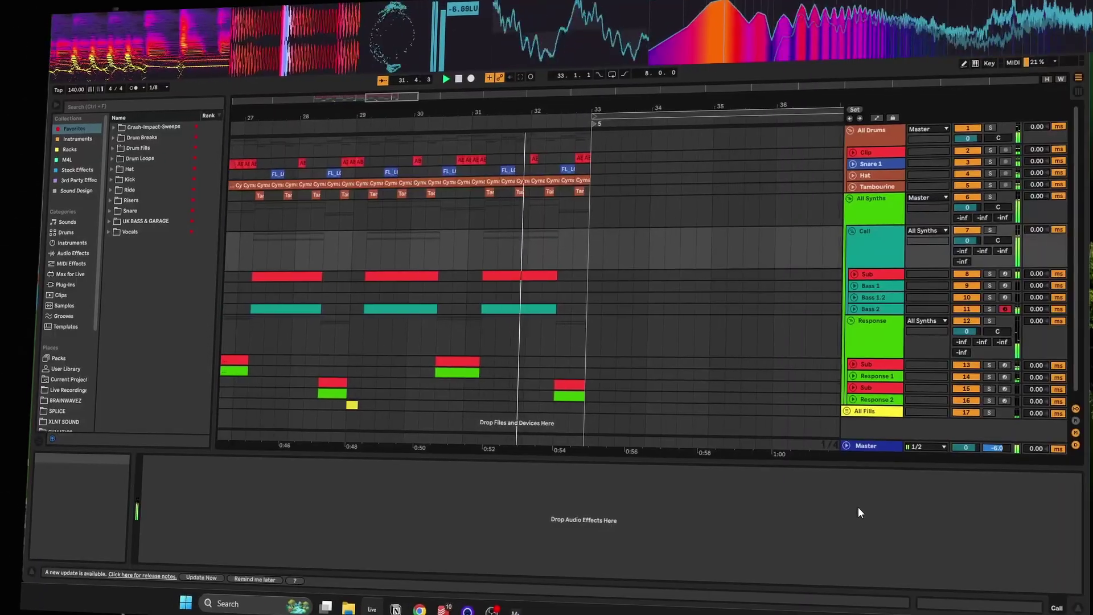
- Browse the Patreon posts that offer Ableton project files
left_click(854, 376)
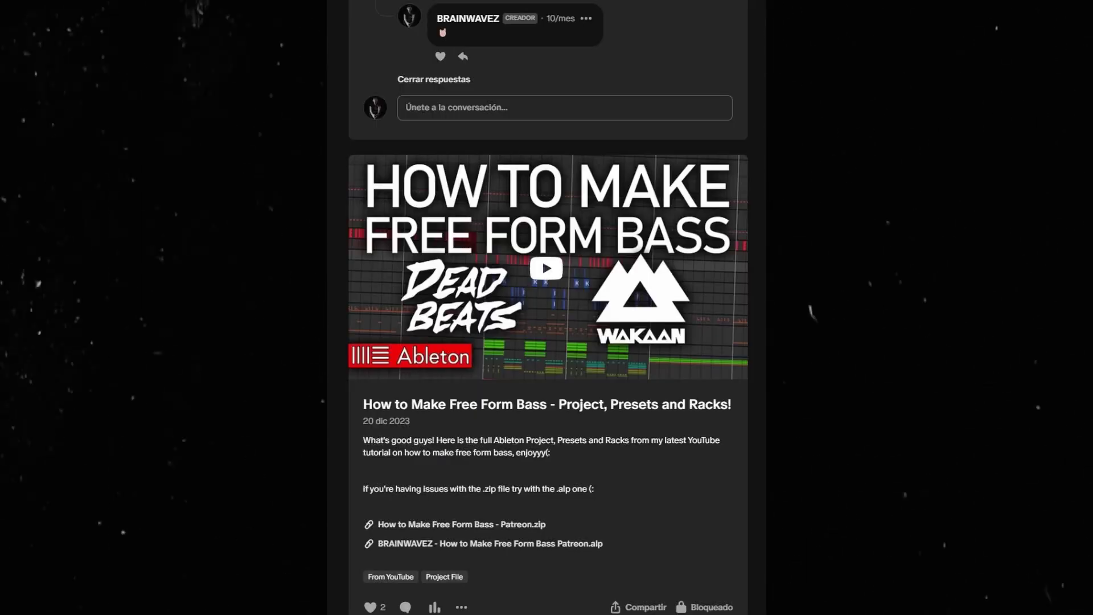
scroll(547, 308, "down", 10)
scroll(546, 308, "down", 10)
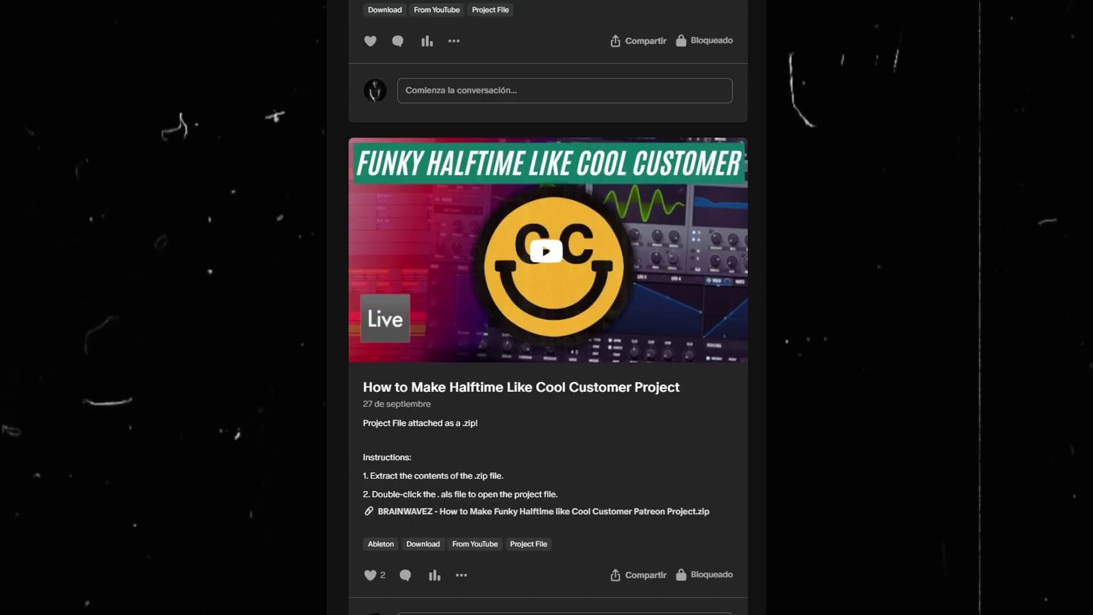
scroll(546, 307, "down", 20)
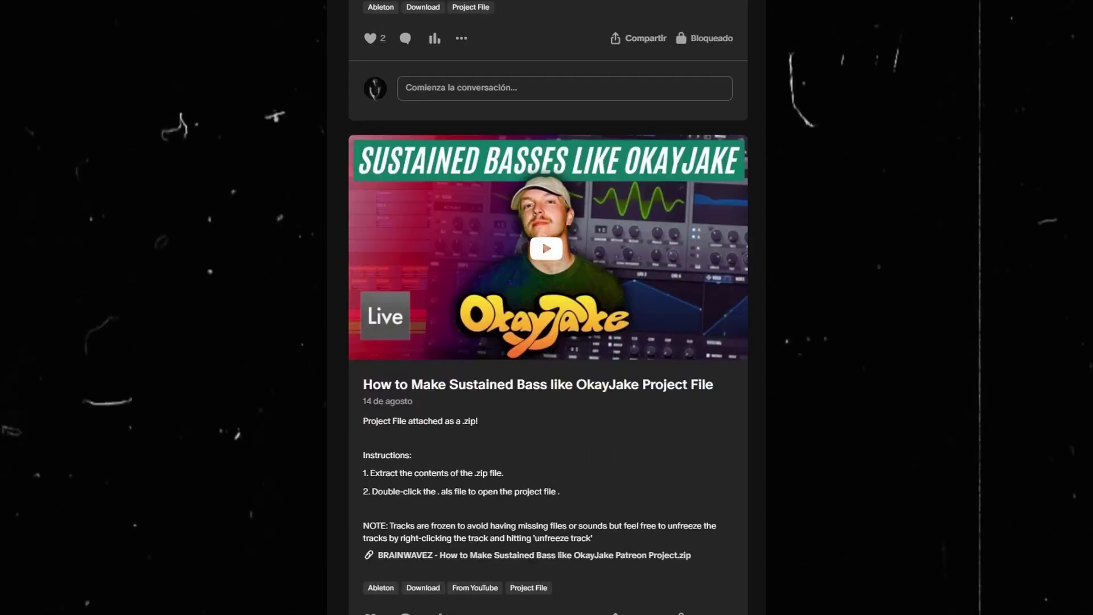
scroll(546, 307, "down", 20)
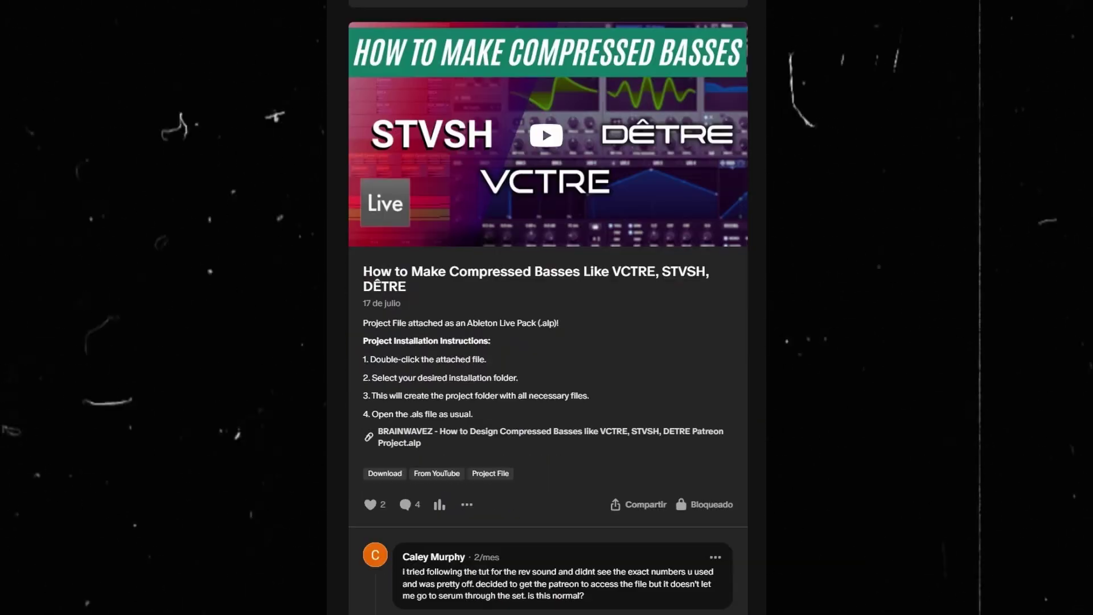
scroll(546, 307, "down", 20)
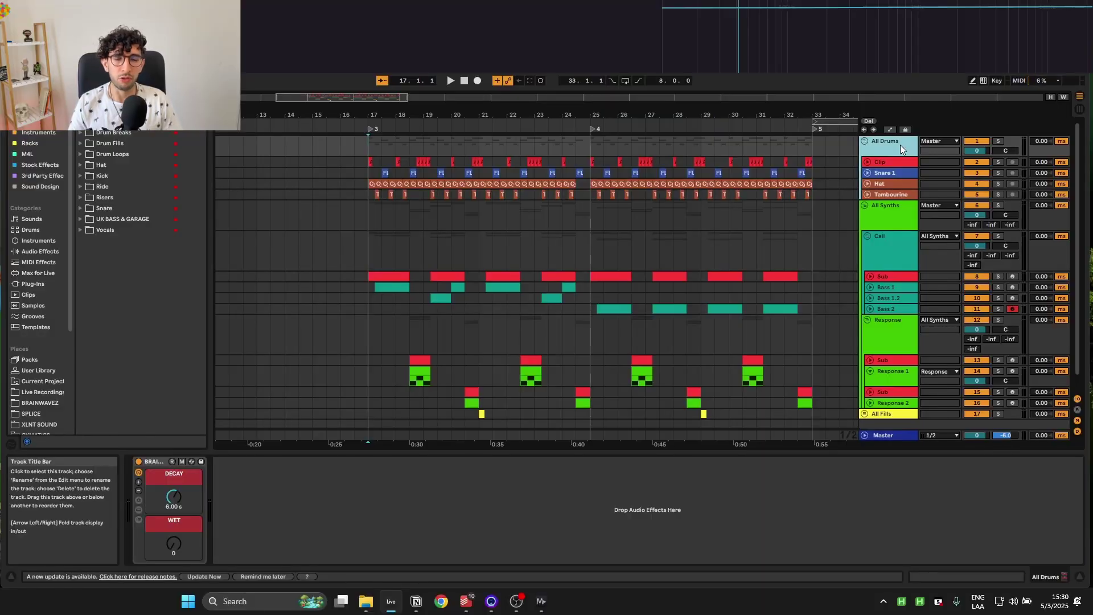
- Solo the All Drums group and play the arrangement from bar 17
key("s")
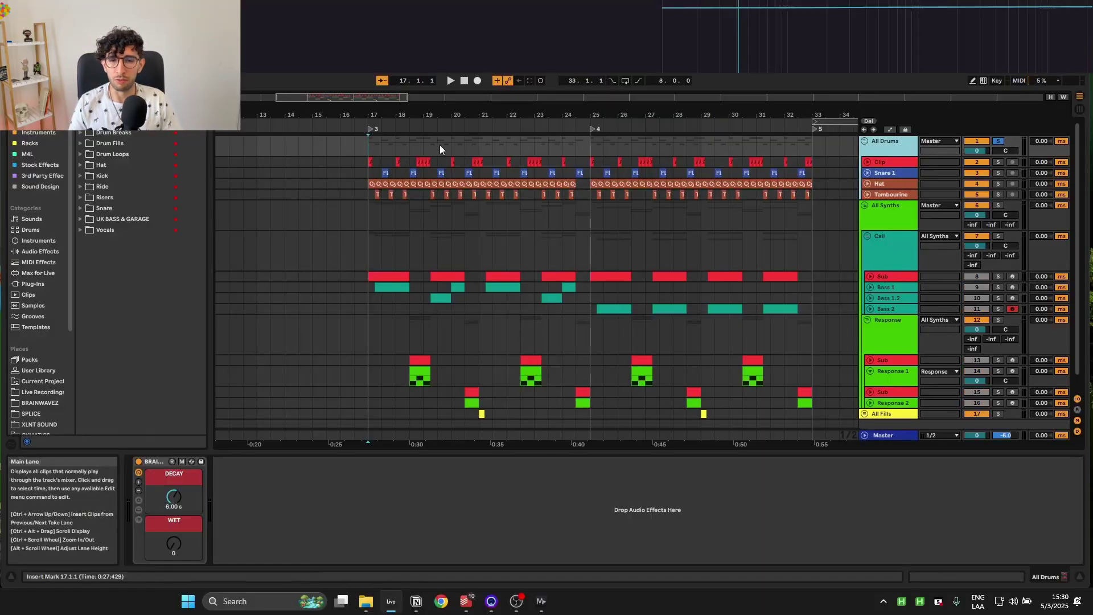
scroll(368, 138, "up", 3)
key("space")
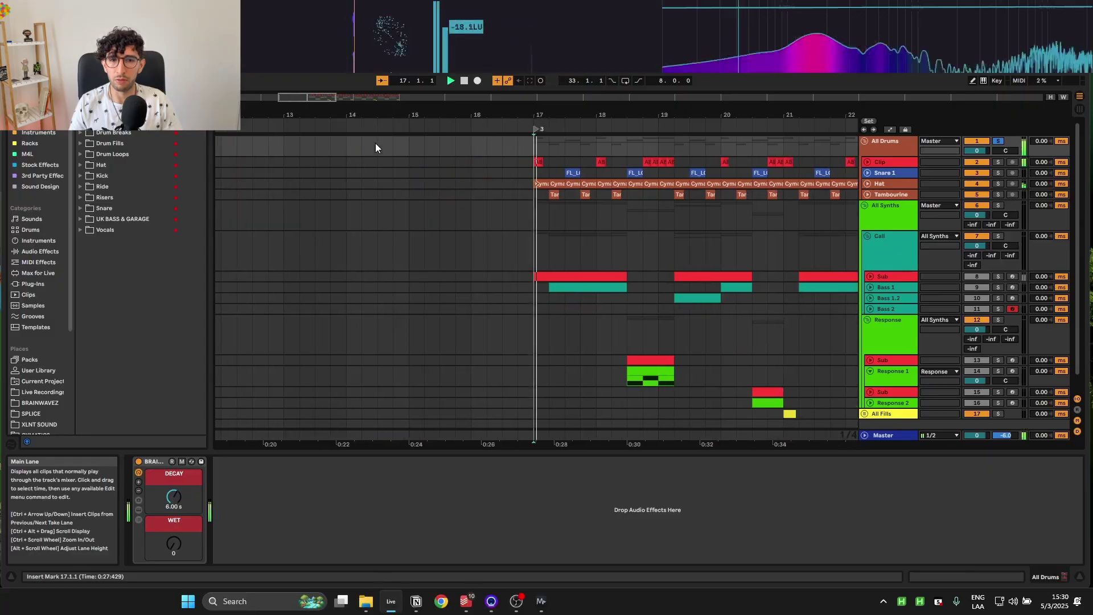
scroll(868, 176, "up", 2)
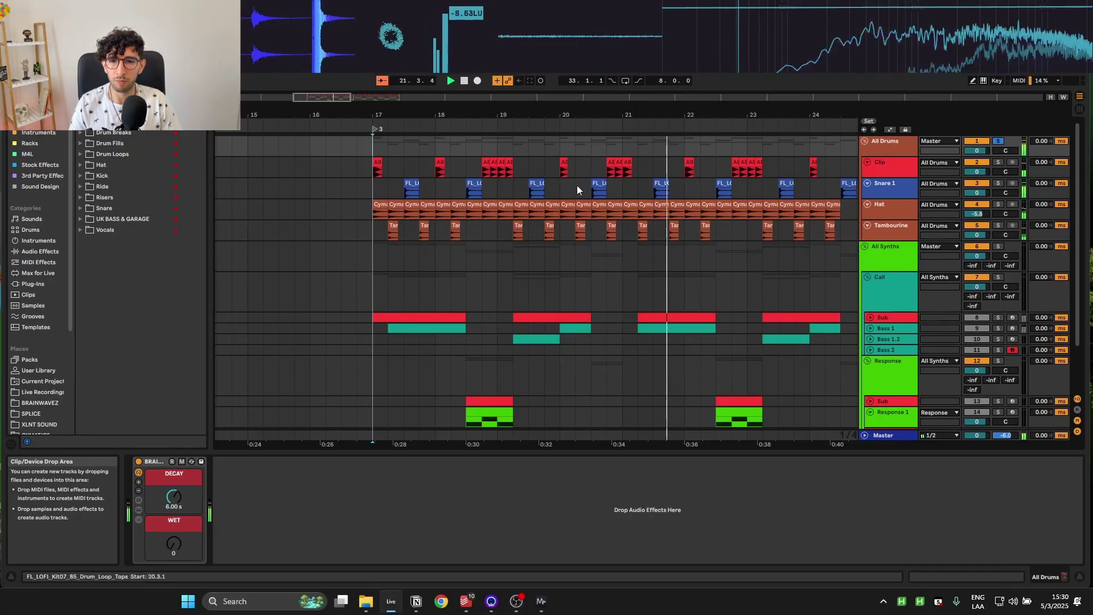
- Solo the kick track named Clip and play its first kick clip from bar 17
left_click(375, 169)
key("space")
left_click(308, 164)
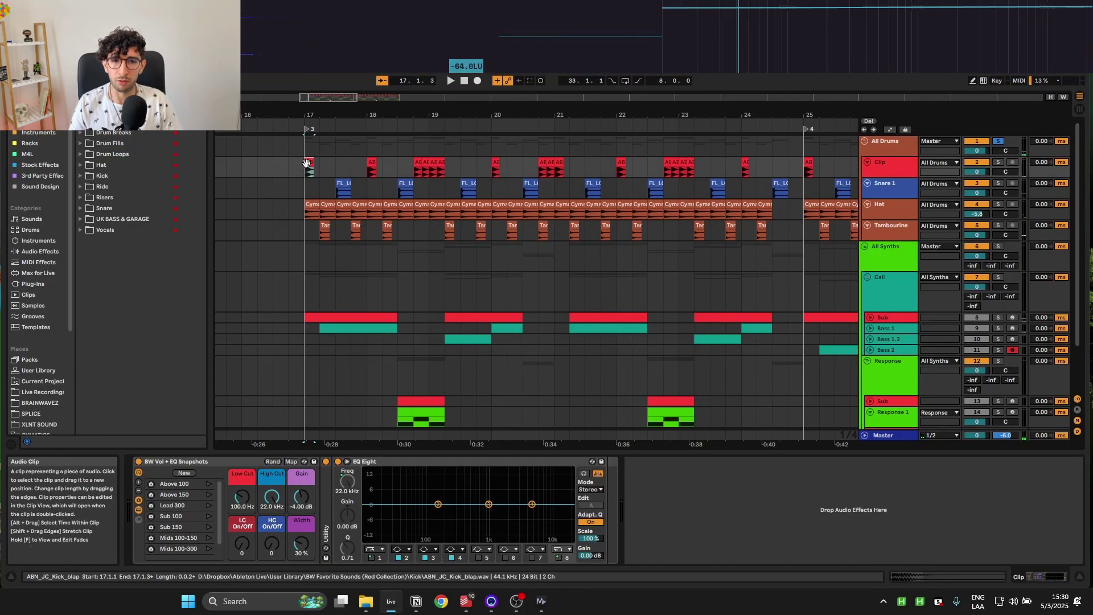
key("s")
scroll(308, 166, "up", 3)
key("space")
key("space")
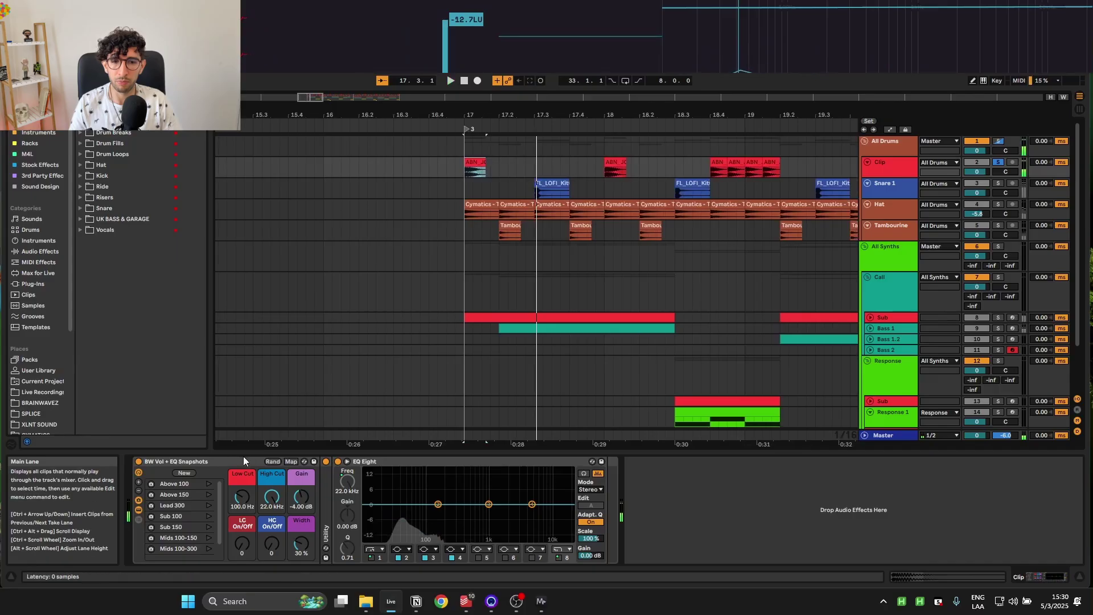
- Ungroup the BW Vol + EQ Snapshots rack on the kick track and play the kick pattern
left_click(227, 459)
key("Delete")
key("space")
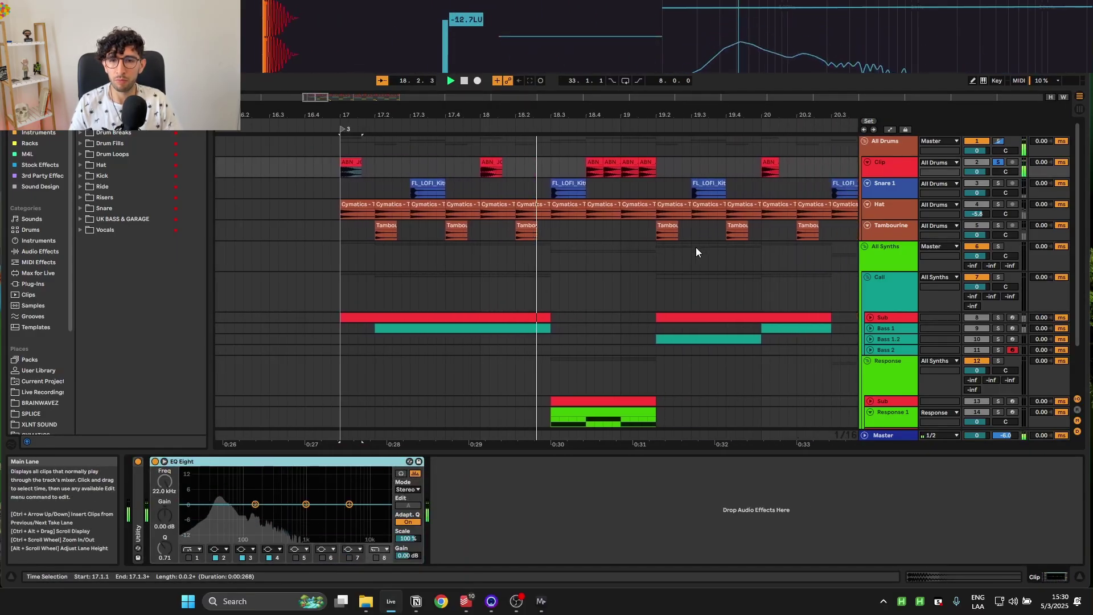
key("space")
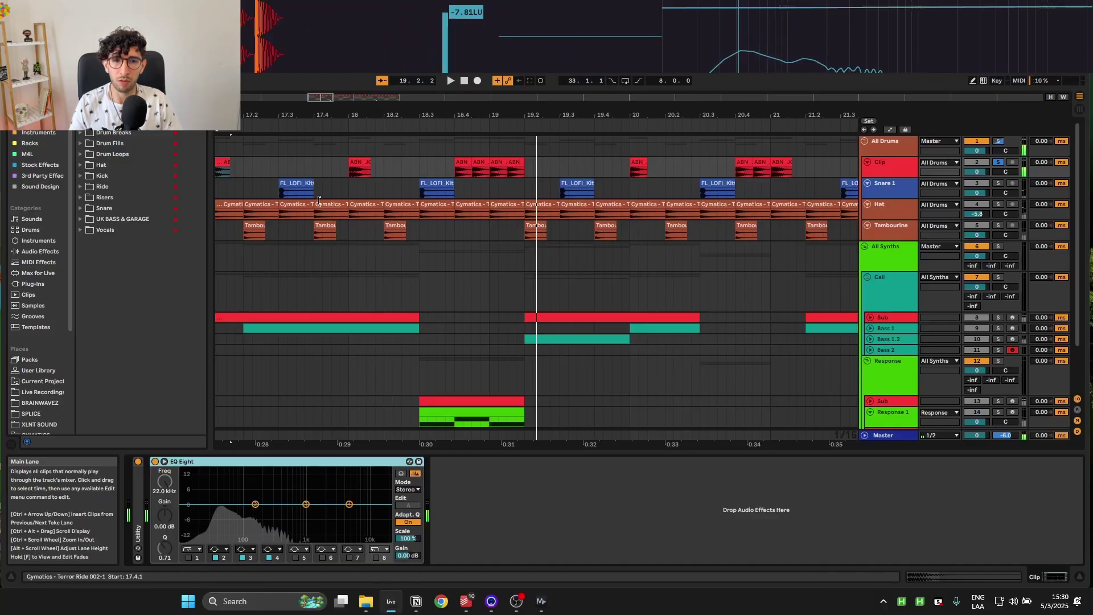
- Solo the Snare 1 track and play its pattern from position 17.3
key("ctrl+z")
key("ctrl+z")
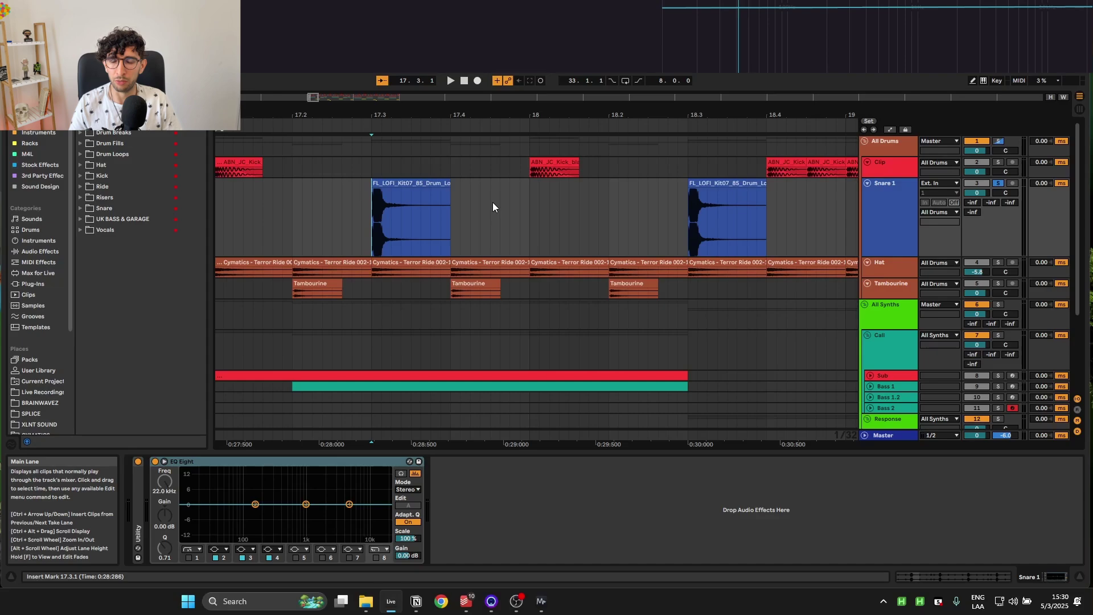
key("minus")
key("space")
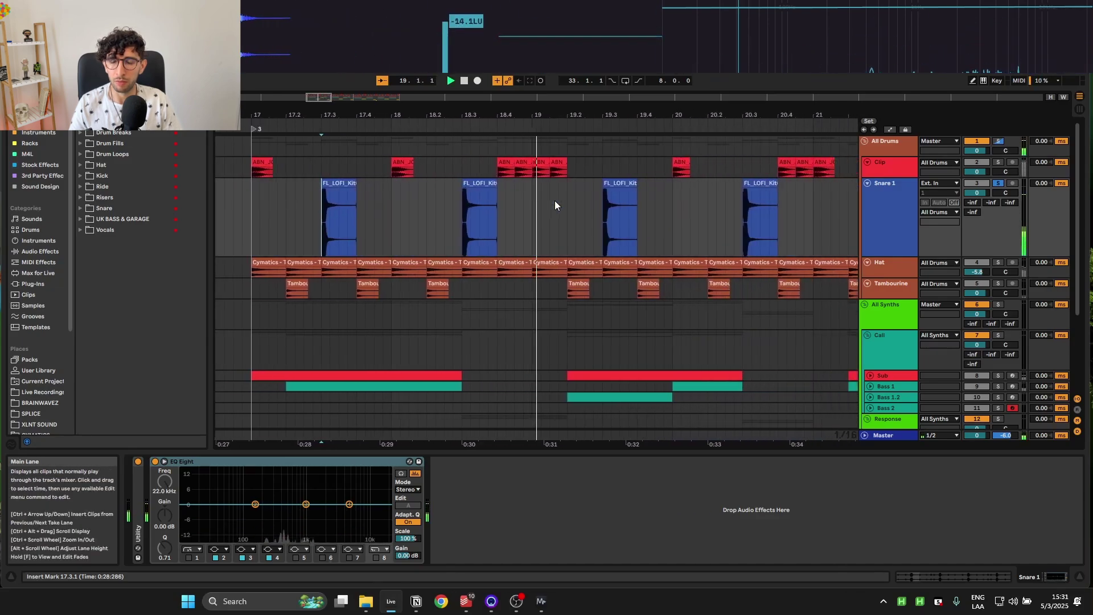
key("space")
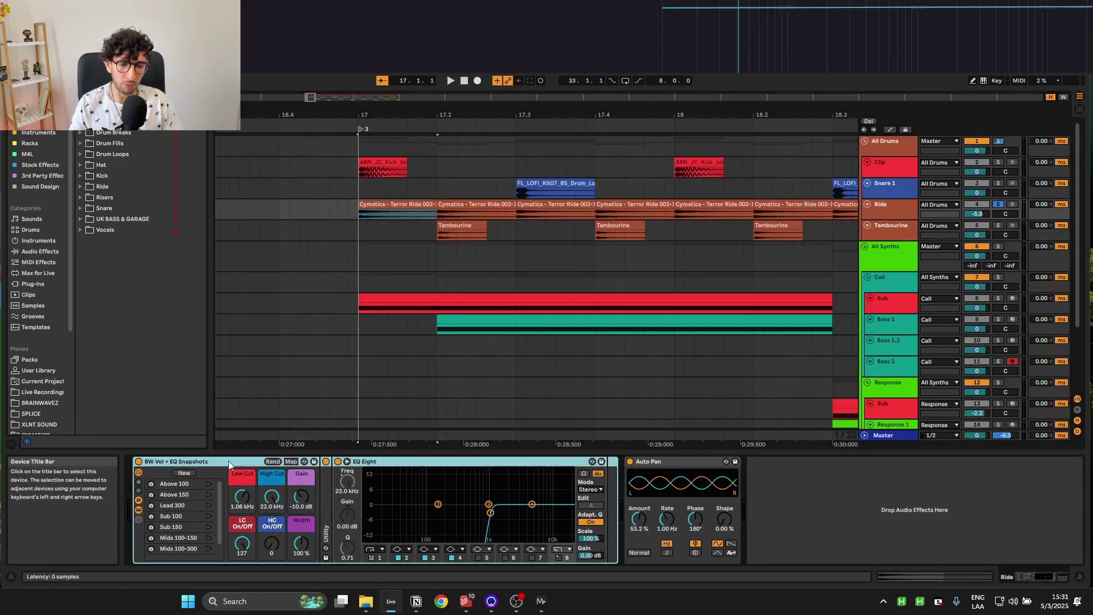
- Ungroup the BW Vol + EQ Snapshots rack on the Ride track and play the soloed ride
left_click(229, 463)
key("Delete")
key("space")
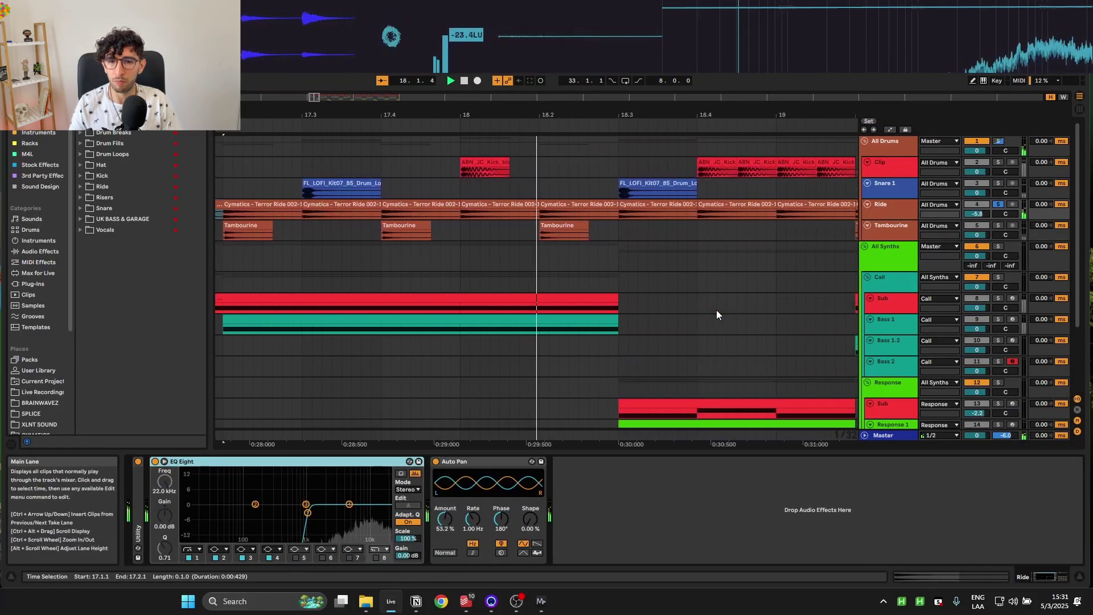
key("space")
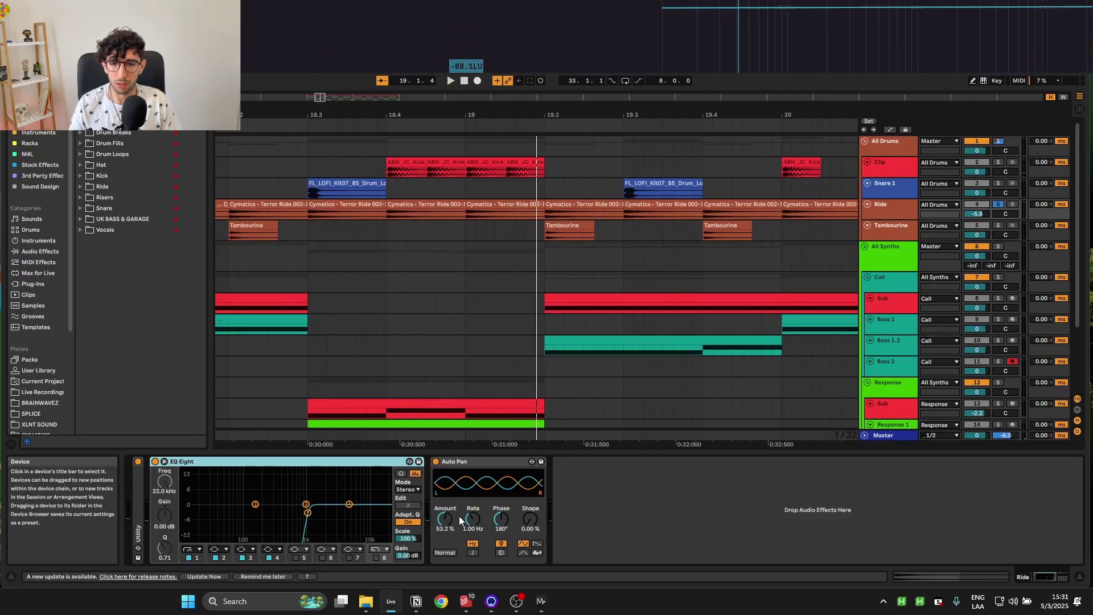
- Solo the Tambourine track, ungroup its BW Vol + EQ Snapshots rack and play it from its first clip
scroll(523, 252, "down", 3)
left_click(409, 226)
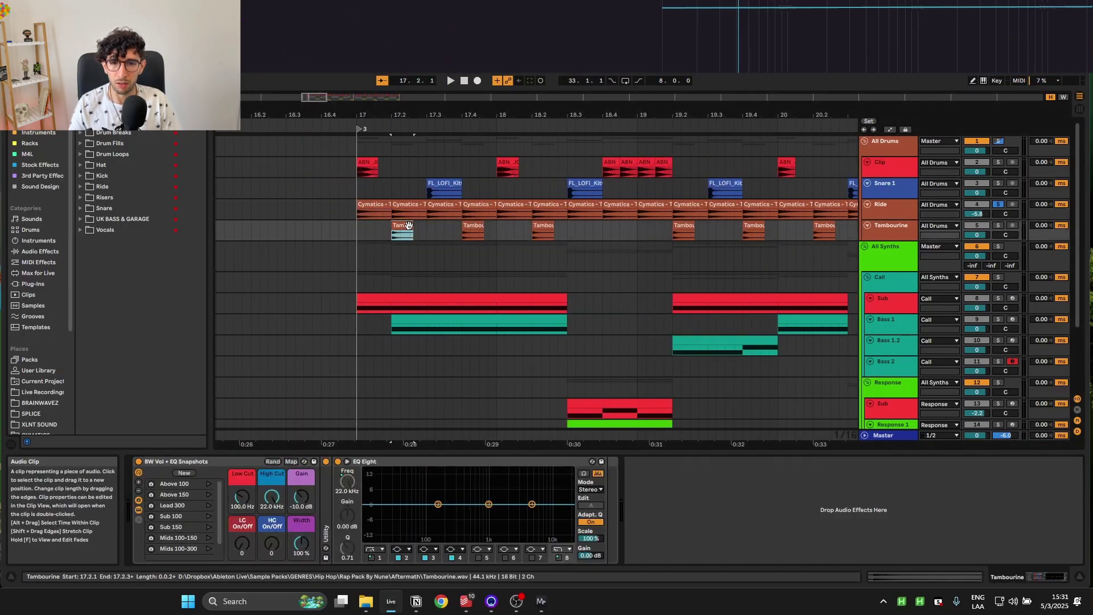
scroll(409, 226, "up", 3)
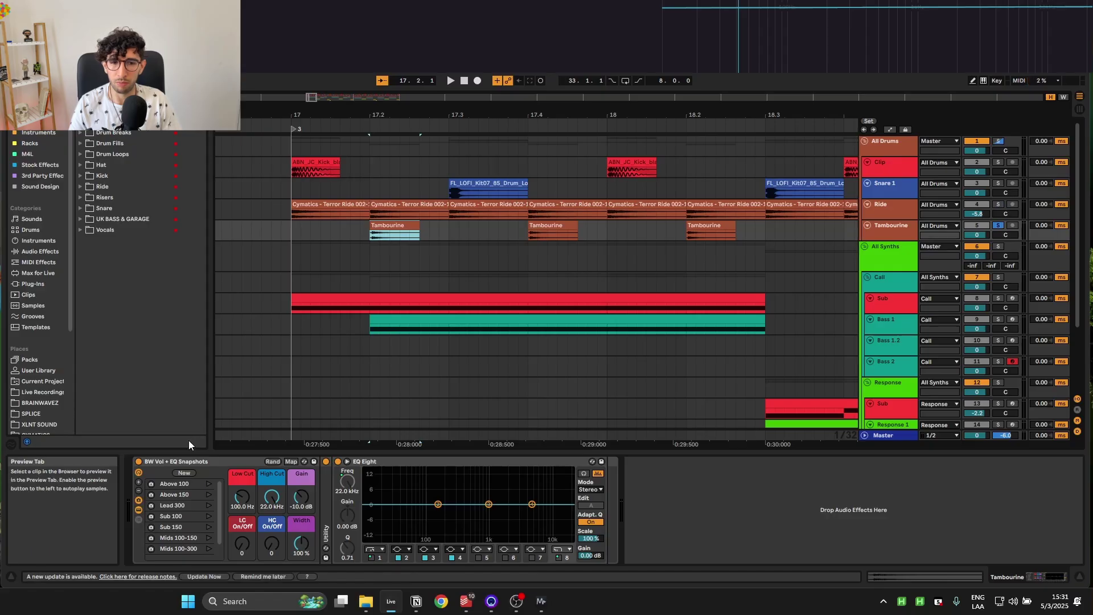
left_click(206, 459)
key("Delete")
key("space")
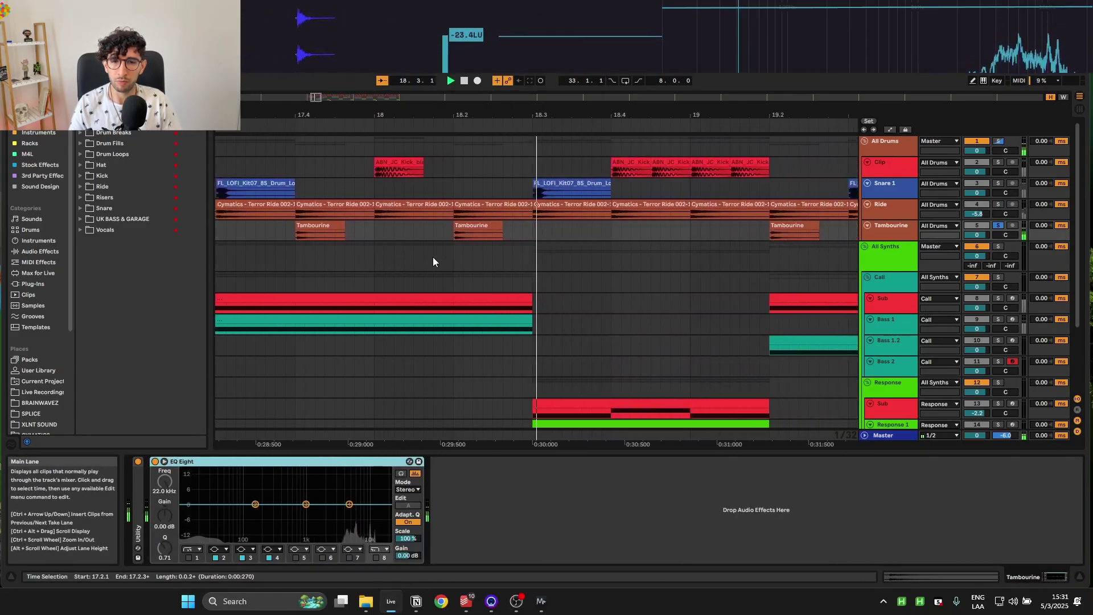
scroll(462, 260, "down", 5)
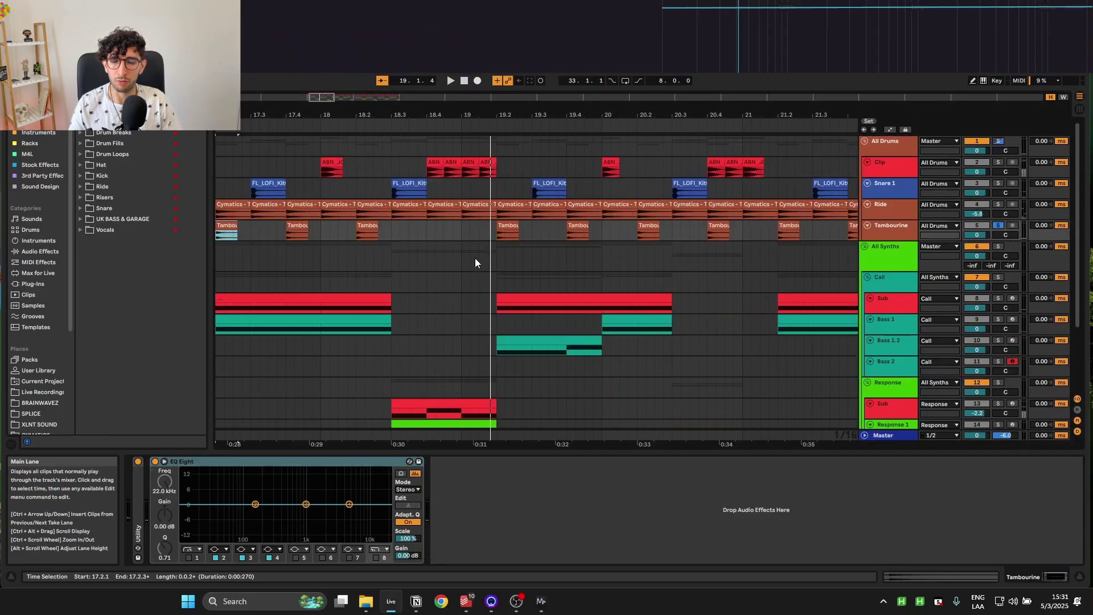
- Solo the All Synths group and place the insert marker at bar 17 in the Call group
left_click(900, 261)
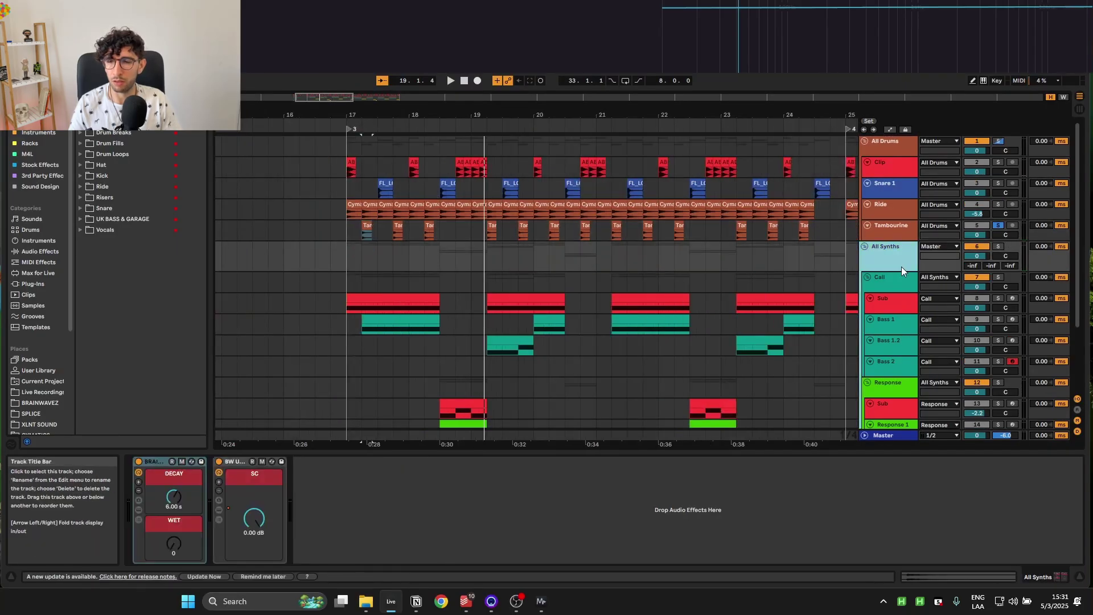
scroll(900, 267, "down", 2)
scroll(900, 266, "down", 2)
left_click(881, 190)
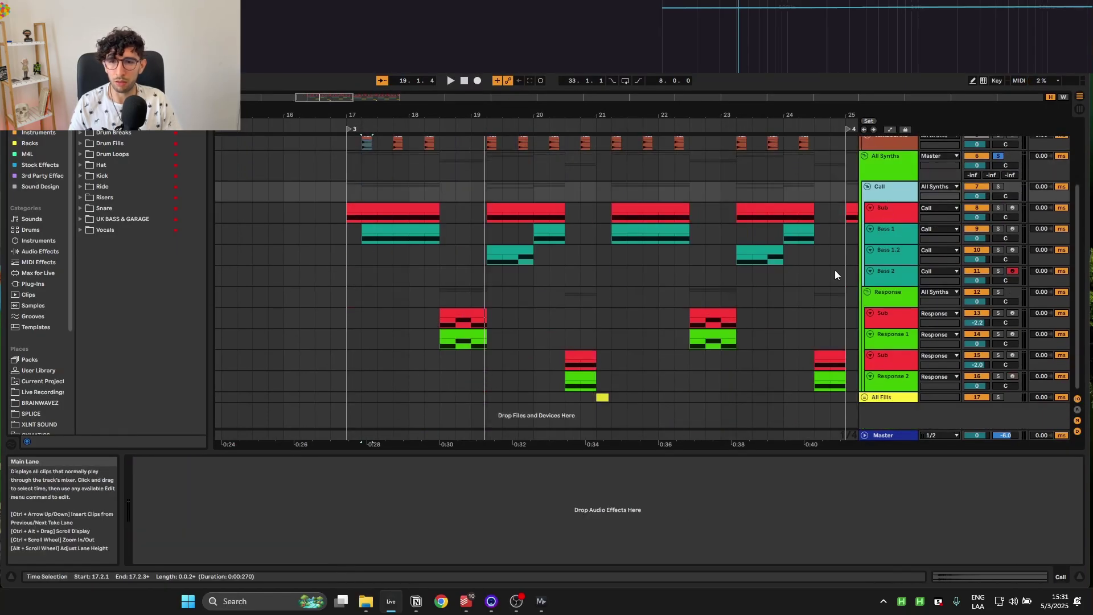
left_click(435, 198)
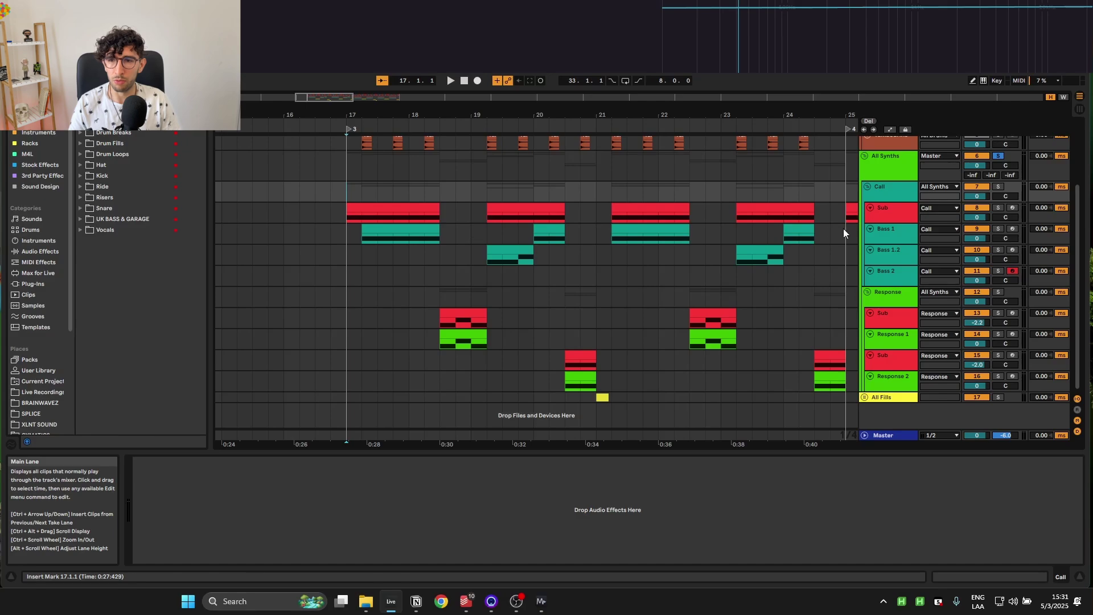
- Switch between the Call and Response groups to compare how their bass tracks are arranged
left_click(895, 306)
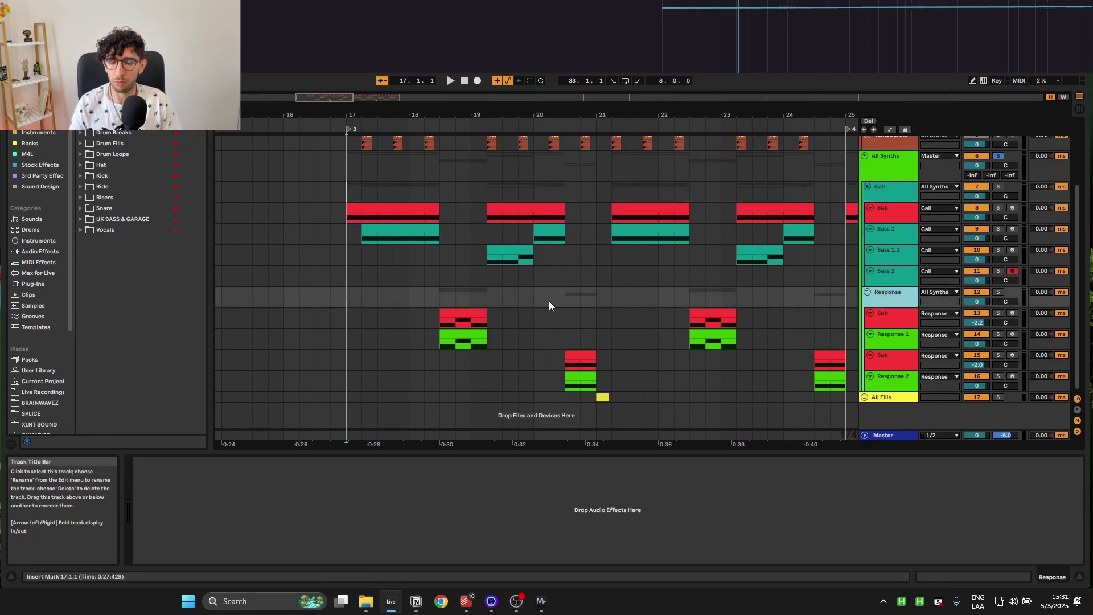
left_click(880, 196)
left_click(876, 296)
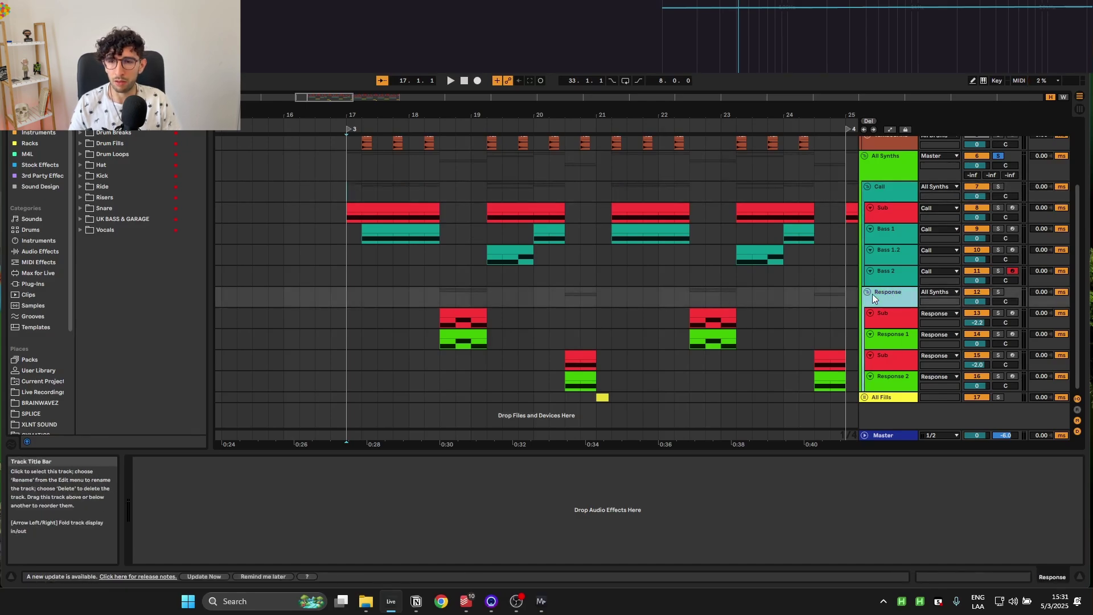
left_click(883, 196)
- Solo the Bass 1 track, play its first clip and open its Serum instrument window
left_click(370, 228)
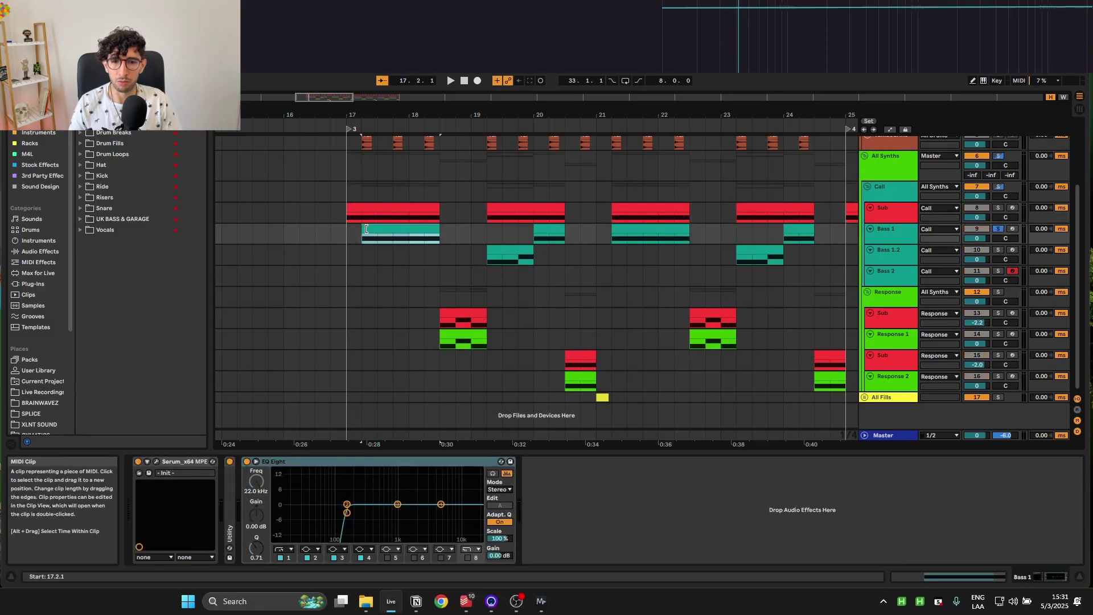
key("space")
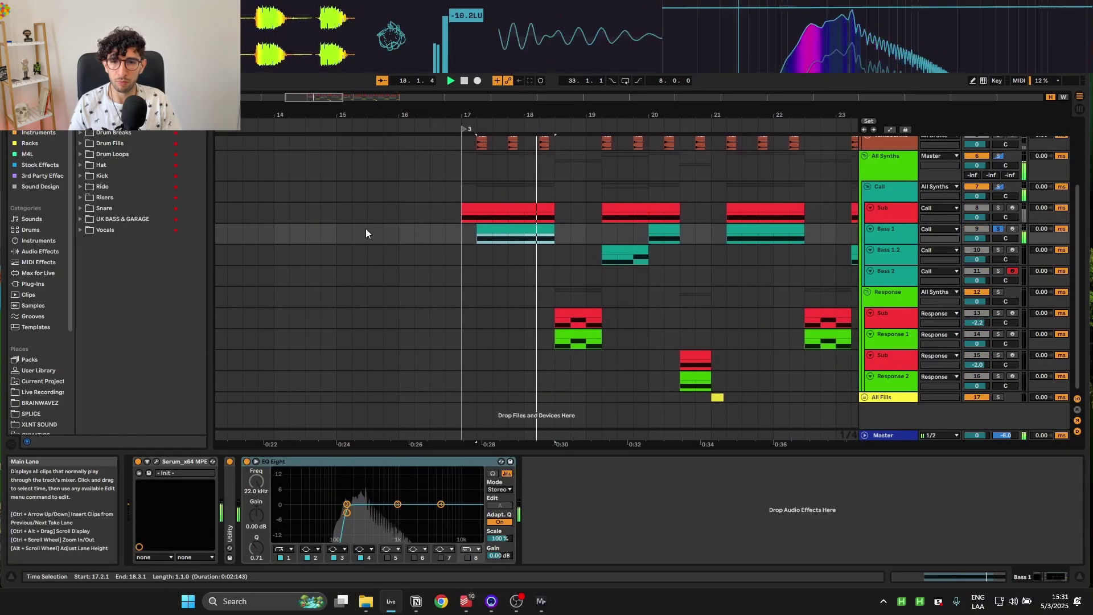
left_click(157, 462)
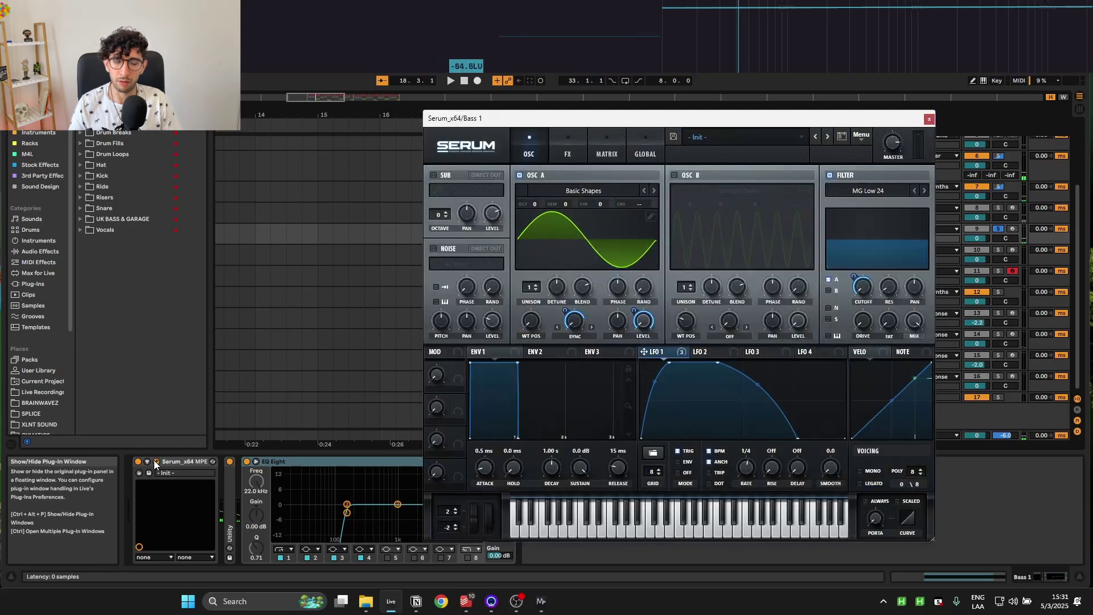
left_click_drag(636, 125, 501, 119)
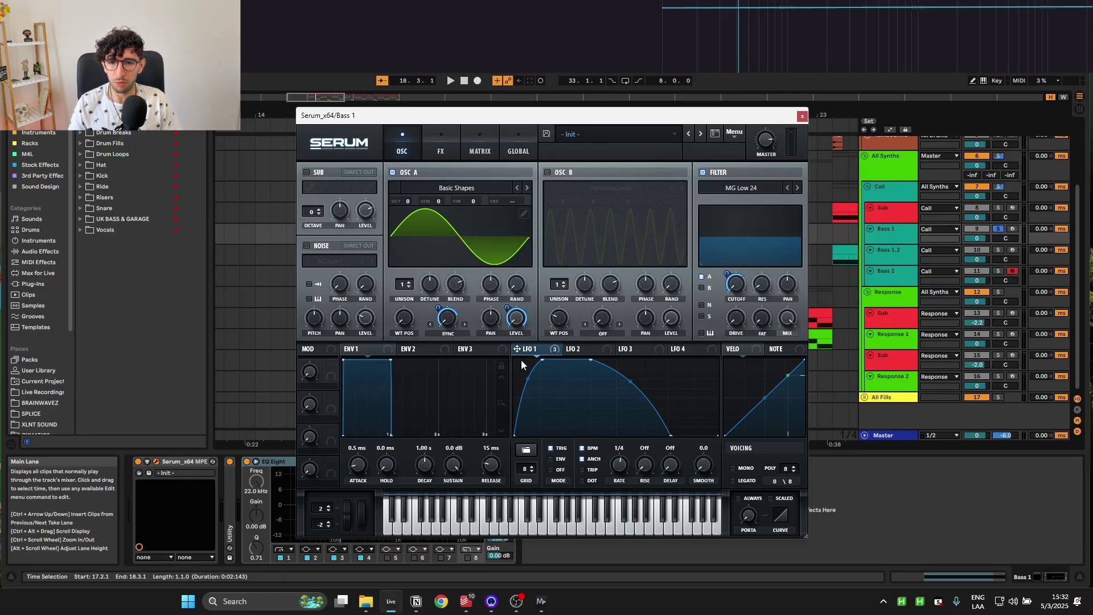
- Examine the Bass 1 patch in Serum: OSC A's warp mode, the modulated level and filter cutoff, and the Reverb effect
left_click(449, 334)
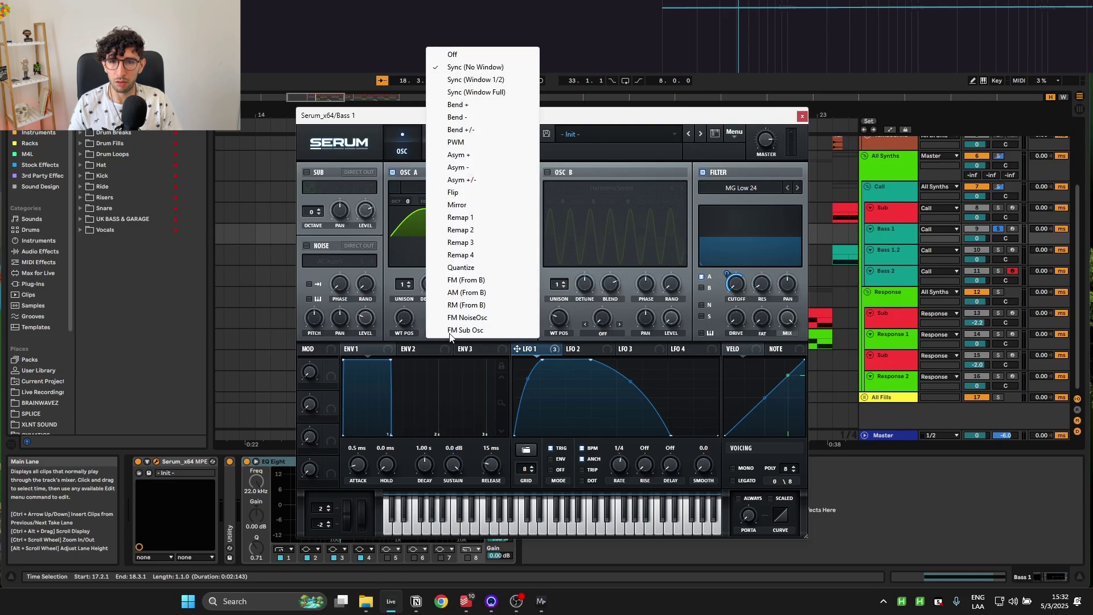
left_click(433, 338)
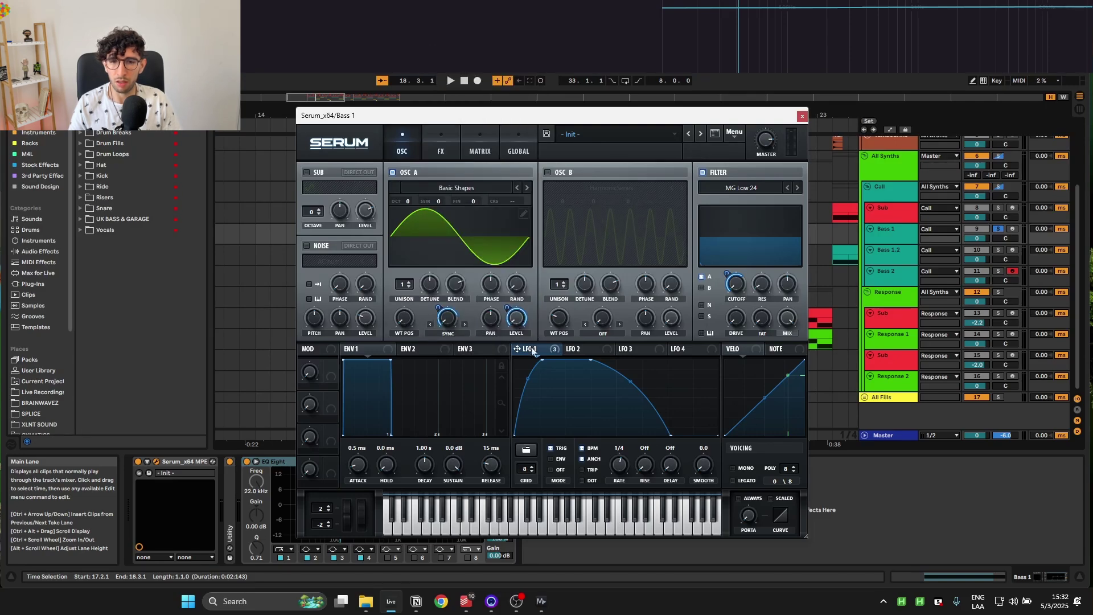
right_click(506, 307)
left_click(506, 306)
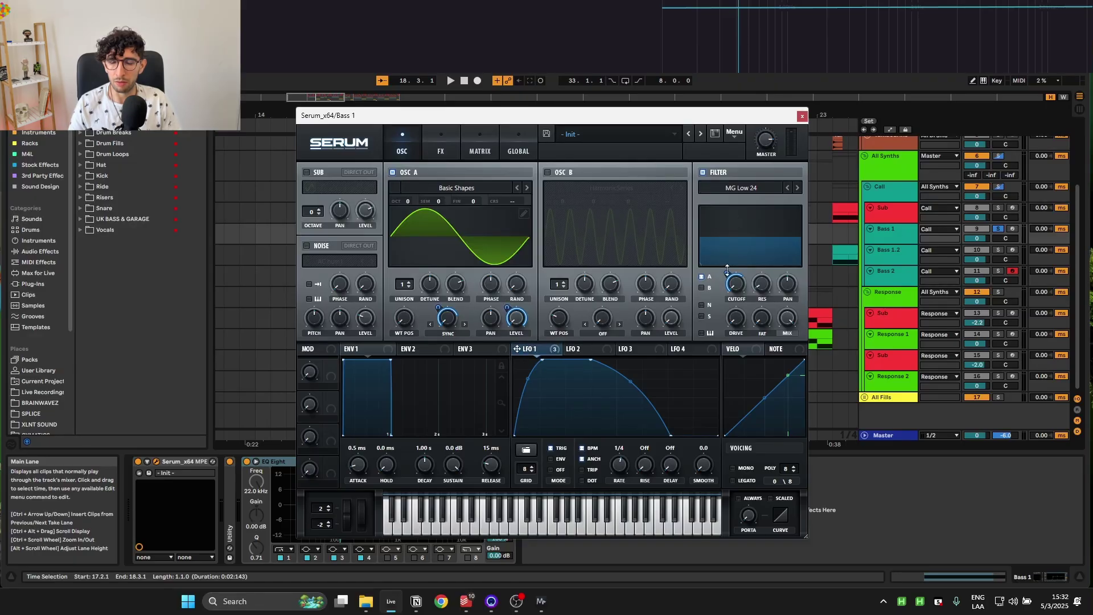
left_click(450, 140)
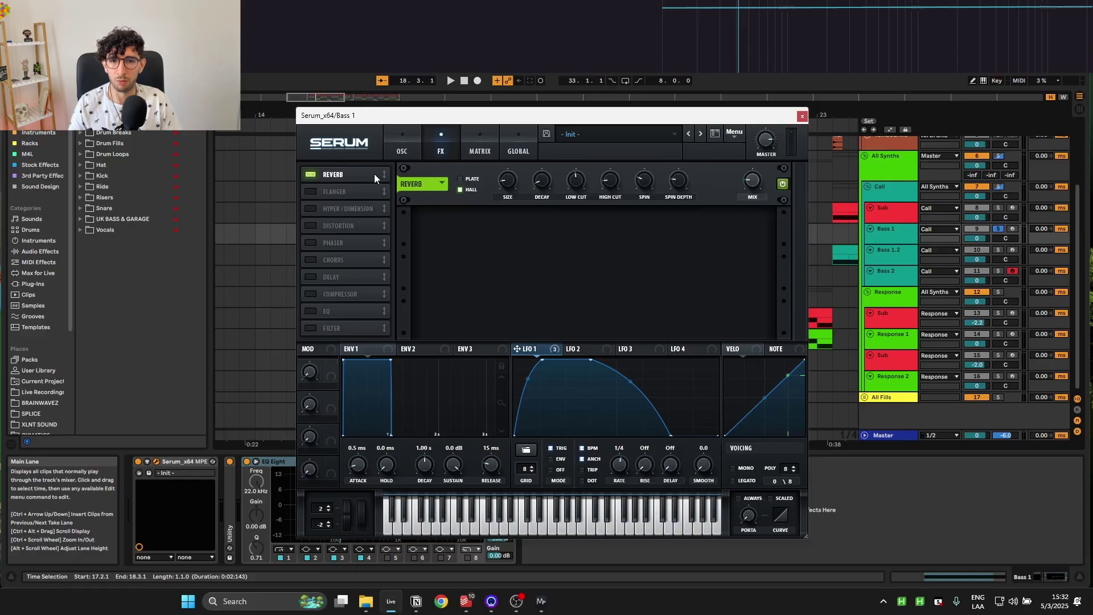
left_click(404, 147)
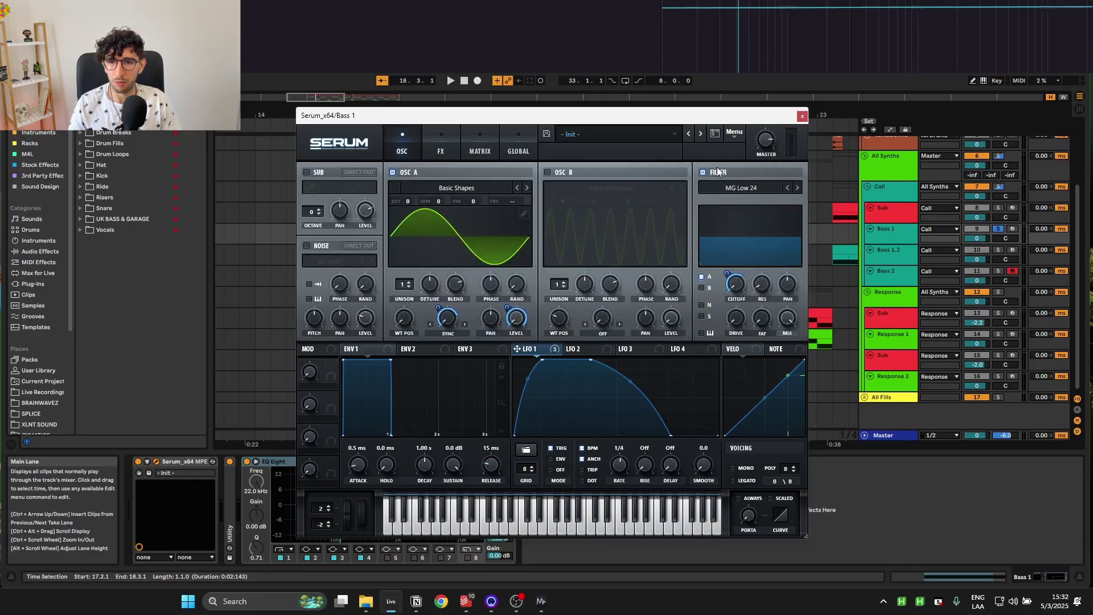
- Play Bass 1 with the filter and reverb bypassed, and try different LFO 1 modulation amounts on OSC A's Sync warp
left_click(428, 149)
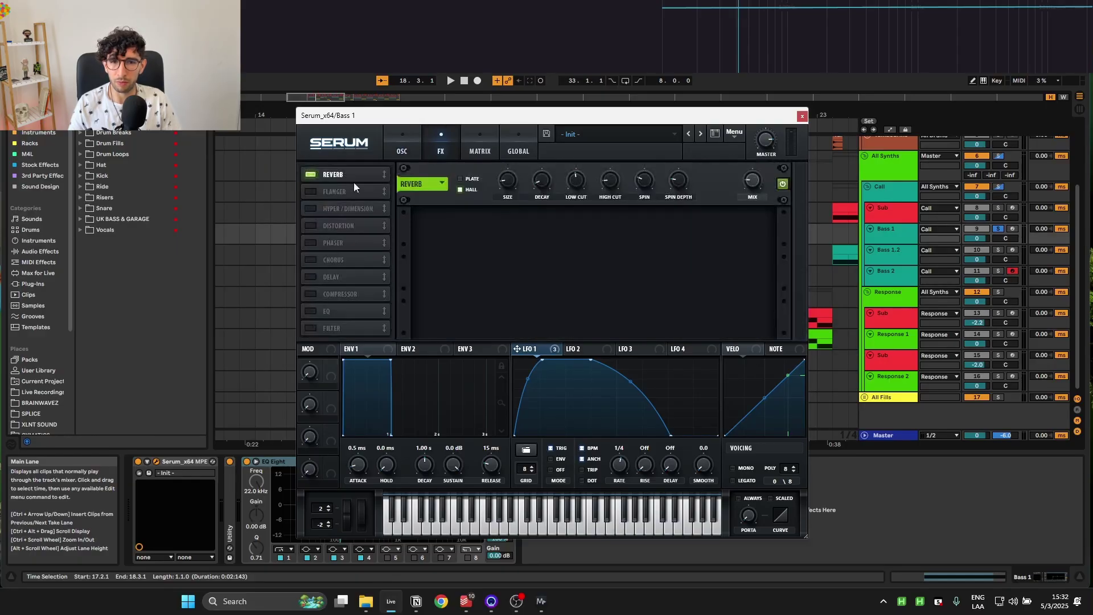
left_click(419, 138)
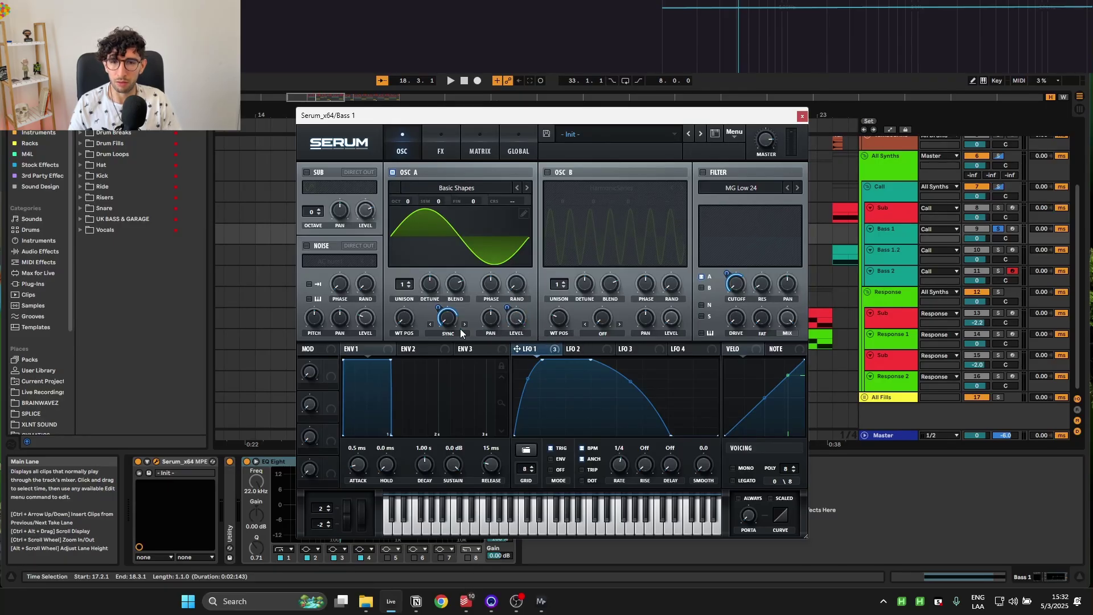
key("space")
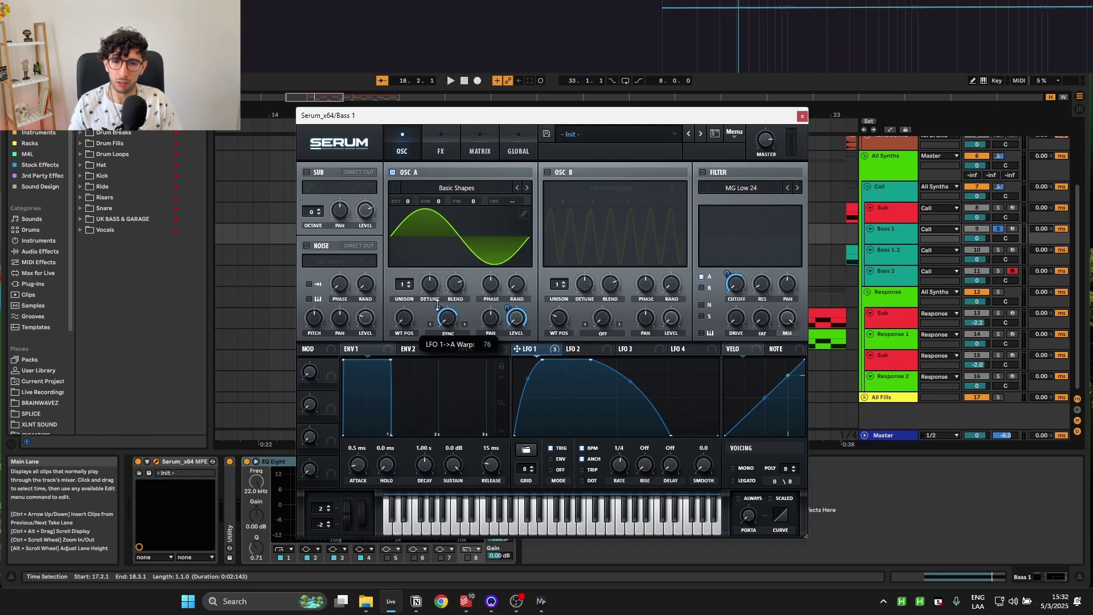
left_click_drag(438, 306, 438, 311)
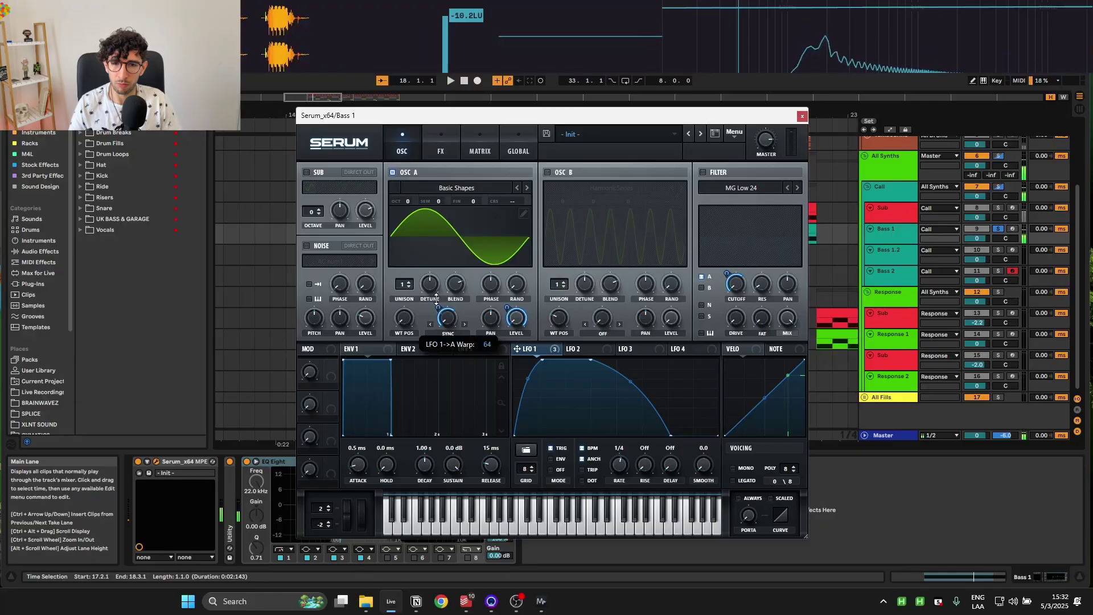
left_click_drag(437, 306, 441, 289)
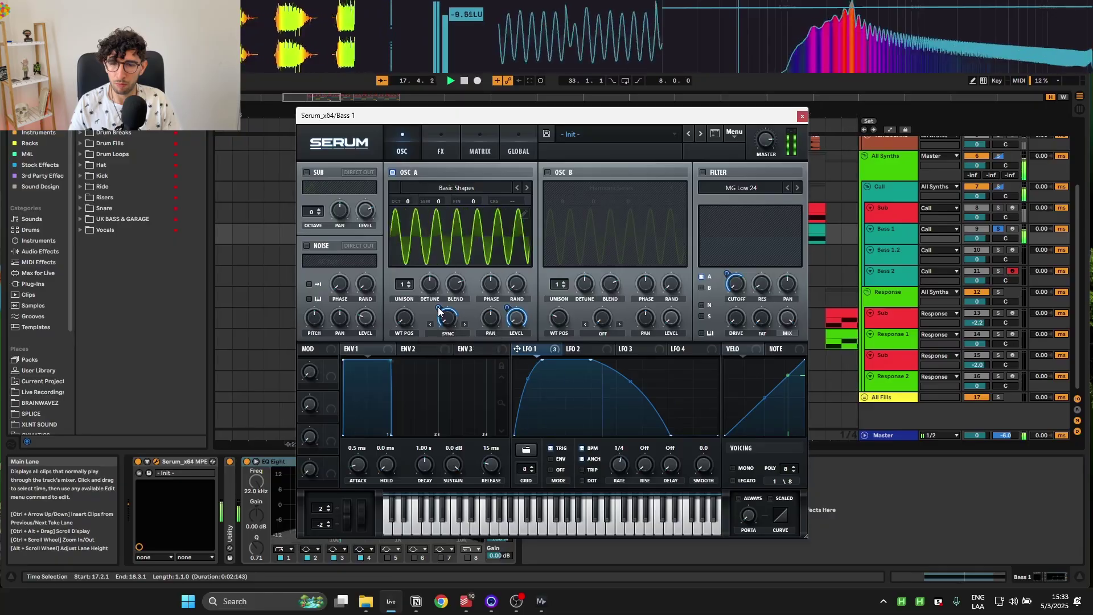
- Re-enable the MG Low 24 filter and the Reverb effect in Bass 1's Serum patch while playing the clip
left_click(704, 172)
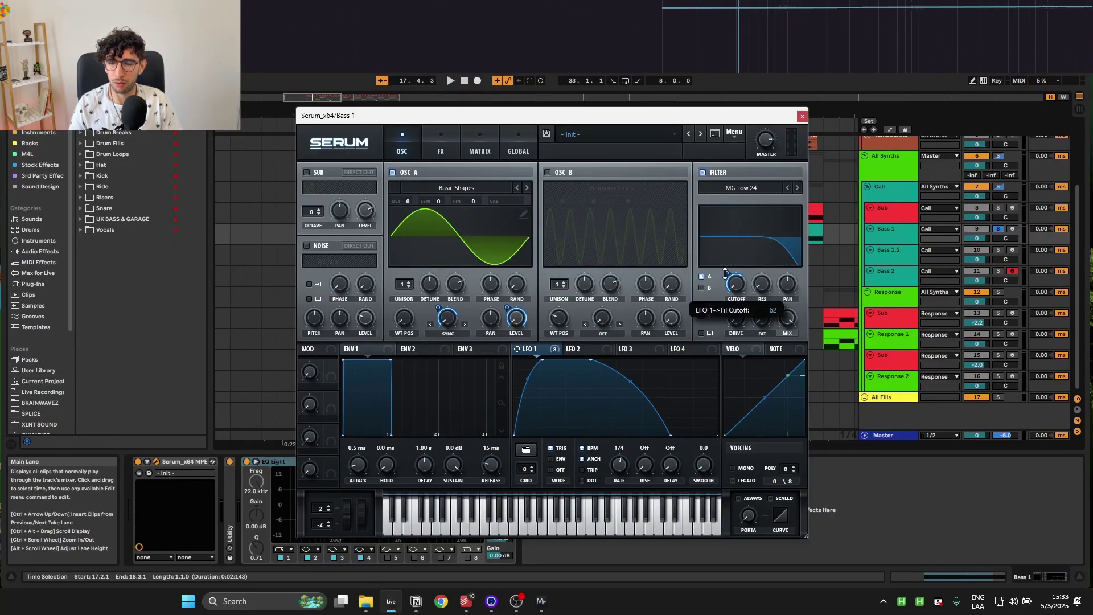
key("space")
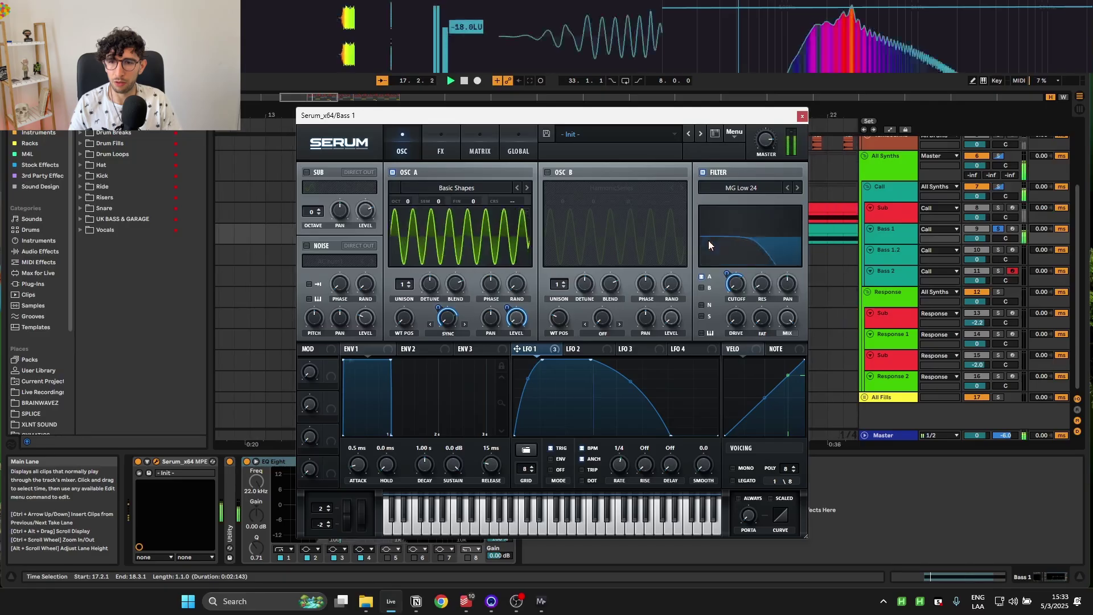
left_click(448, 146)
left_click(310, 175)
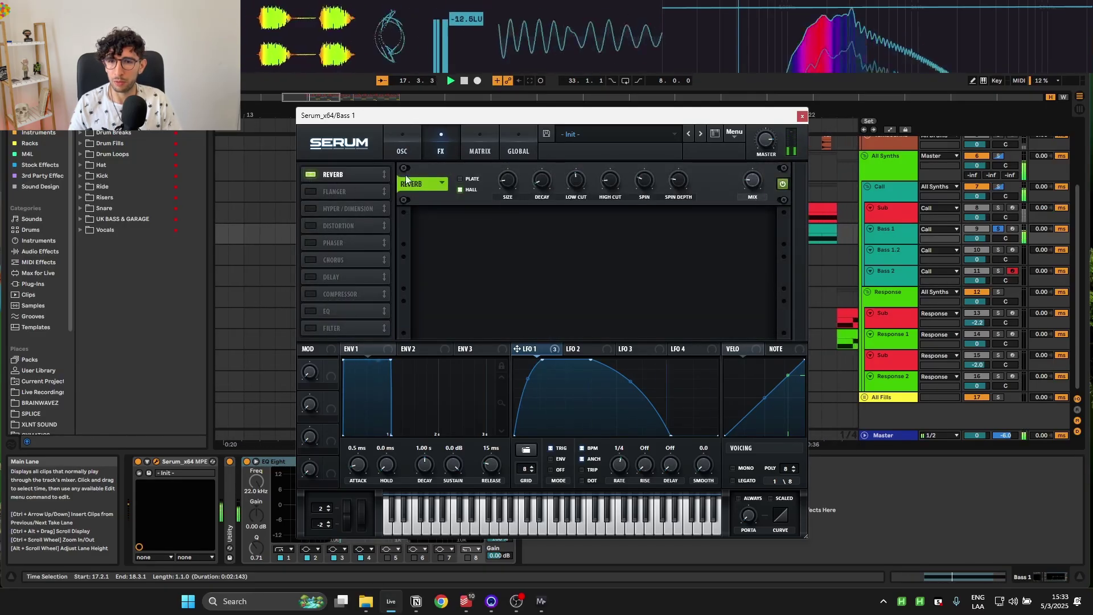
- Close the Serum window, examine the low-cut band in Bass 1's EQ Eight and play the clip through it
left_click(801, 116)
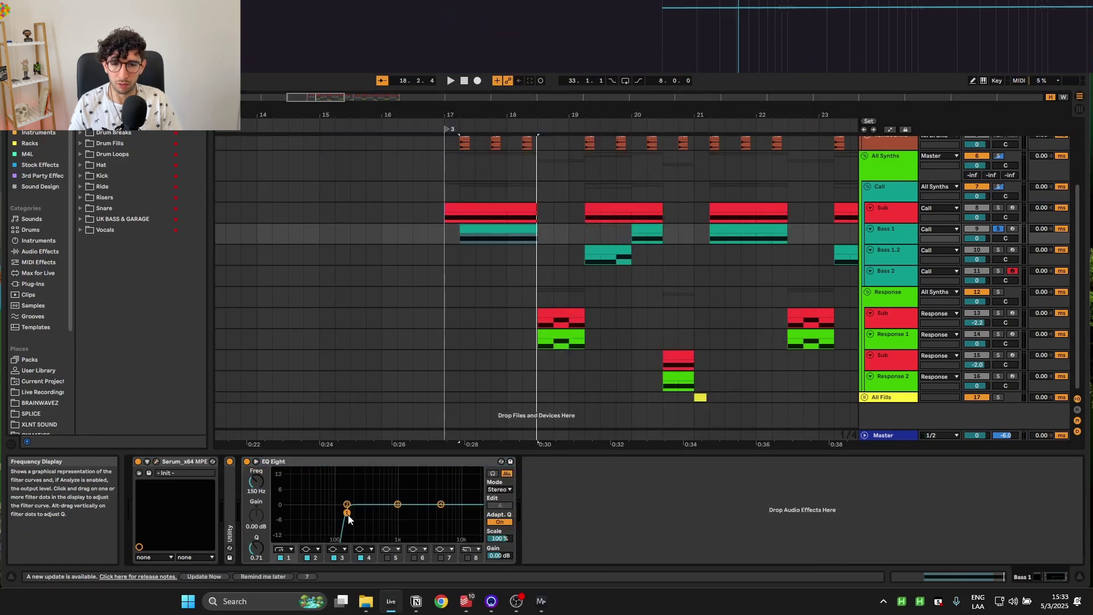
left_click_drag(346, 512, 347, 516)
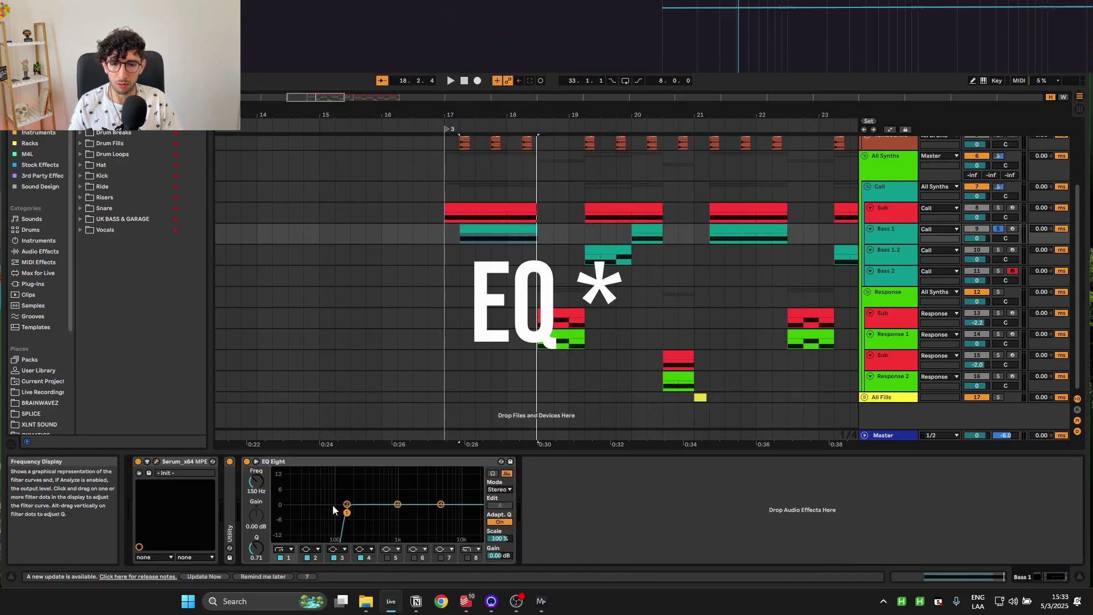
key("space")
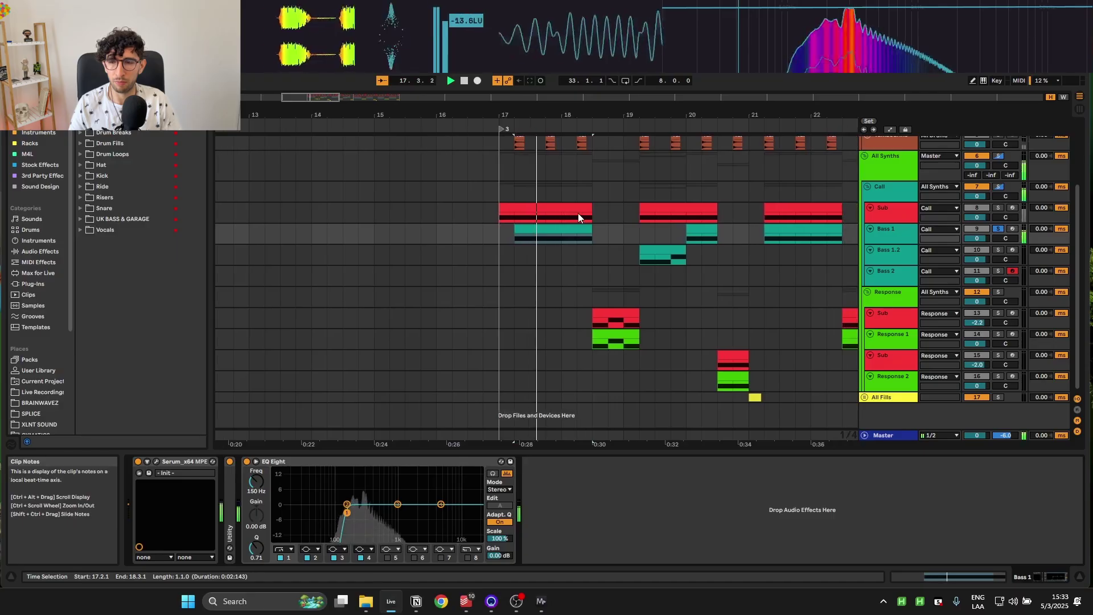
- Solo the Call group's Sub track, open its Serum instrument and view OSC A's waveform in the table editor
left_click(507, 213)
key("space")
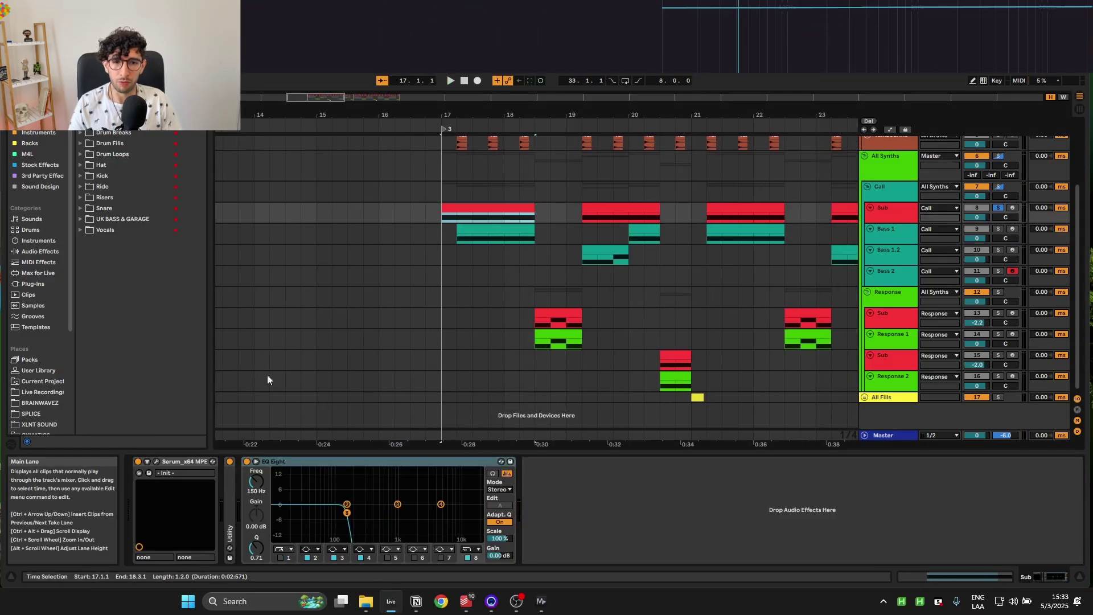
left_click(156, 461)
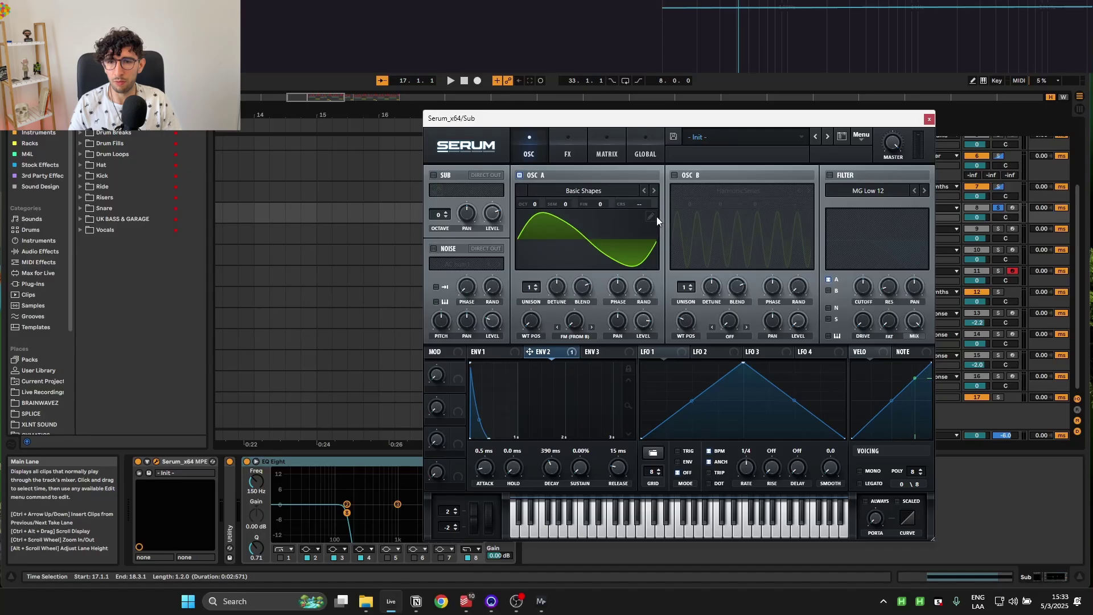
left_click(654, 216)
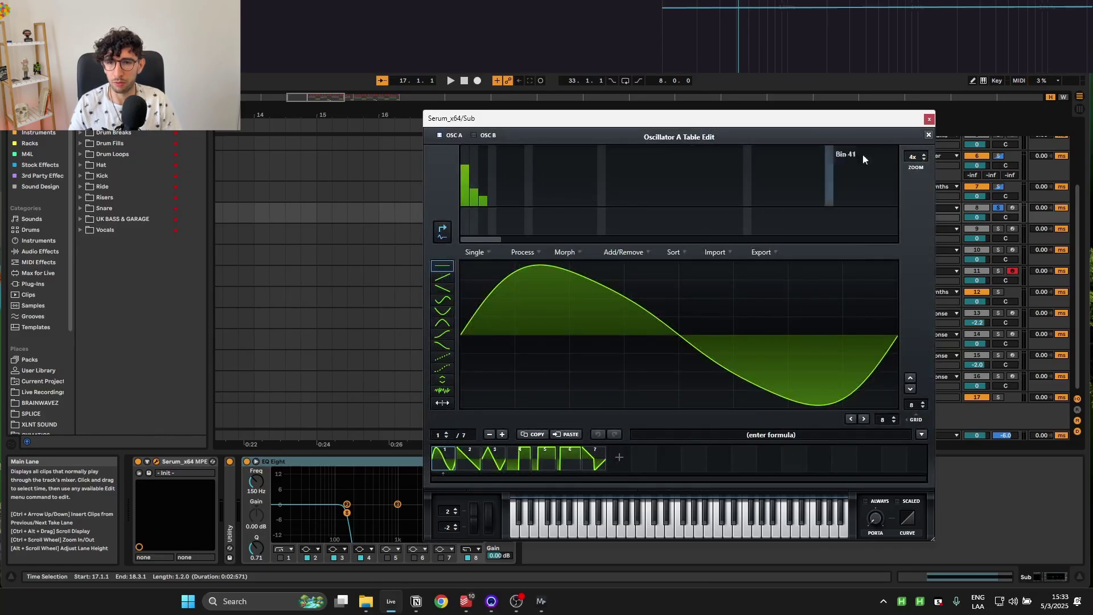
left_click(927, 135)
- Set OSC A's warp mode to Off in the Sub patch and check ENV 2's destination and amount in the modulation matrix
right_click(540, 352)
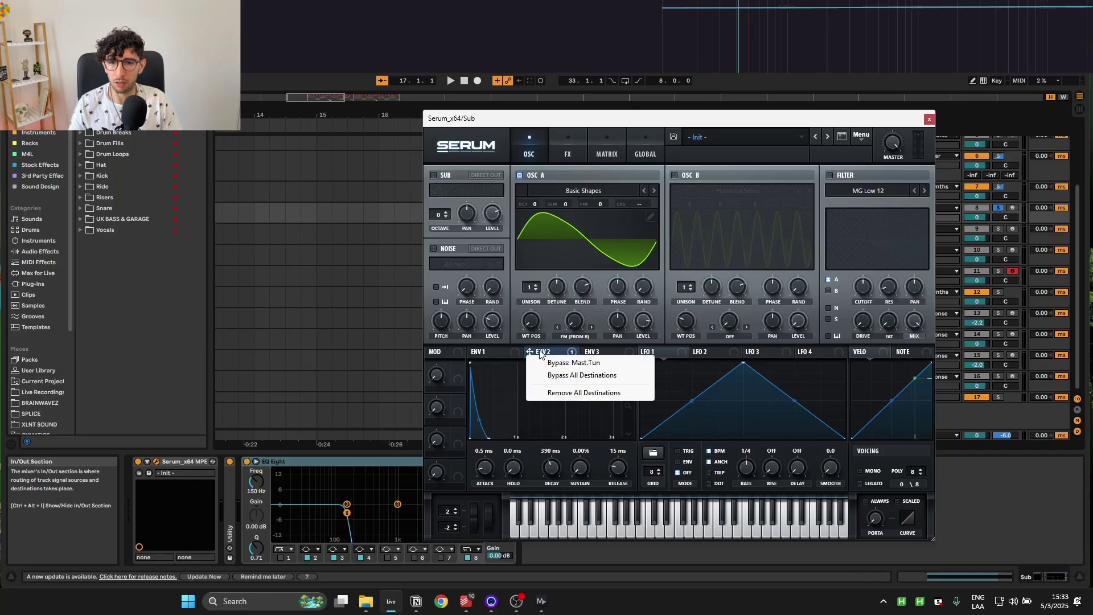
key("Escape")
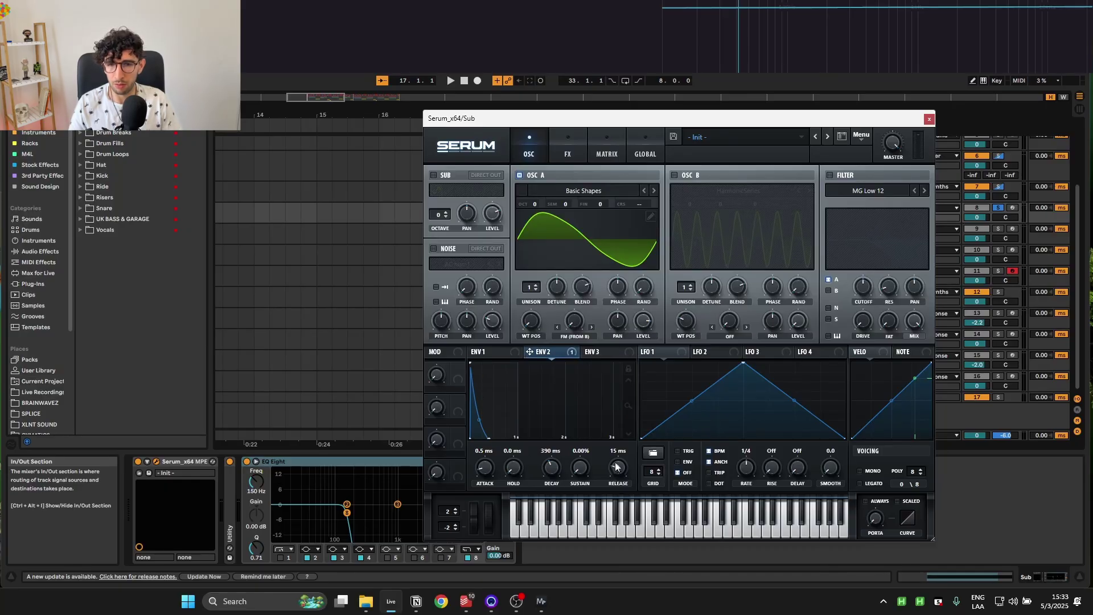
left_click(575, 336)
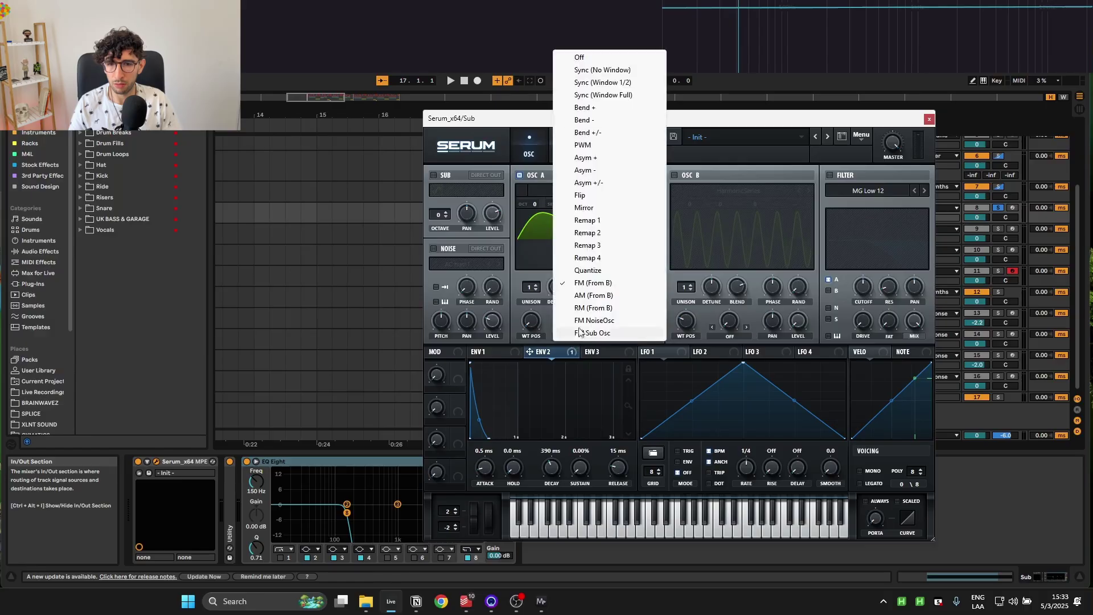
left_click(595, 56)
left_click(607, 149)
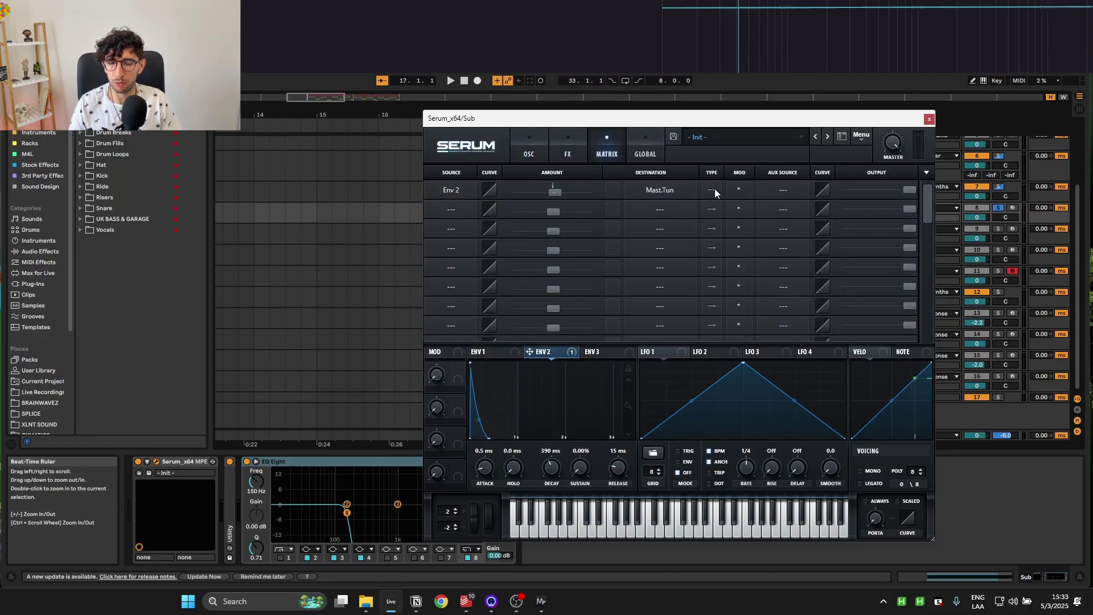
mouse_move(558, 196)
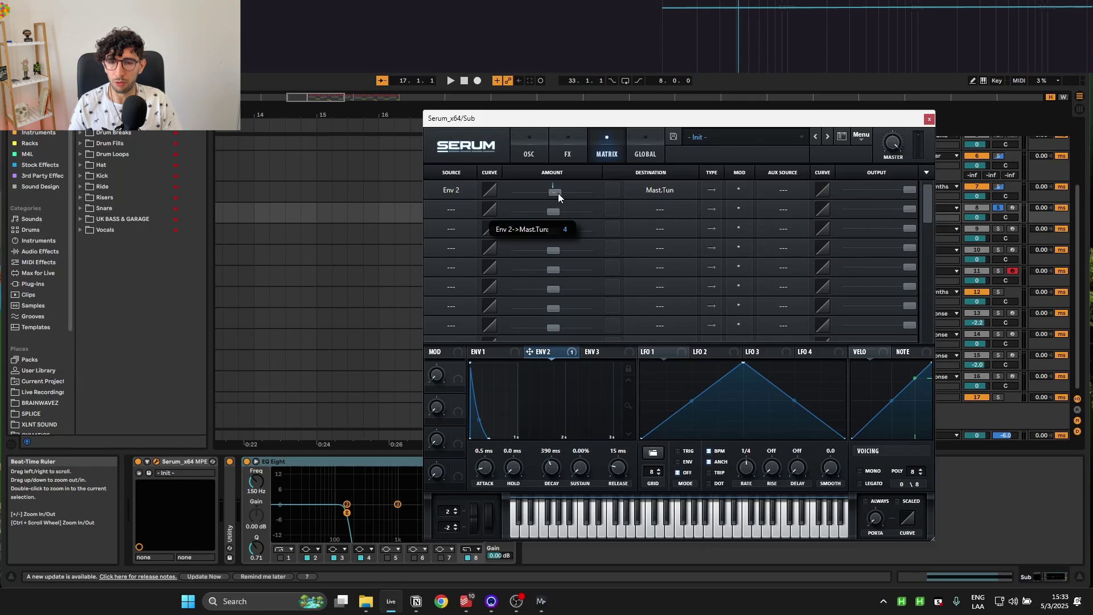
- Examine the Sub patch's Distortion type and mix, play the clip and close the Serum window
left_click(541, 143)
left_click(575, 141)
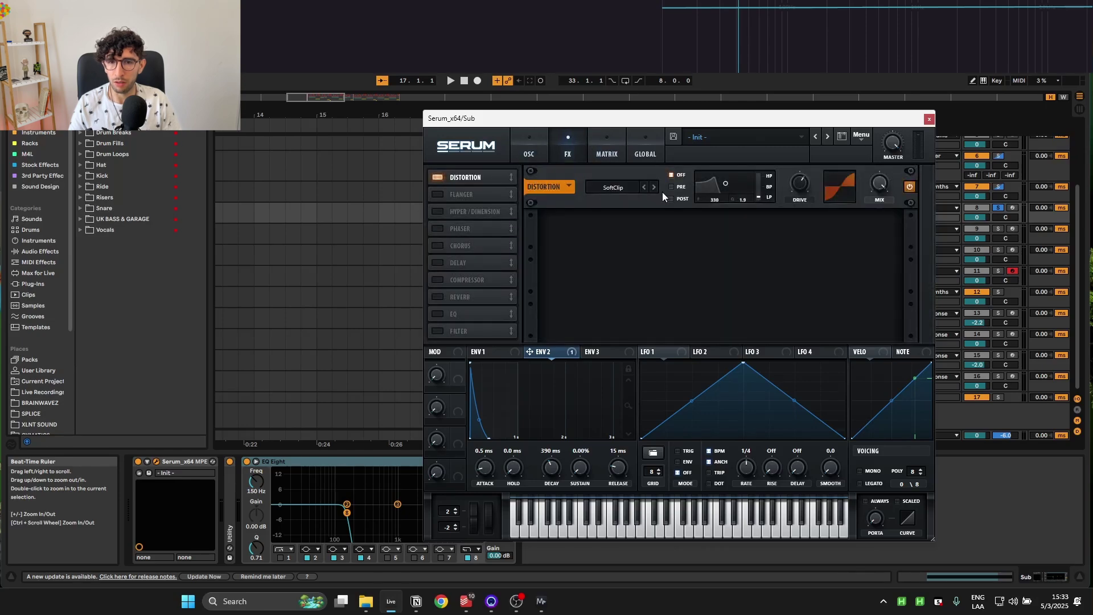
mouse_move(879, 188)
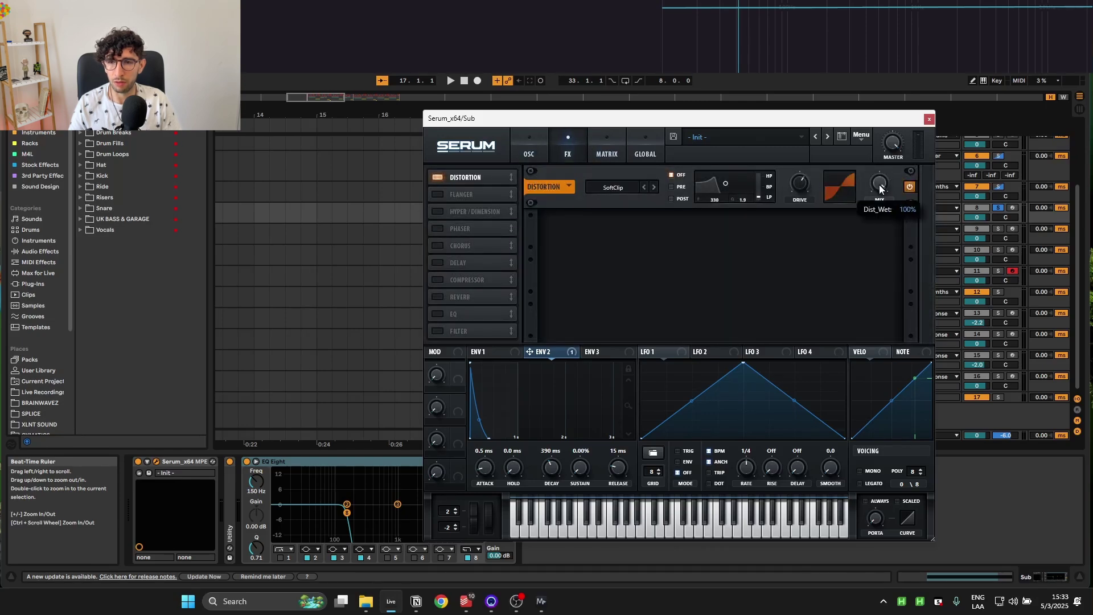
key("space")
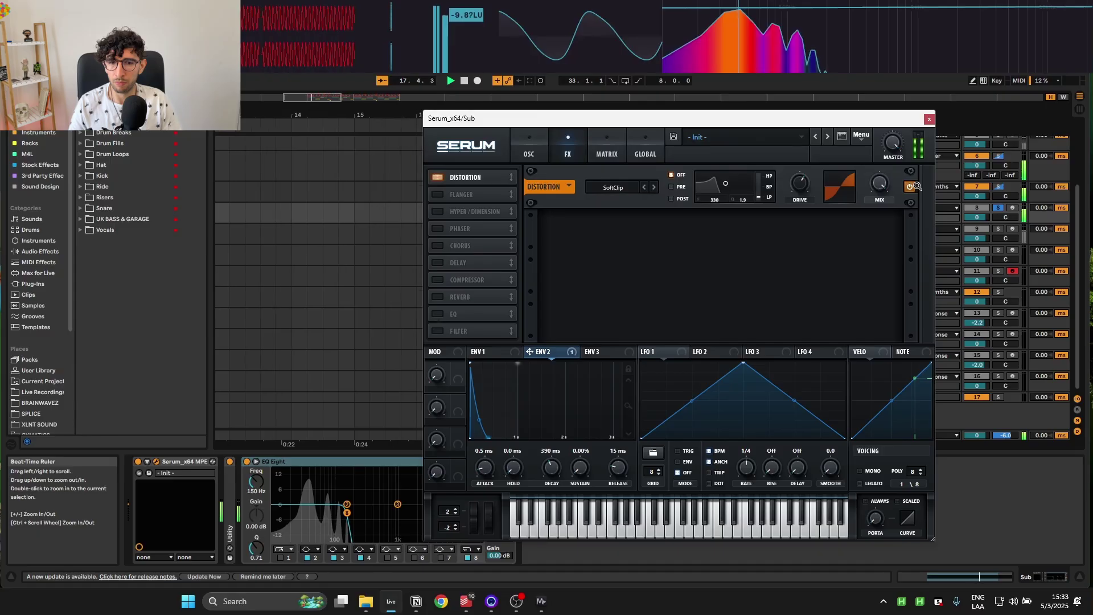
key("space")
left_click(928, 118)
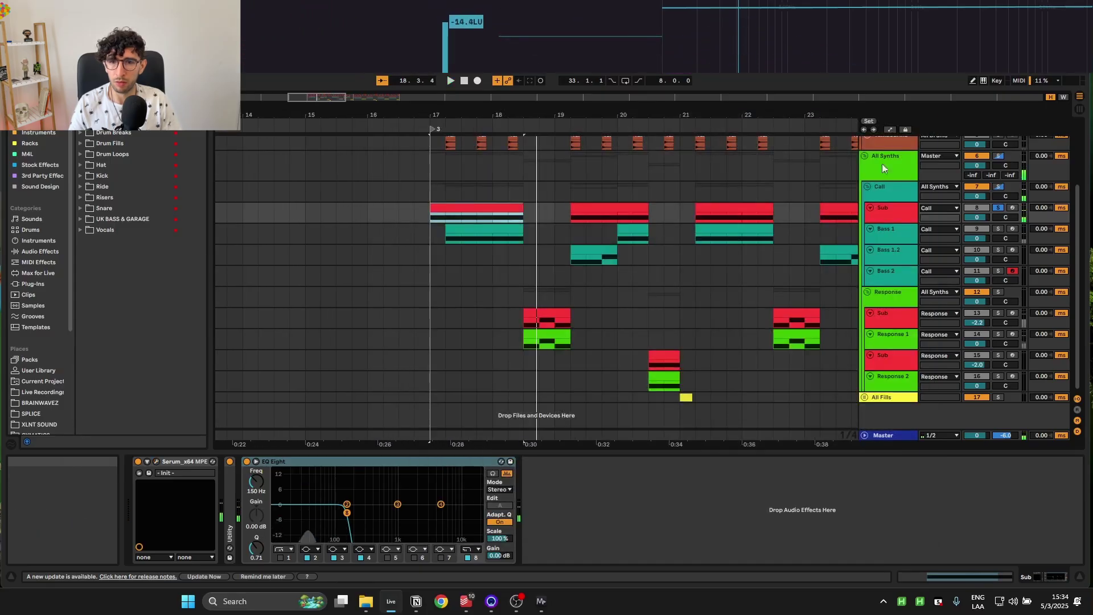
- Solo the Bass 1.2 track, select its first clip at bar 19 and open its Serum instrument
left_click(902, 206)
left_click(579, 247)
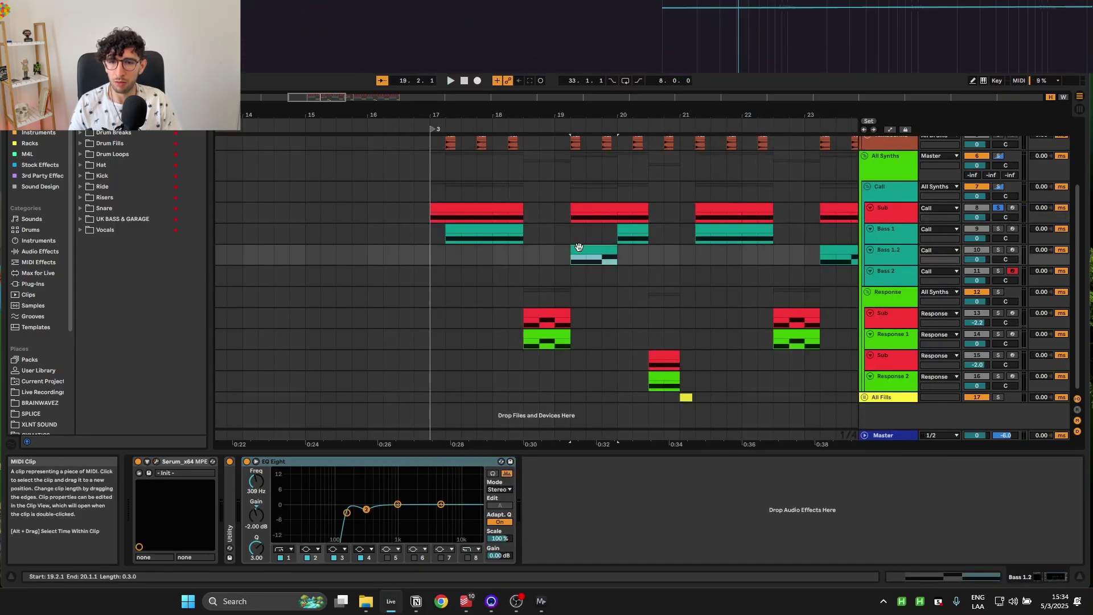
scroll(643, 256, "right", 2)
scroll(636, 300, "right", 1)
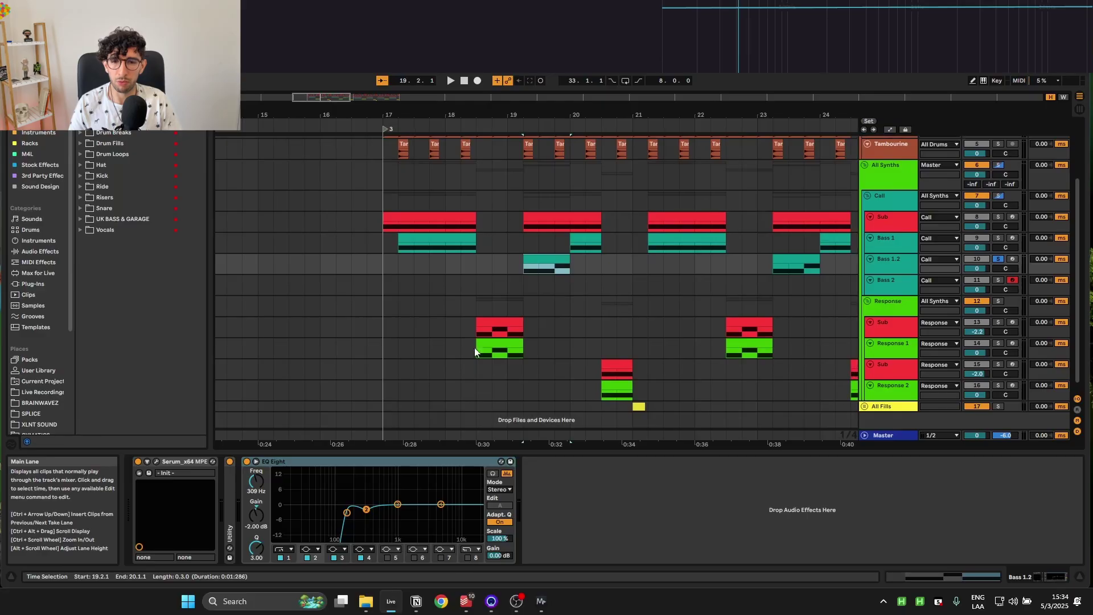
left_click(579, 228)
left_click(575, 235)
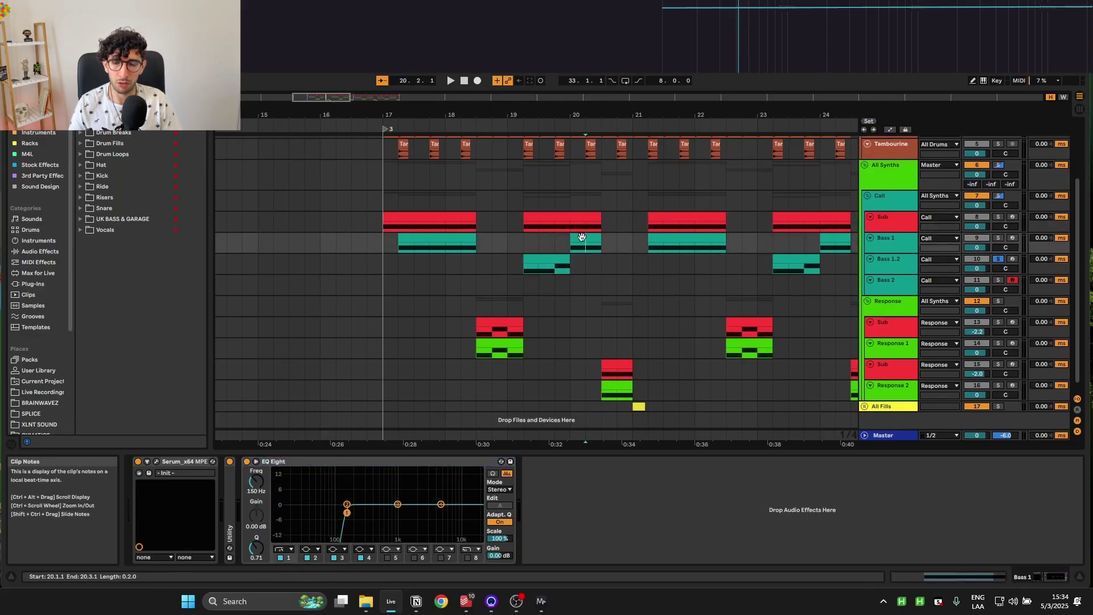
left_click(543, 260)
left_click(156, 461)
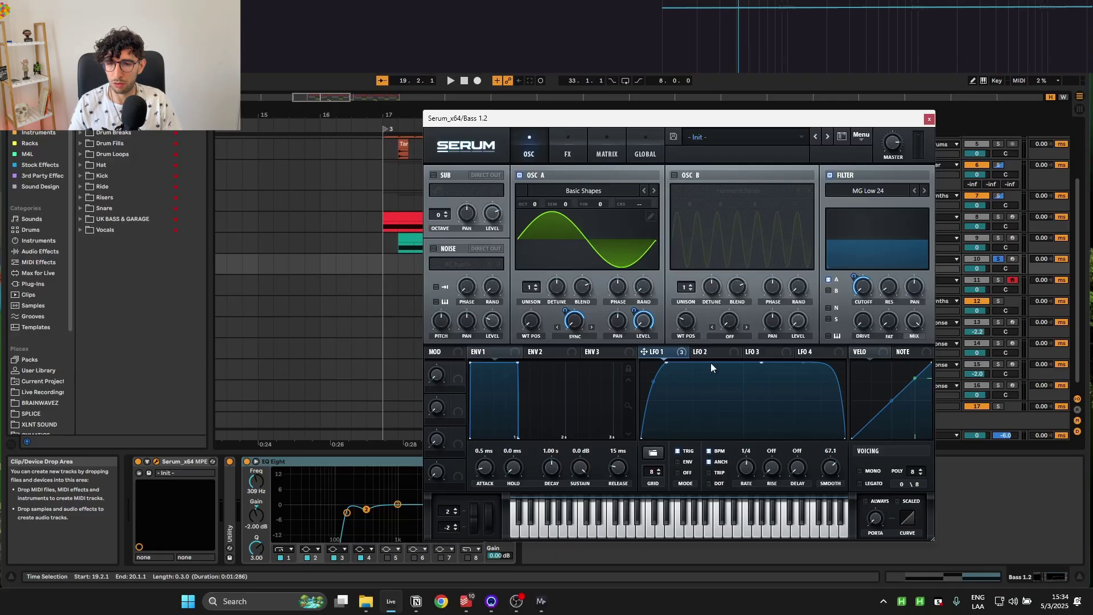
- Play Bass 1.2 and examine its LFO 1 warp modulation and Reverb effect, closing Serum when done
key("space")
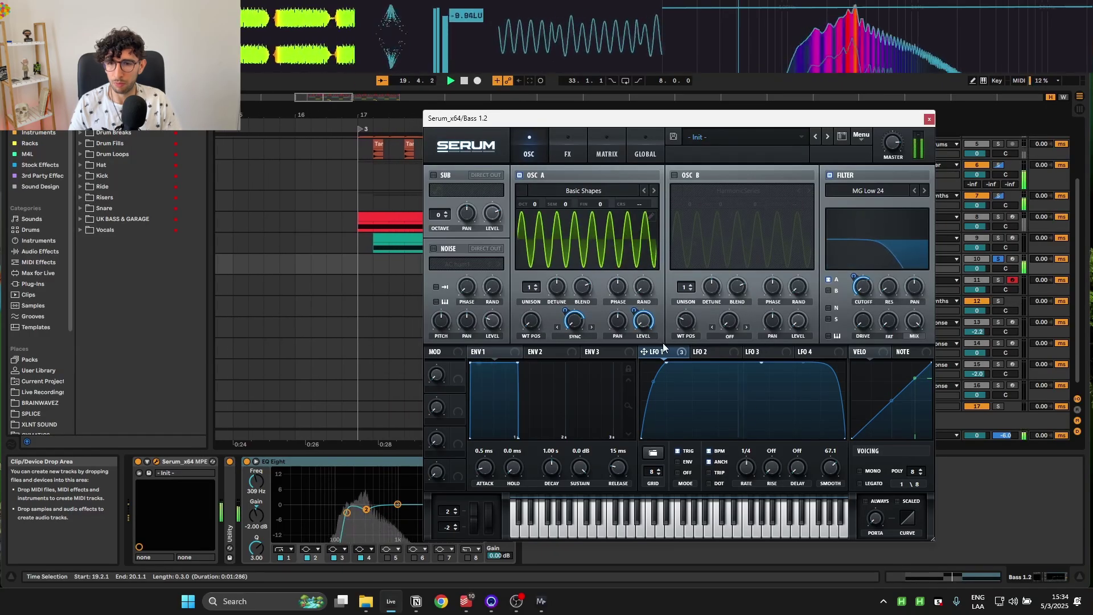
mouse_move(562, 307)
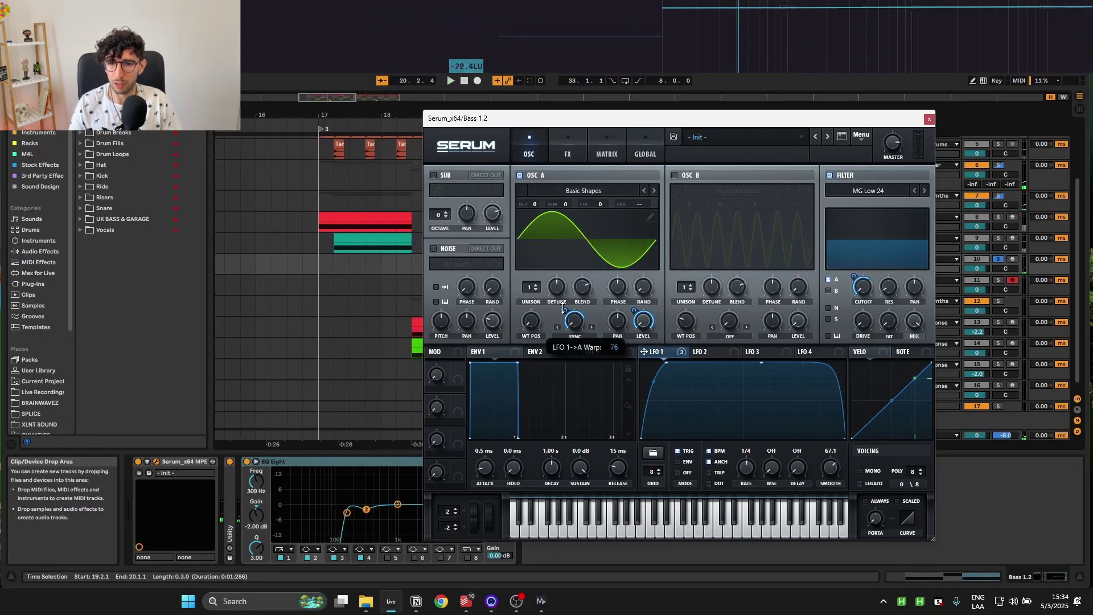
left_click(569, 149)
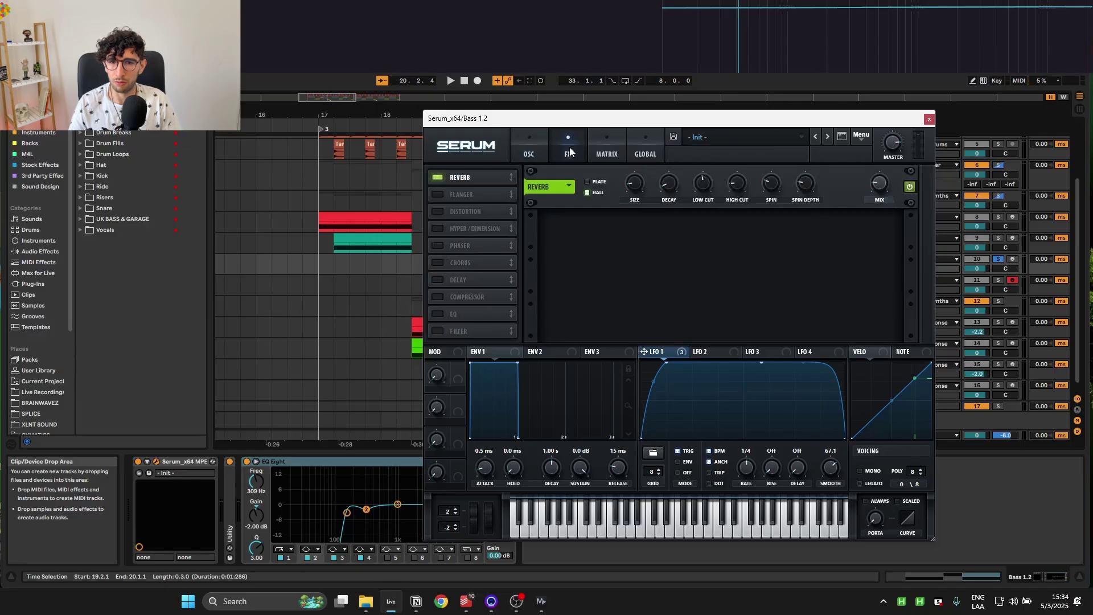
left_click(529, 153)
left_click(929, 118)
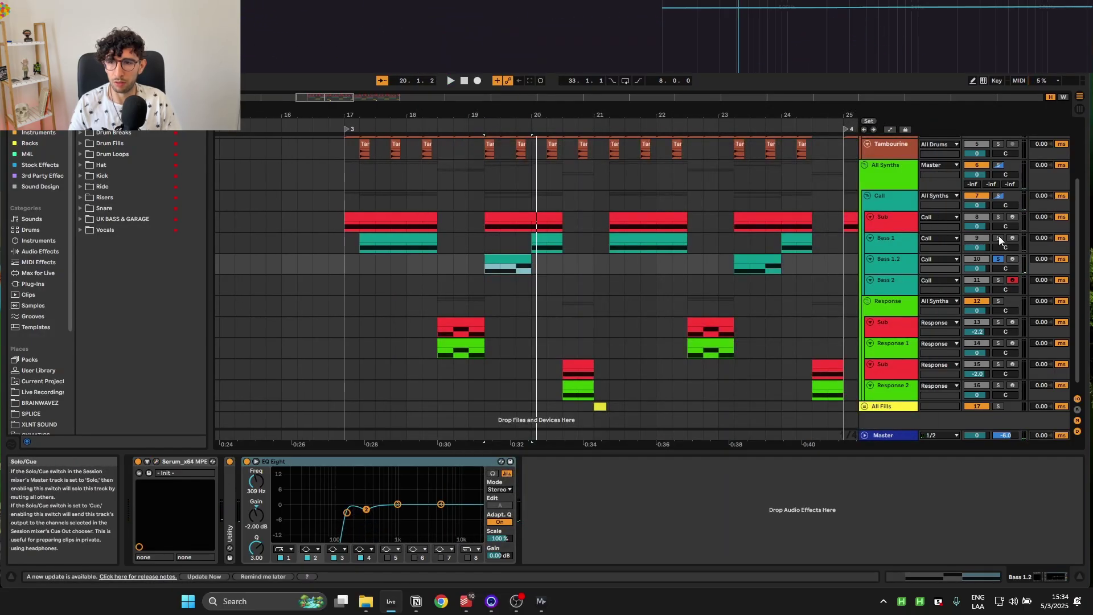
- Solo the whole Call group and play it from 19.2.1 to hear its sub and bass tracks together
left_click(998, 195)
left_click(483, 202)
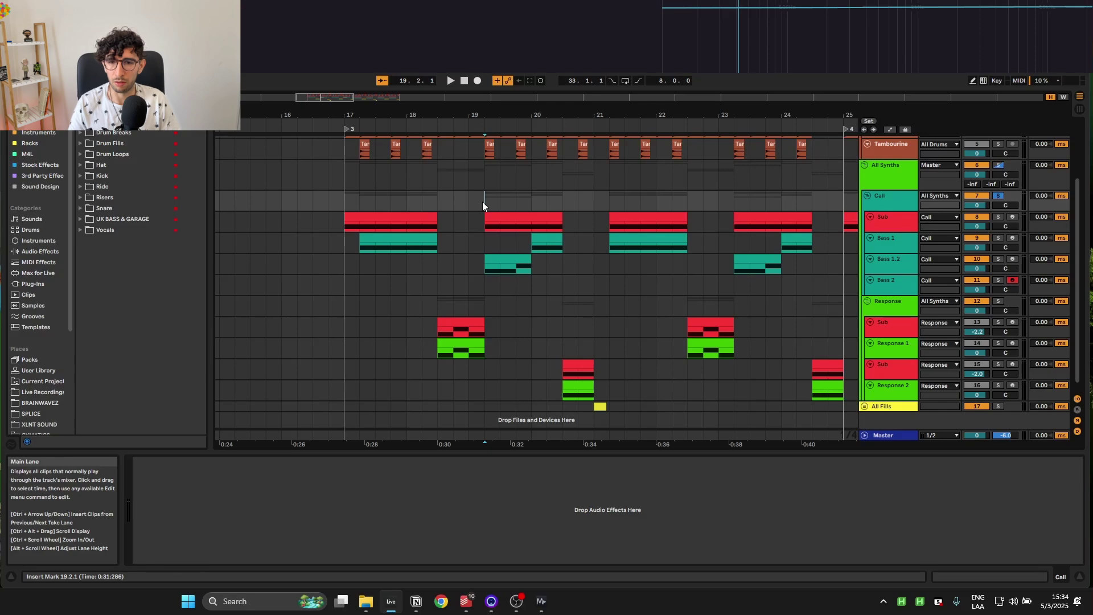
key("space")
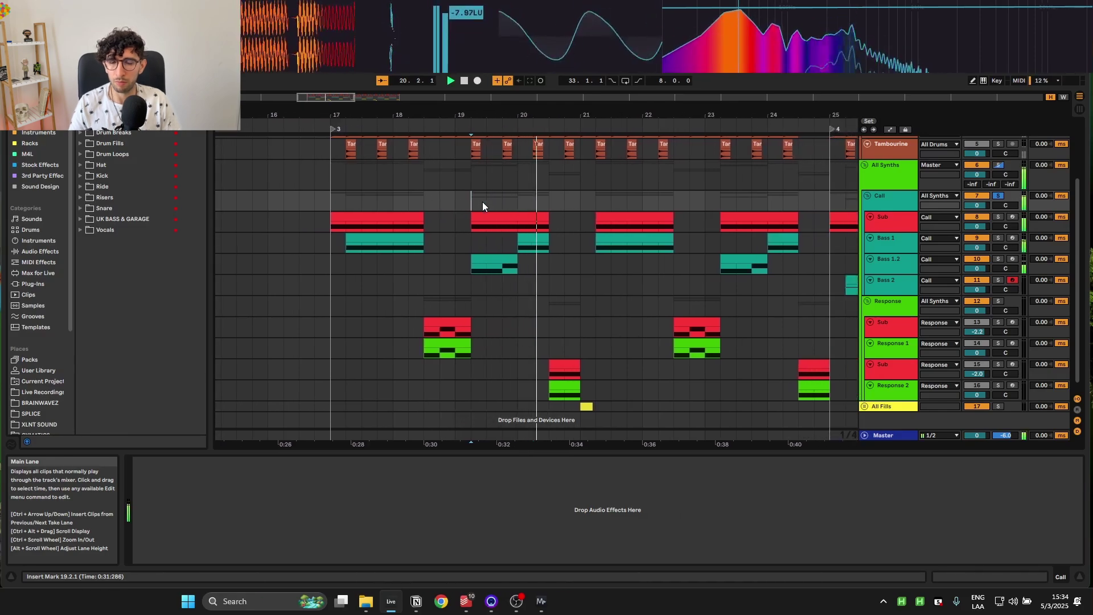
key("space")
- Survey the call and response clips from bar 17 to 33, selecting the Bass 2 clip at 25.2.1
scroll(568, 289, "down", 3, "ctrl")
scroll(569, 291, "right", 3)
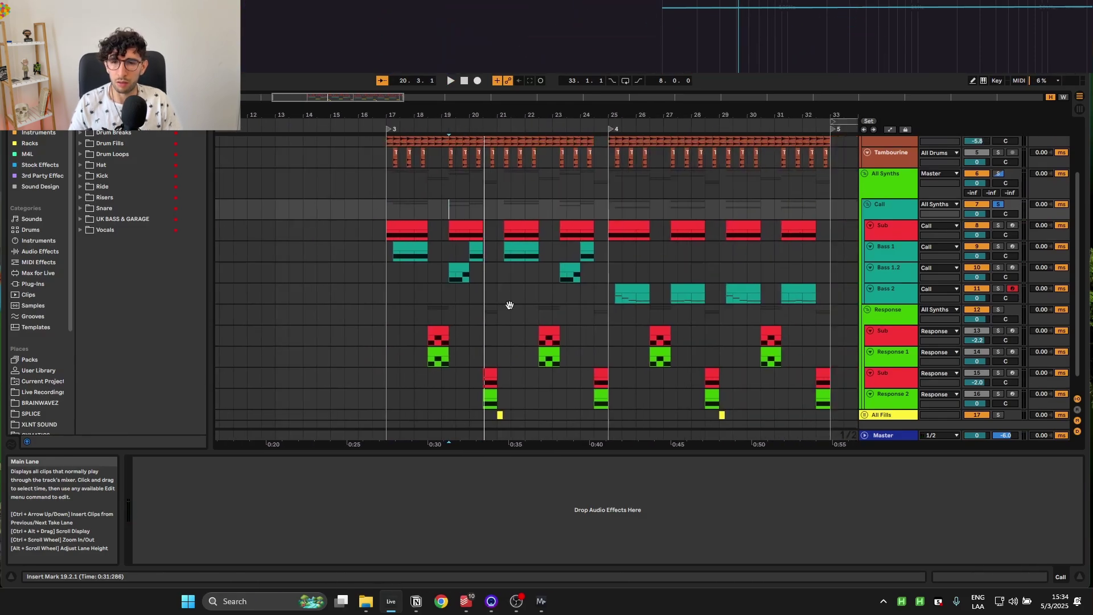
scroll(486, 288, "up", 2)
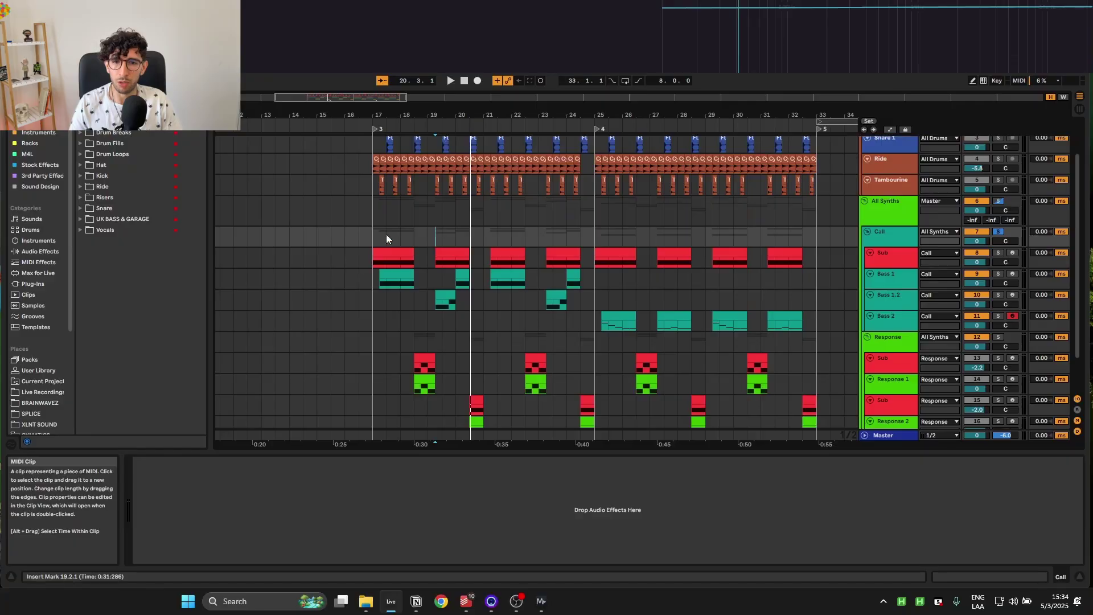
left_click(628, 316)
scroll(628, 314, "right", 1)
scroll(513, 304, "right", 2)
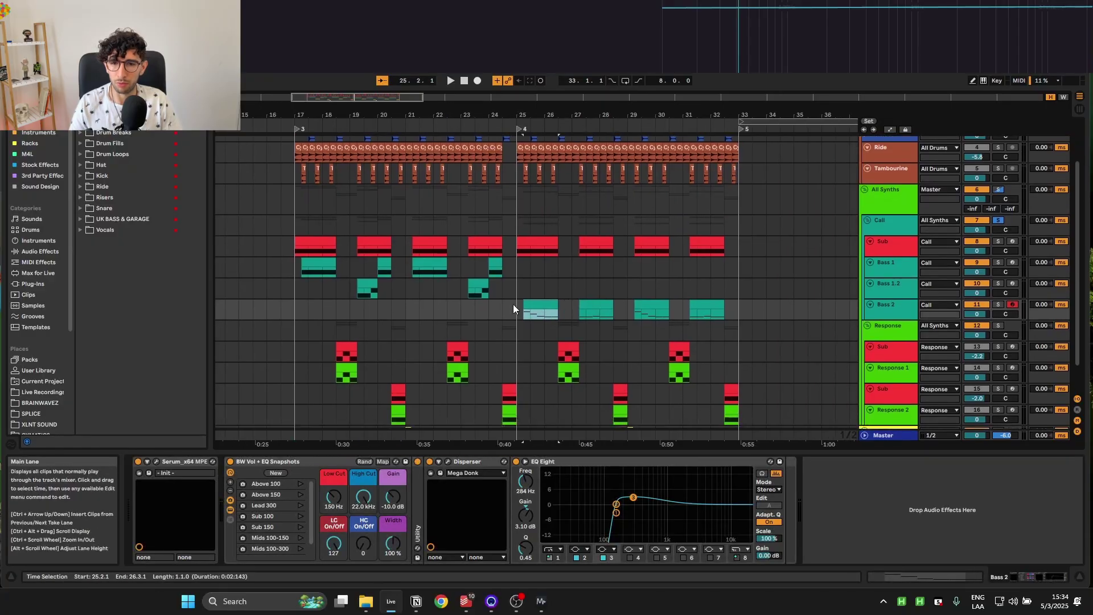
scroll(742, 296, "left", 5)
scroll(742, 295, "down", 1)
scroll(637, 247, "right", 1)
scroll(636, 247, "down", 2)
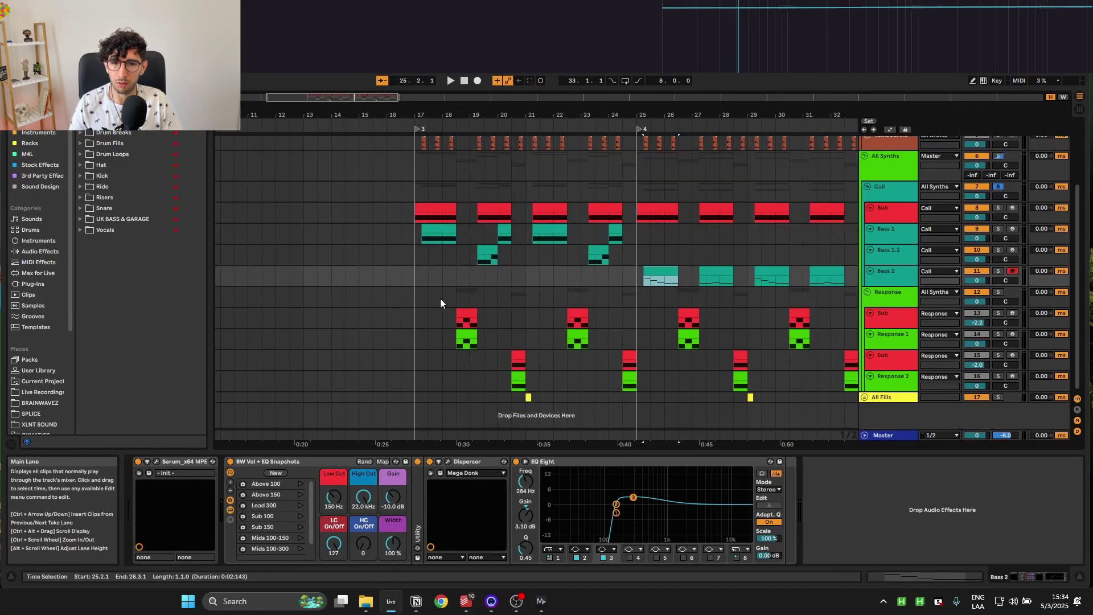
- Solo the whole Response group and play it from 18.3.1 to hear its sub and bass tracks together
left_click(442, 297)
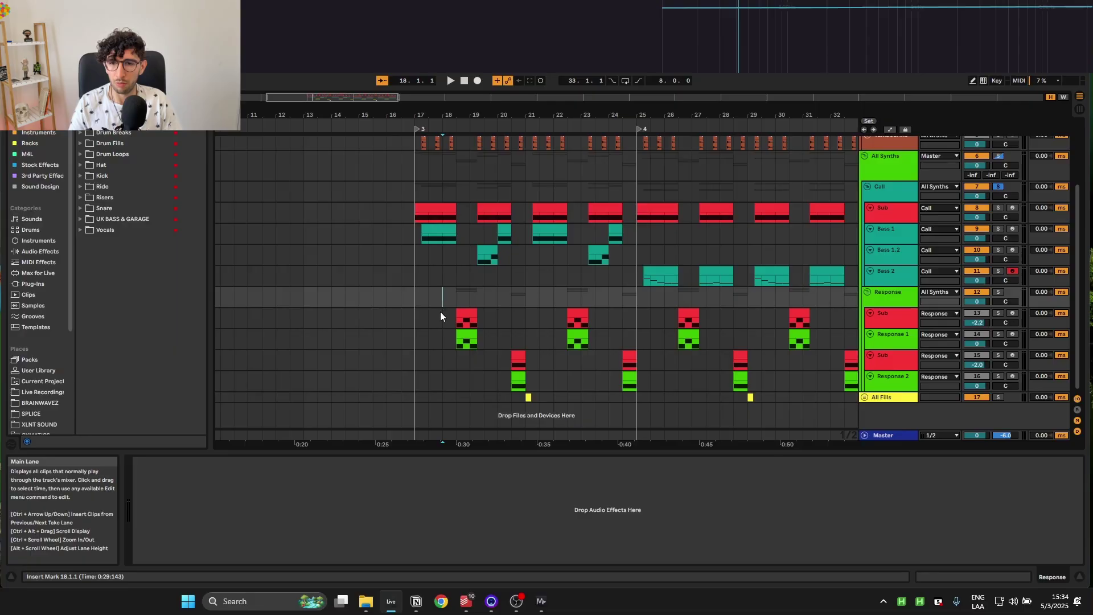
left_click(442, 297)
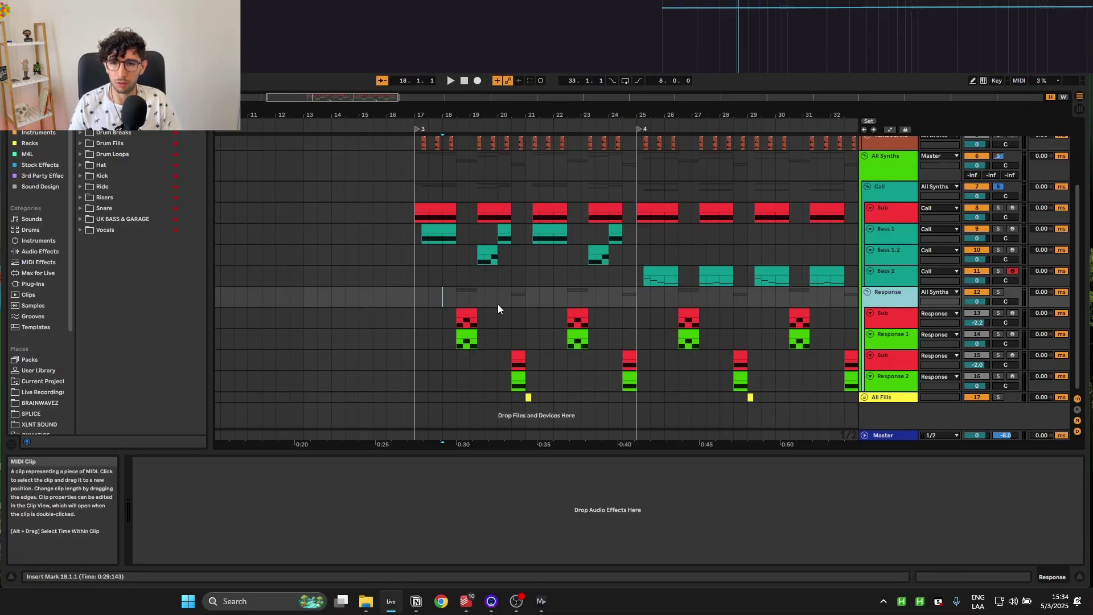
left_click(456, 292)
scroll(456, 291, "up", 2)
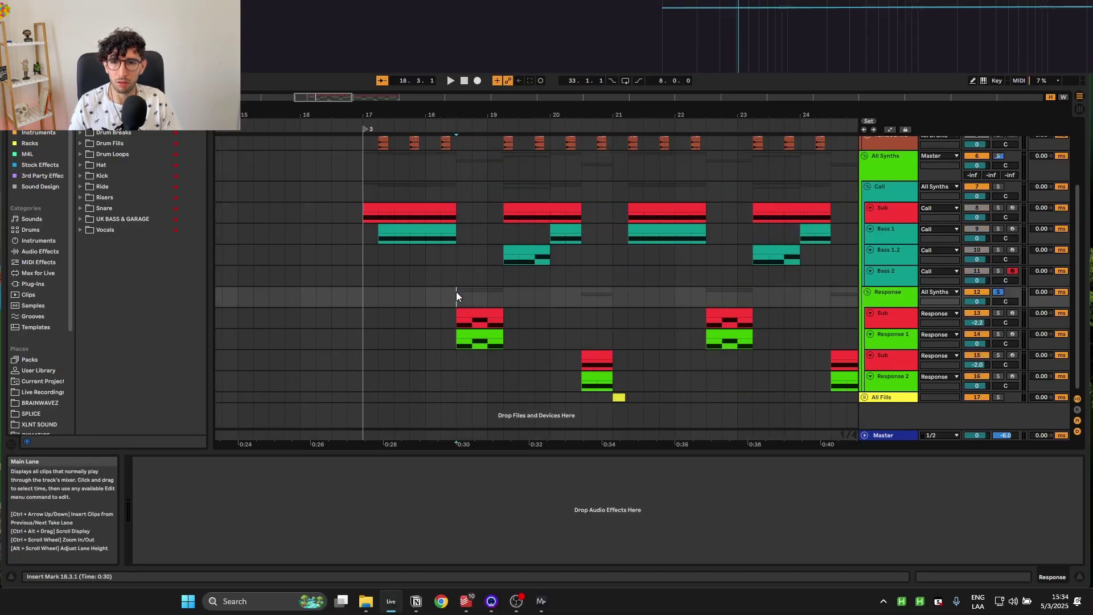
key("space")
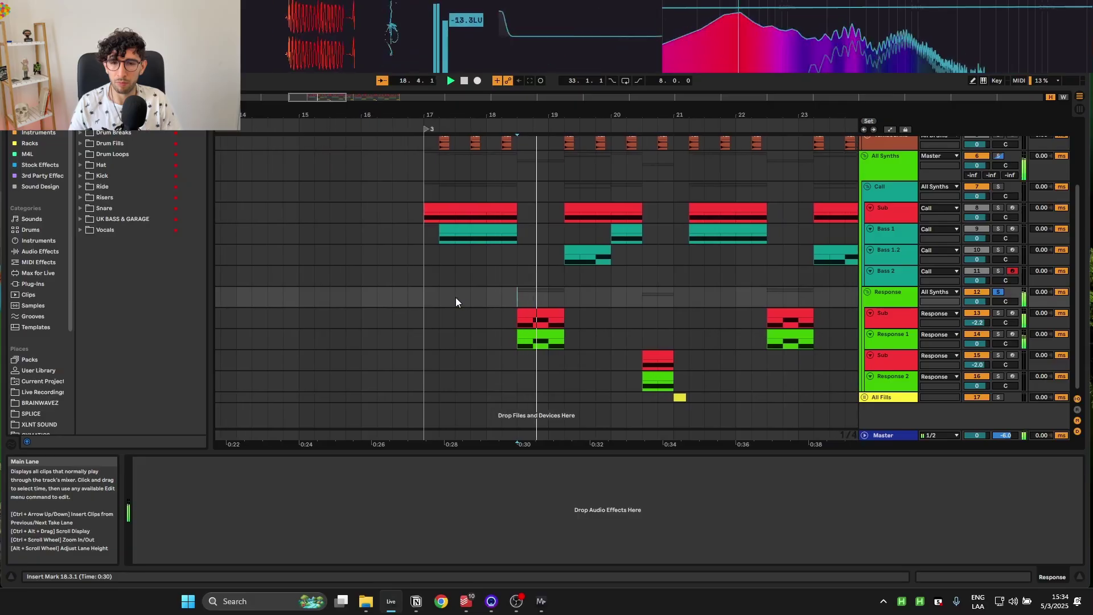
key("space")
- Solo Response 1, open the Serum instrument for its clip at 18.3.1 and view the Analog wavetables for oscillator A
left_click(511, 332)
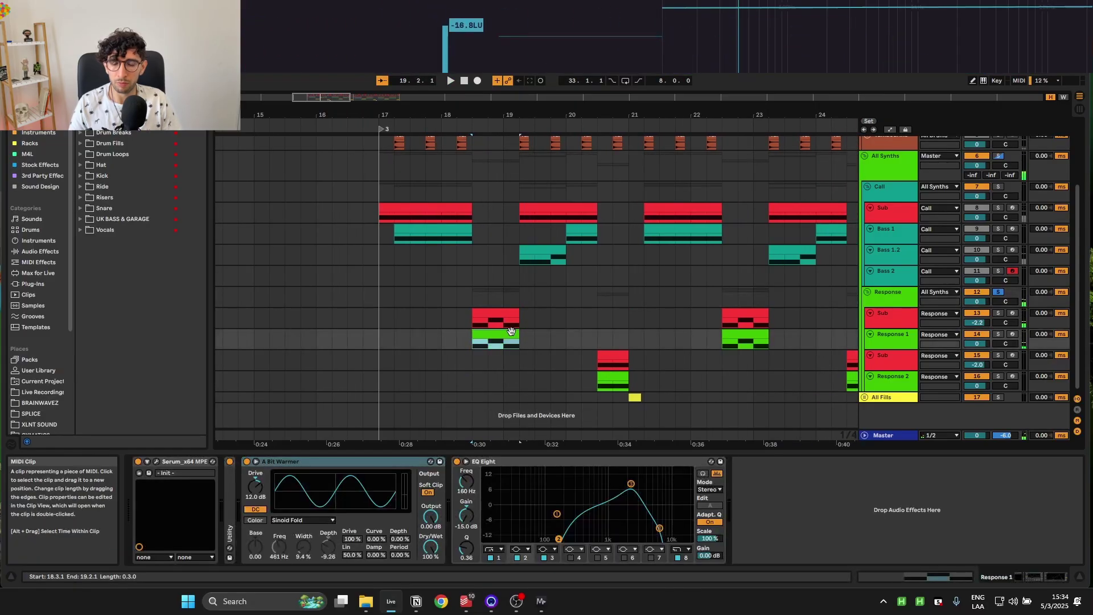
left_click(157, 461)
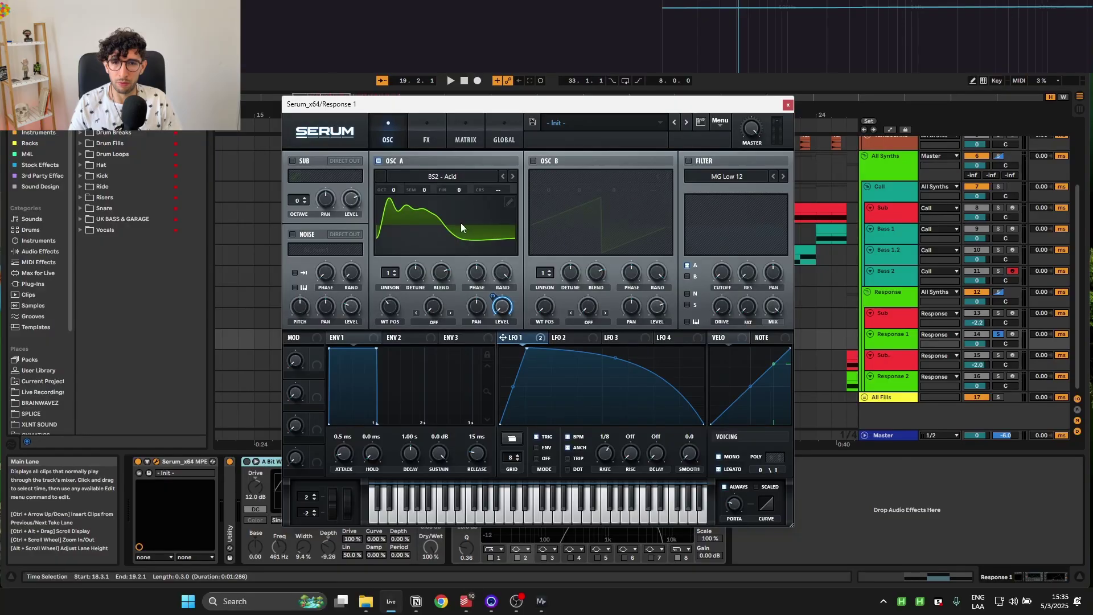
left_click(429, 174)
mouse_move(434, 191)
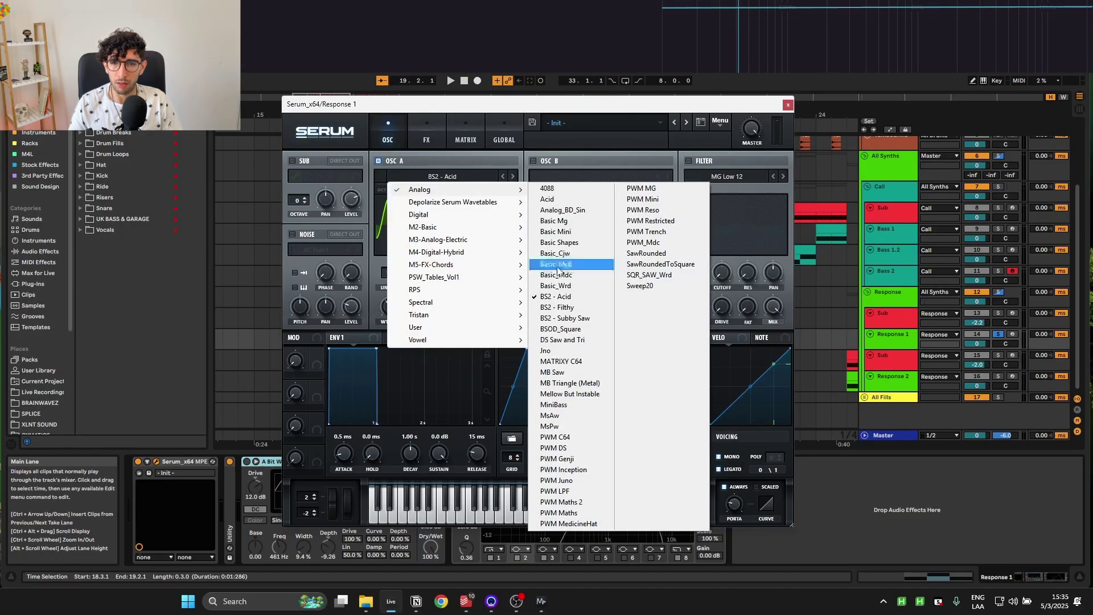
left_click(471, 162)
- Play Response 1 and examine how LFO 1 modulates oscillator A's level
key("space")
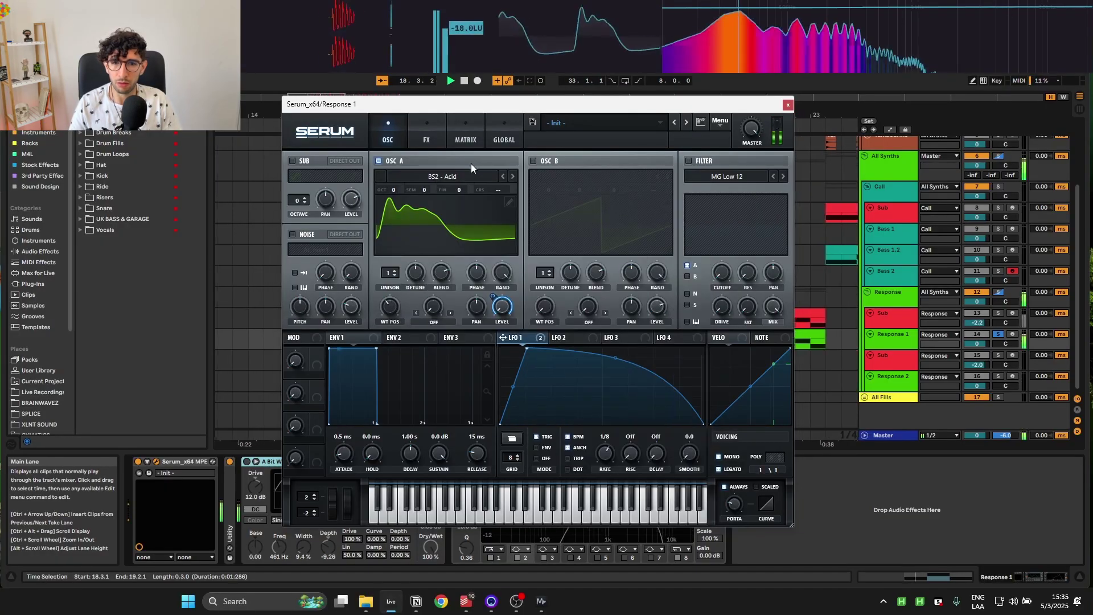
key("space")
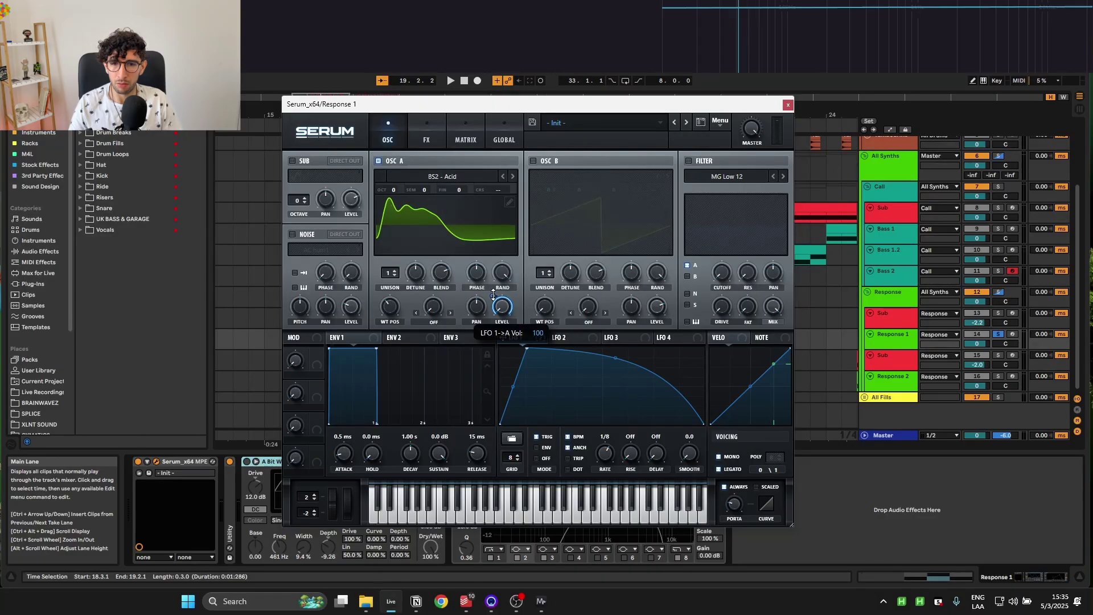
key("space")
right_click(502, 338)
left_click(496, 353)
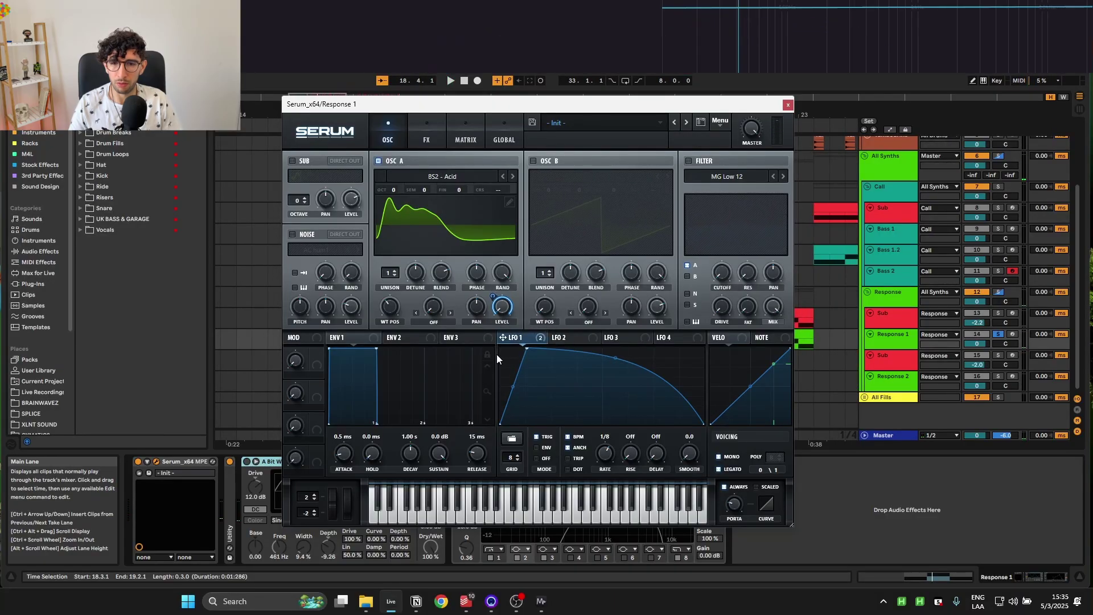
- Enable Serum's Chorus effect on Response 1, audition it and examine its delay, depth and mix
left_click(427, 139)
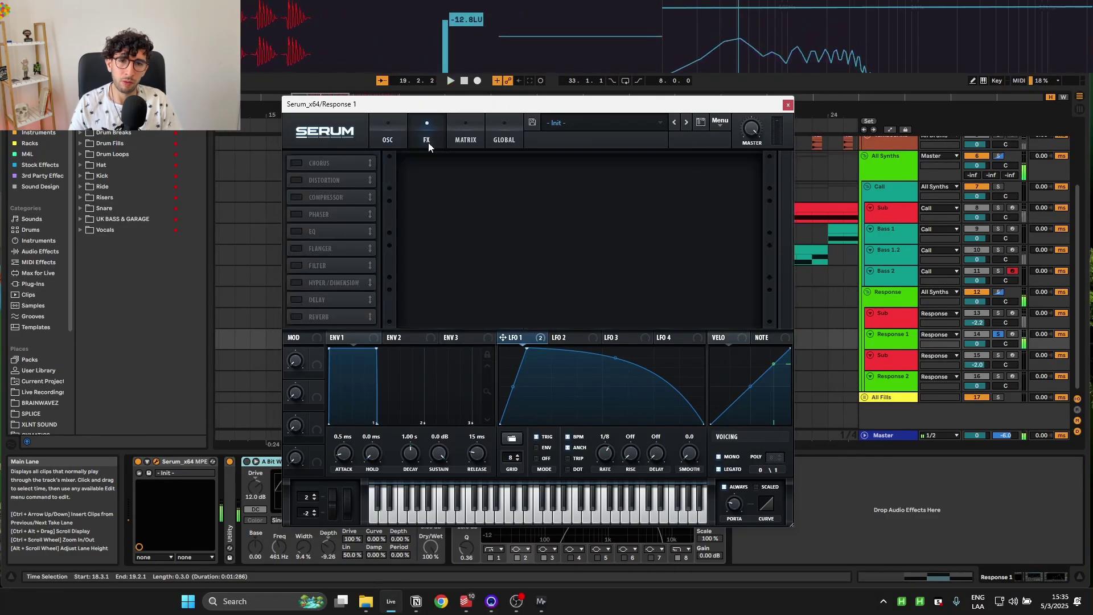
left_click(296, 163)
key("space")
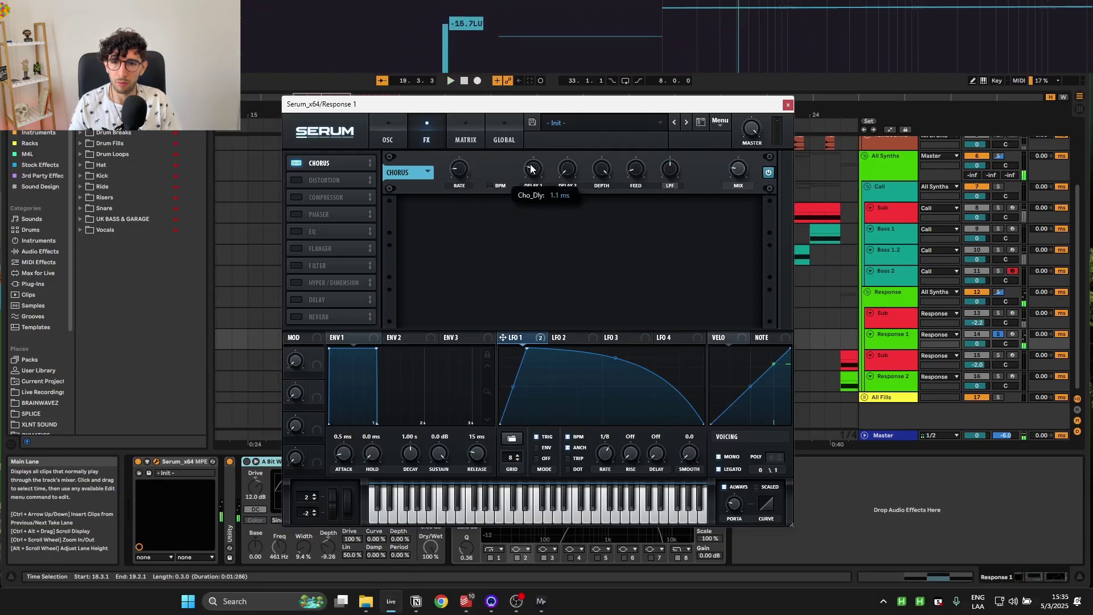
left_click_drag(602, 169, 602, 149)
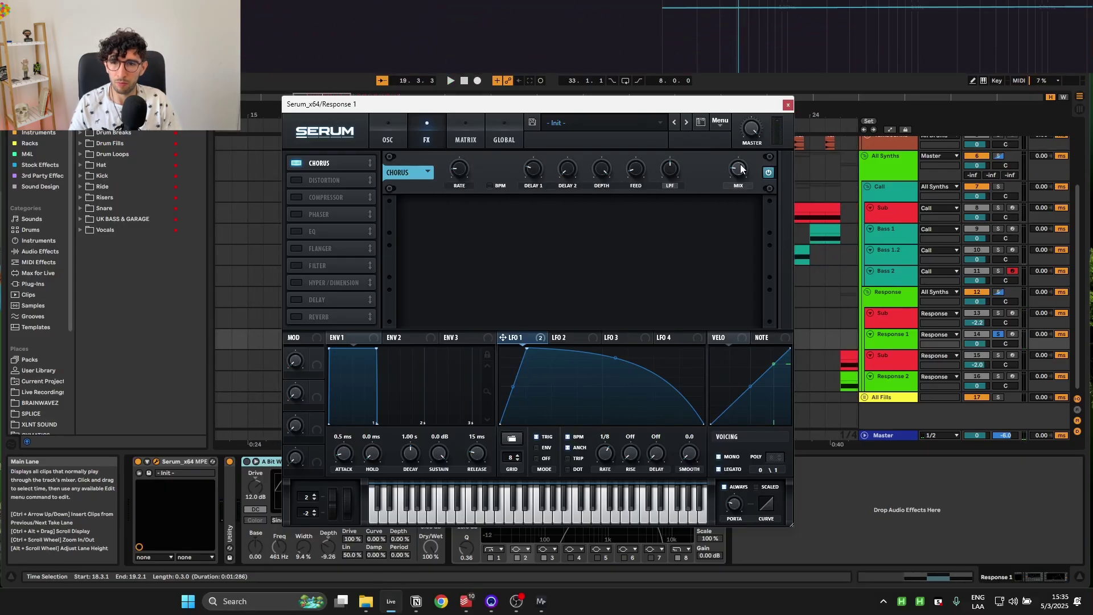
- Enable Serum's HardClip Distortion and its Compressor, playing the Response 1 clip after each one
left_click(297, 179)
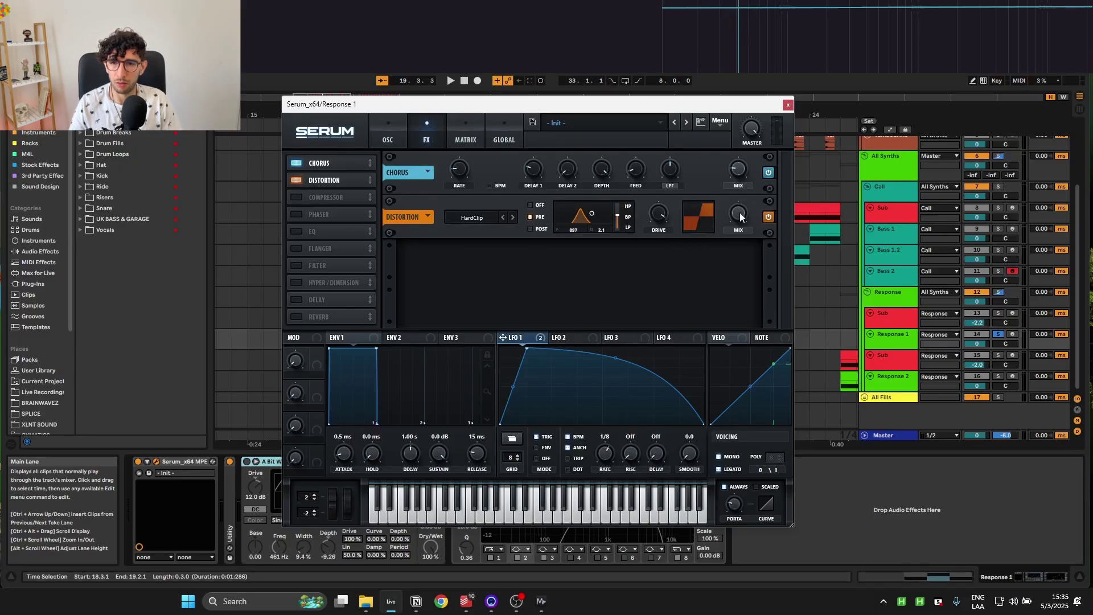
key("space")
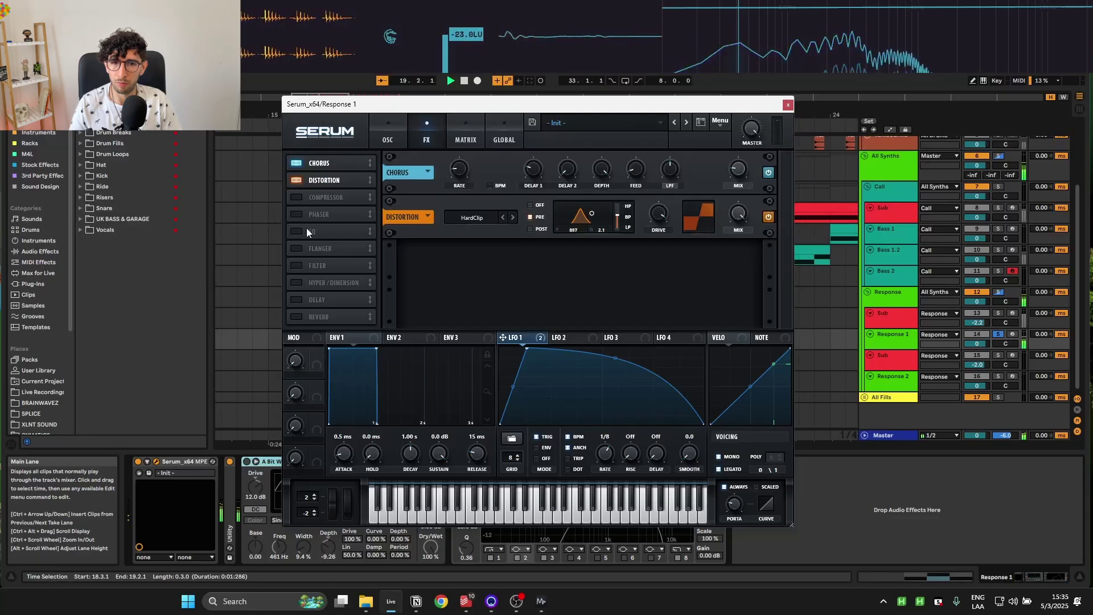
left_click(296, 197)
key("space")
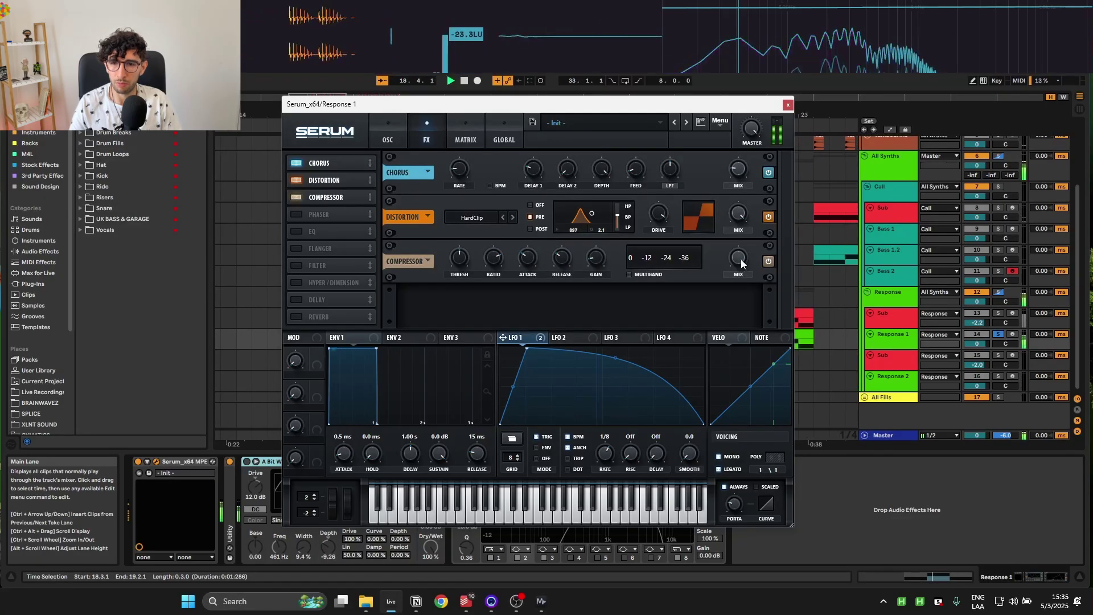
mouse_move(602, 254)
key("space")
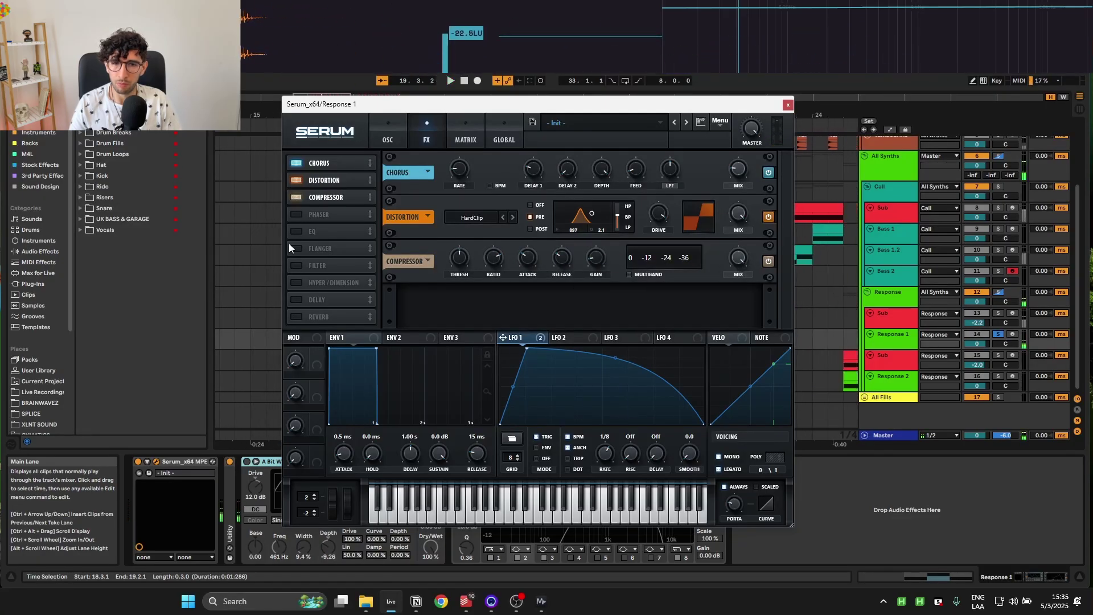
- Enable Serum's Phaser effect and play the Response 1 clip to hear it
left_click(296, 214)
key("space")
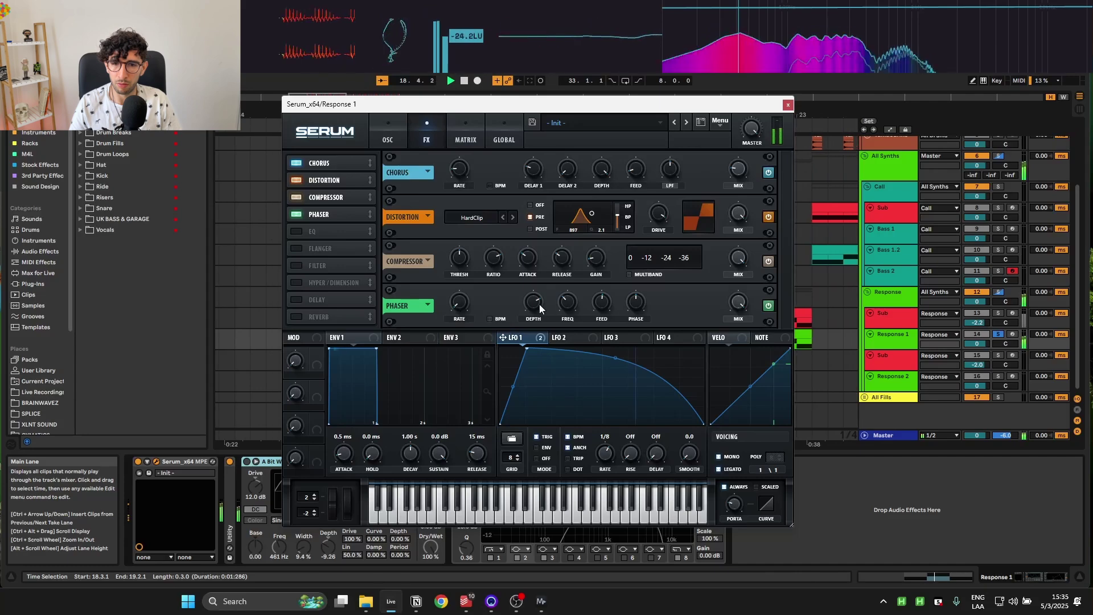
key("space")
- Enable Serum's EQ effect, audition it while examining its high band frequency and gain, and close the Serum window
left_click(296, 231)
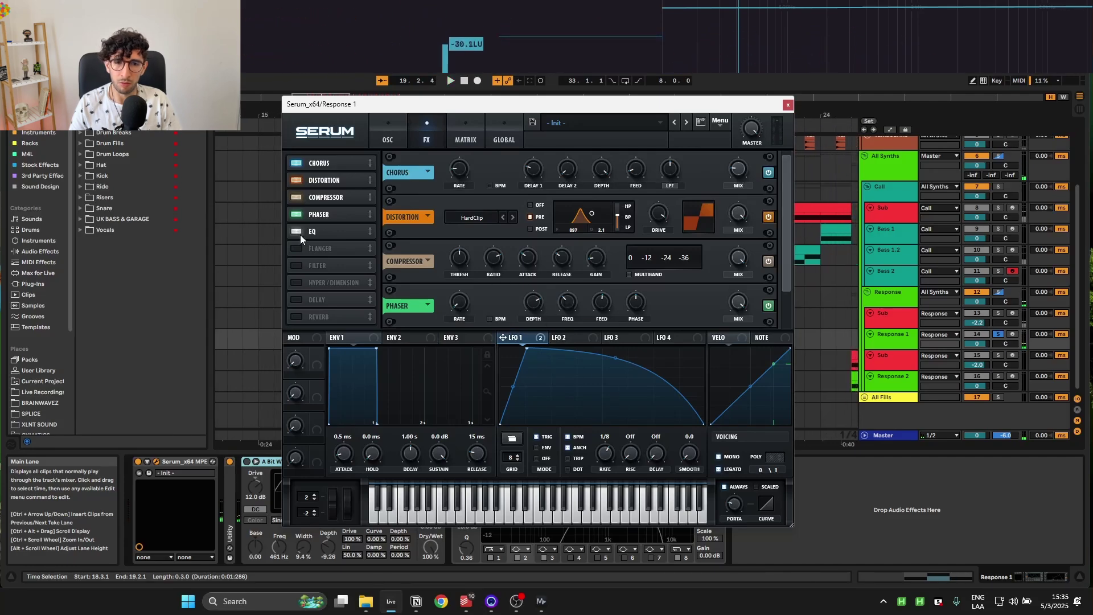
scroll(777, 237, "down", 1)
key("space")
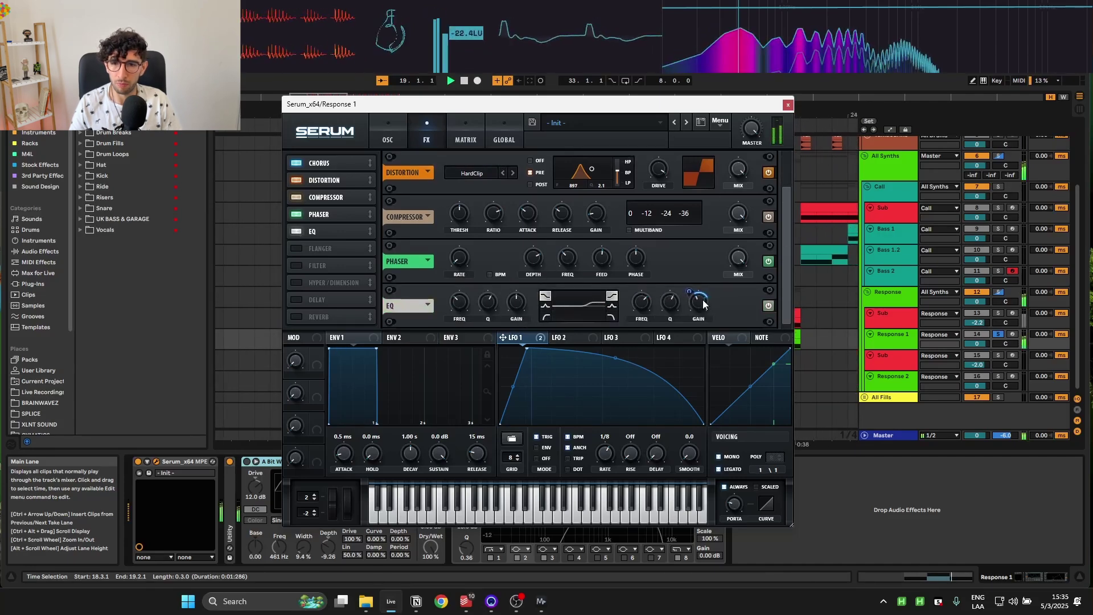
key("space")
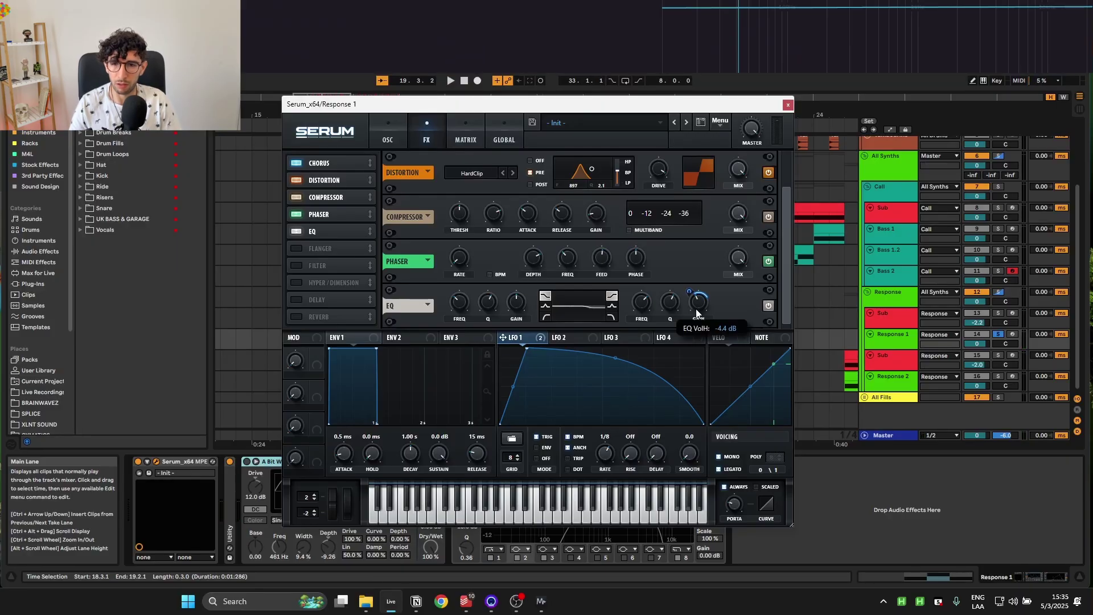
key("space")
key("space")
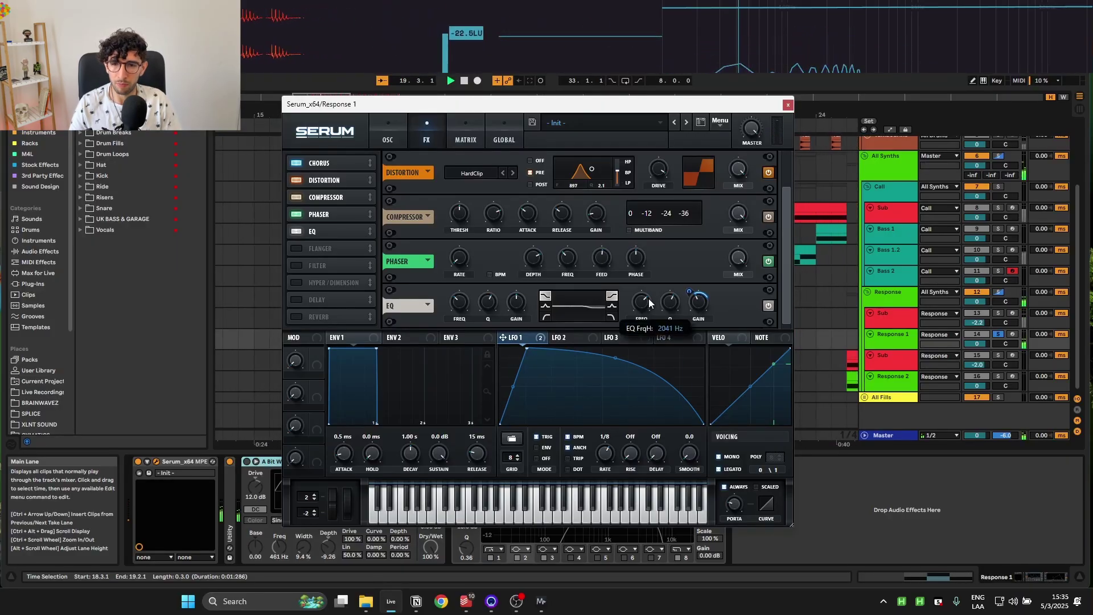
left_click_drag(783, 300, 783, 262)
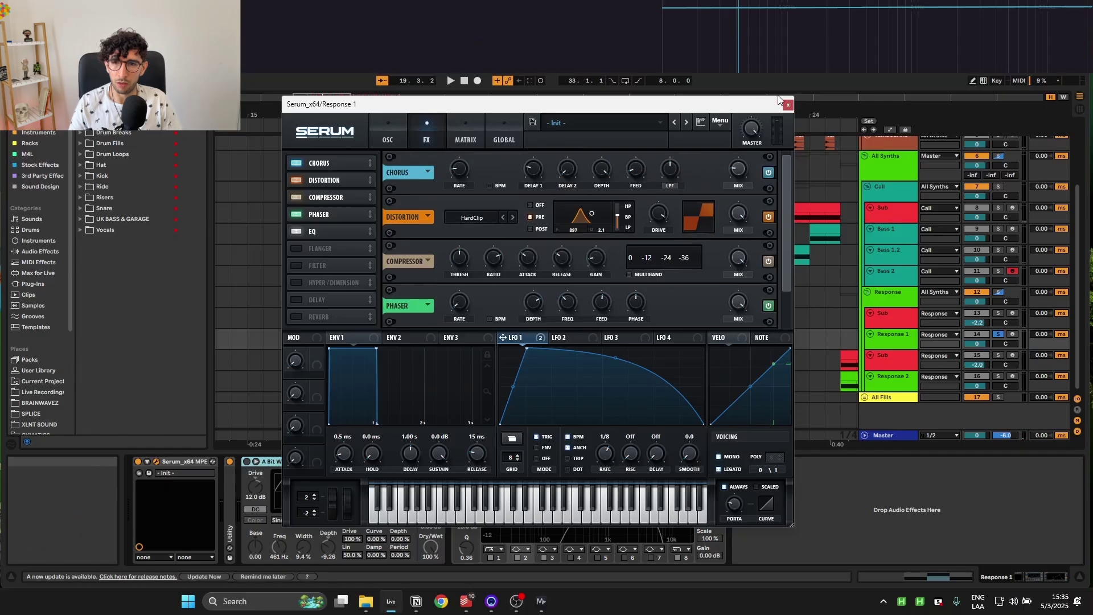
left_click(157, 461)
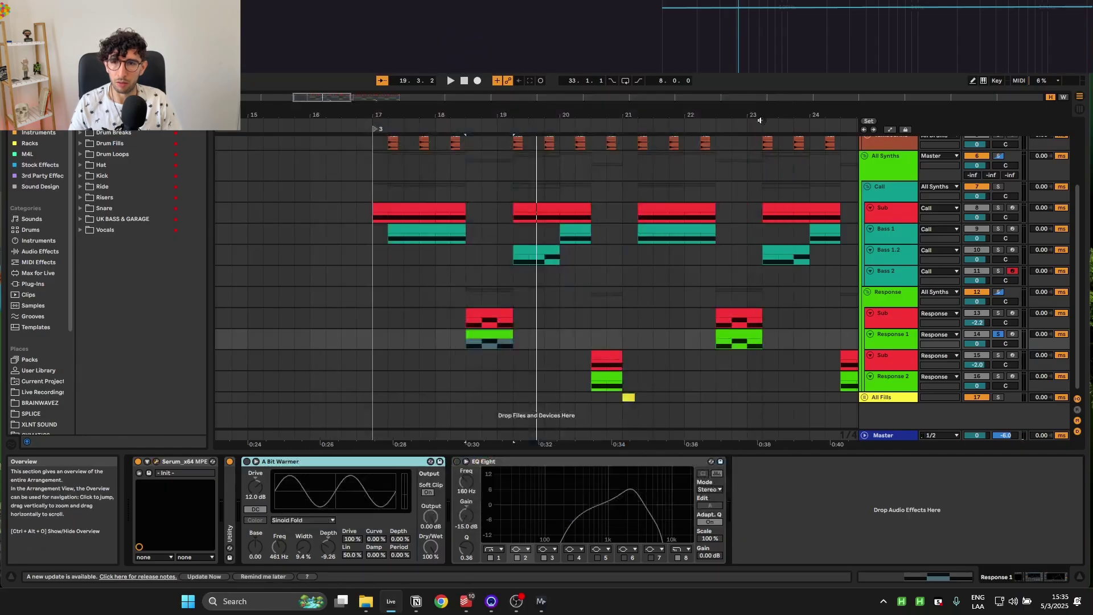
- Turn on the A Bit Warmer Saturator, examine its drive and Sinoid Fold curve, and play Response 1
left_click(247, 461)
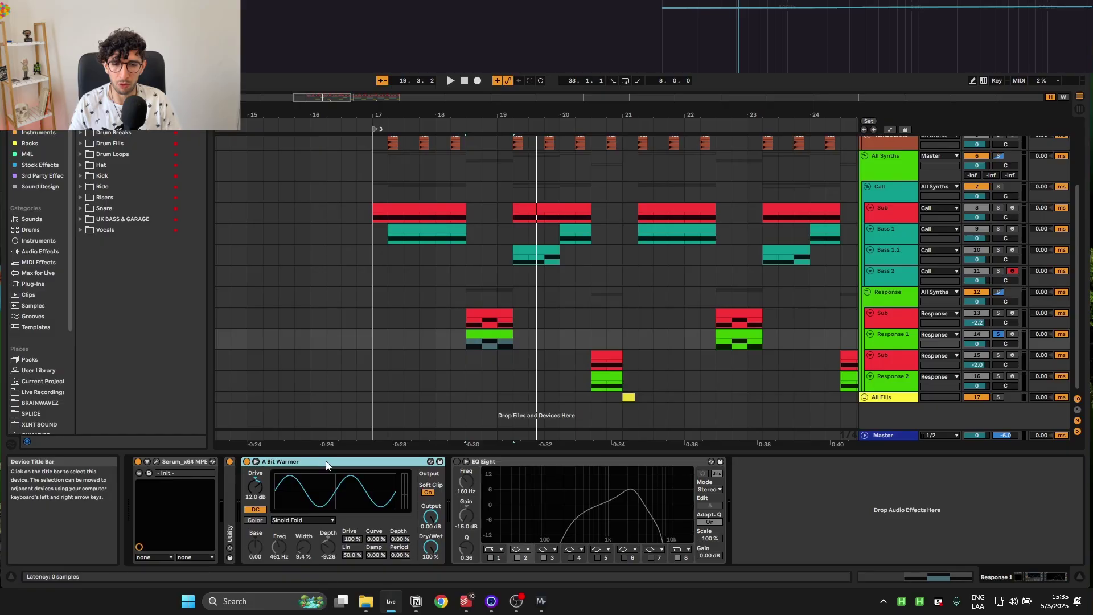
left_click(258, 487)
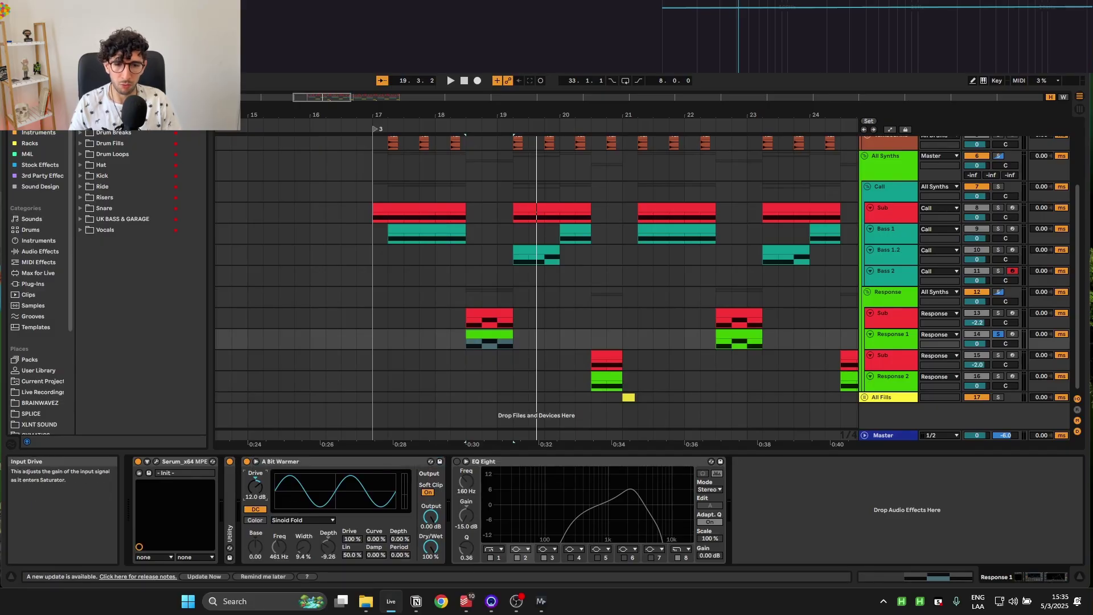
left_click(305, 520)
left_click(305, 520)
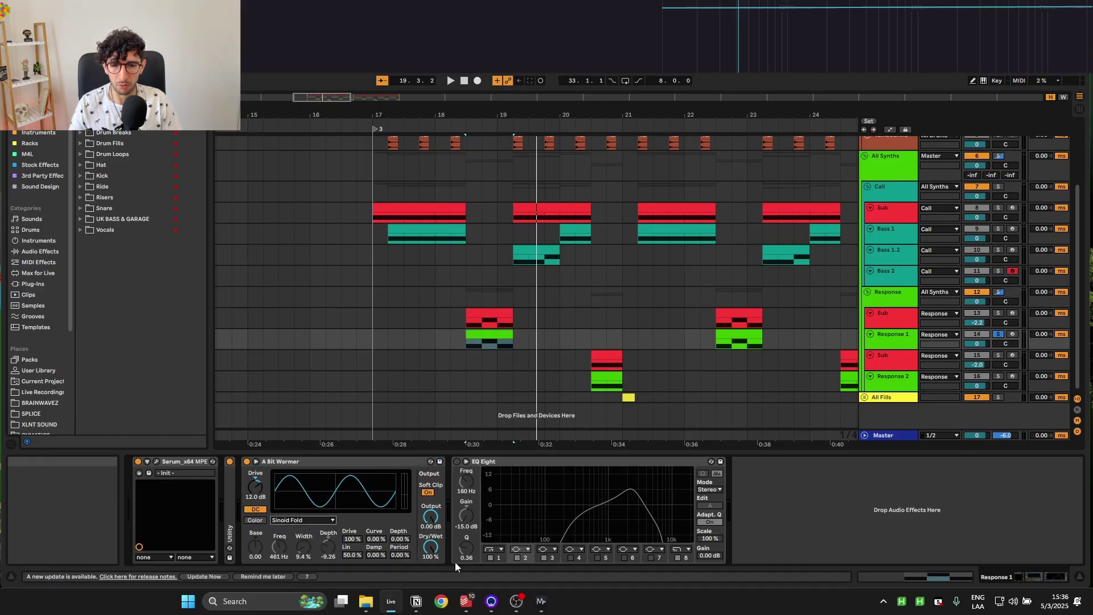
key("space")
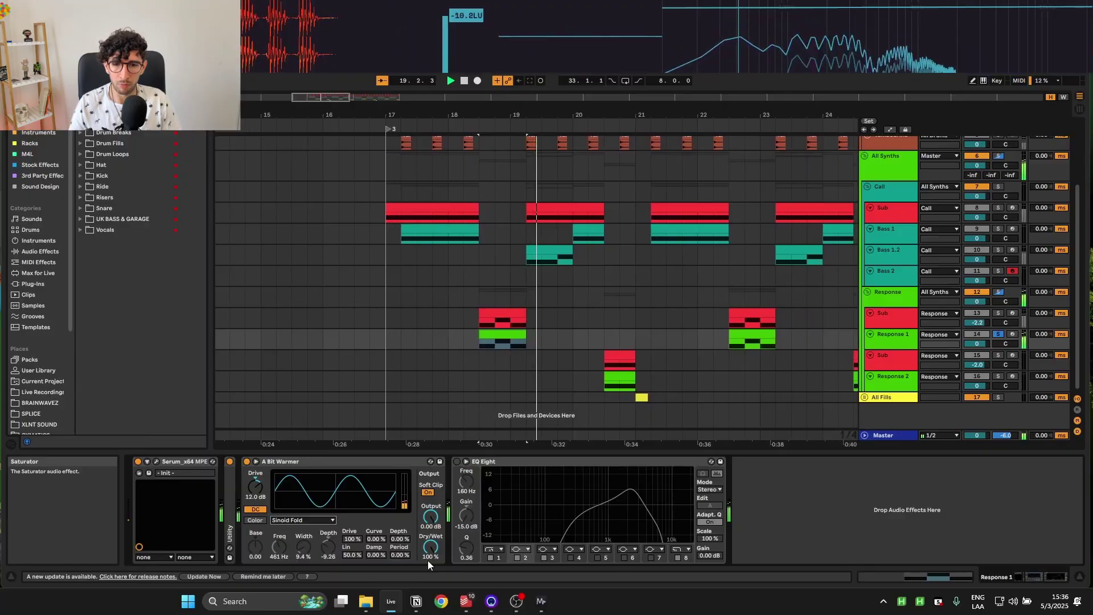
- Turn on the EQ Eight after the Saturator and play Response 1 through its filter curve
left_click(493, 461)
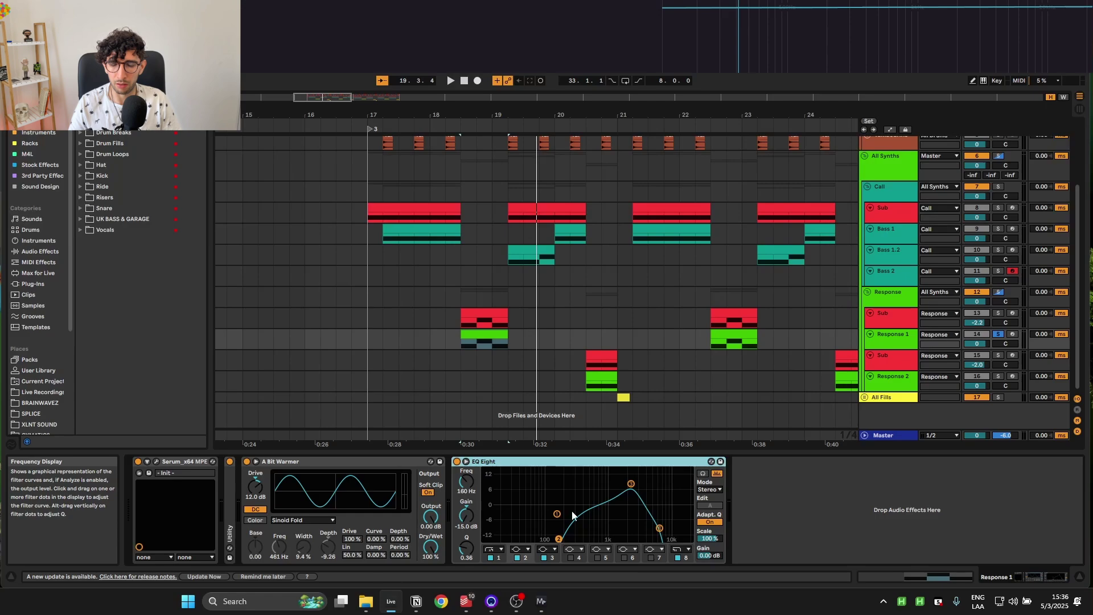
key("space")
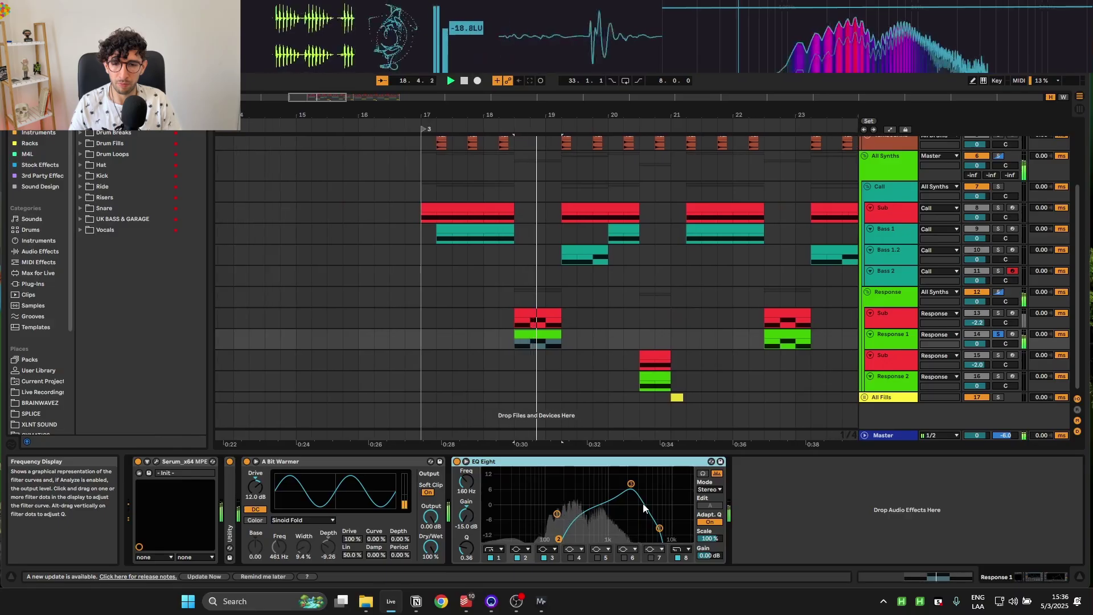
key("space")
- Reopen Serum on Response 1 and compare the Distortion's filter set to Off, Post and Pre during playback, finishing on Pre
left_click(158, 459)
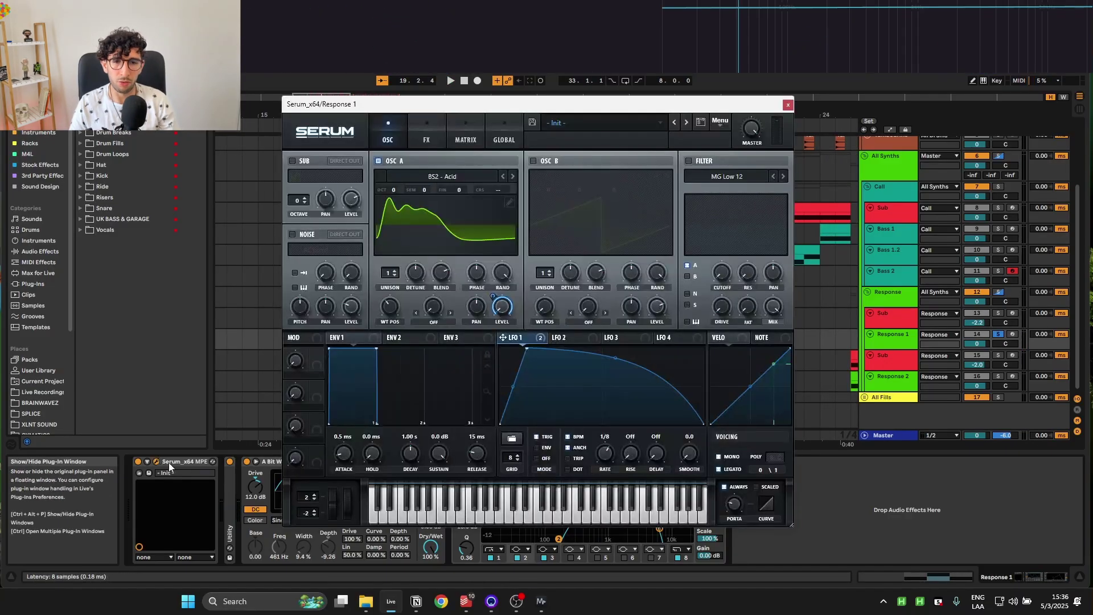
left_click(430, 136)
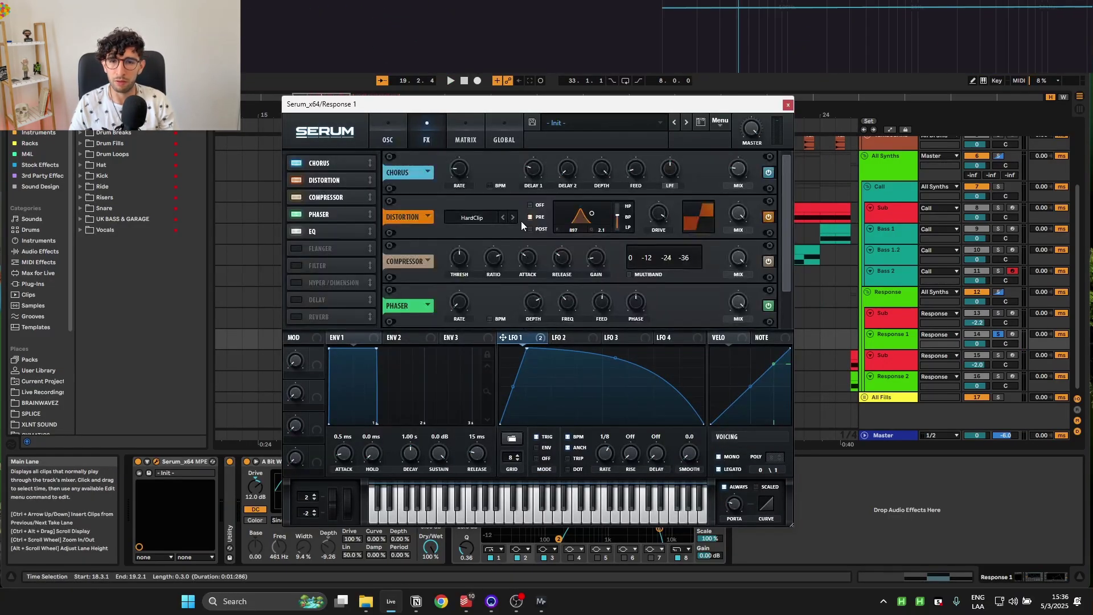
left_click(535, 206)
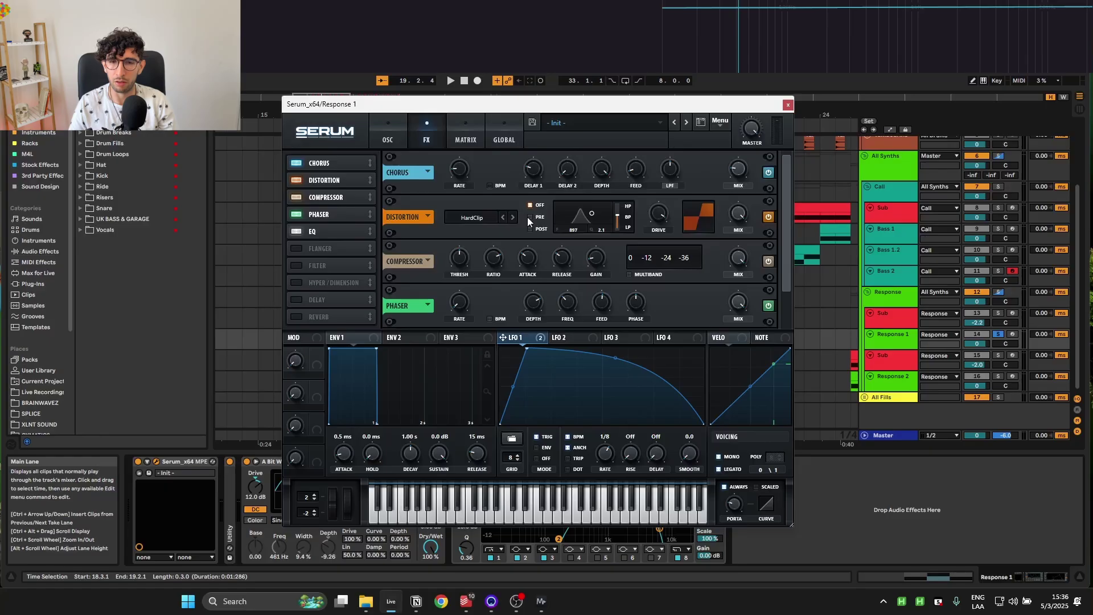
key("space")
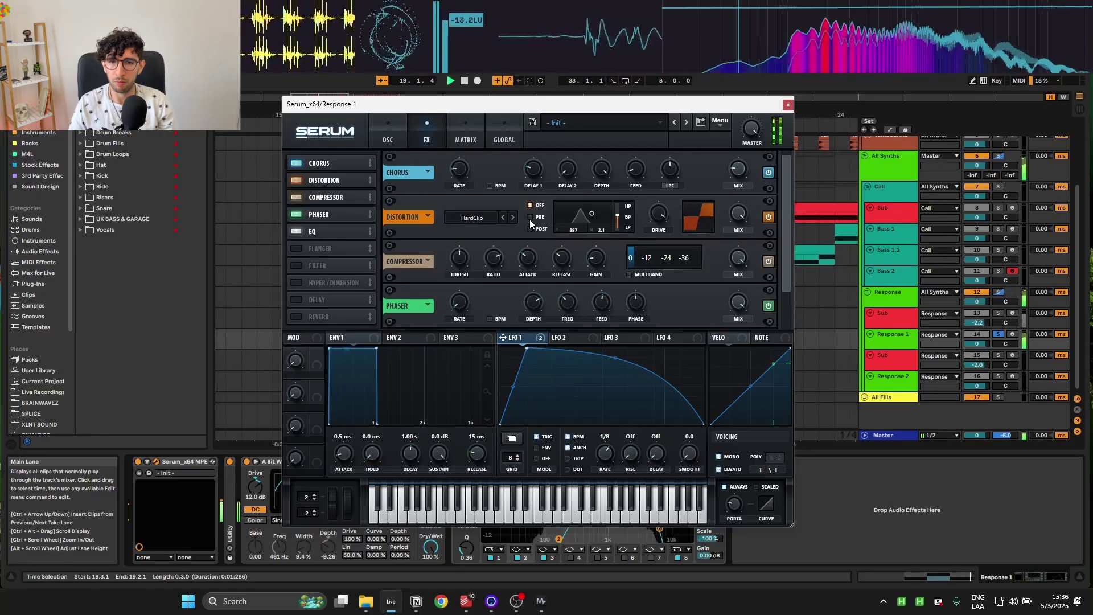
left_click(535, 228)
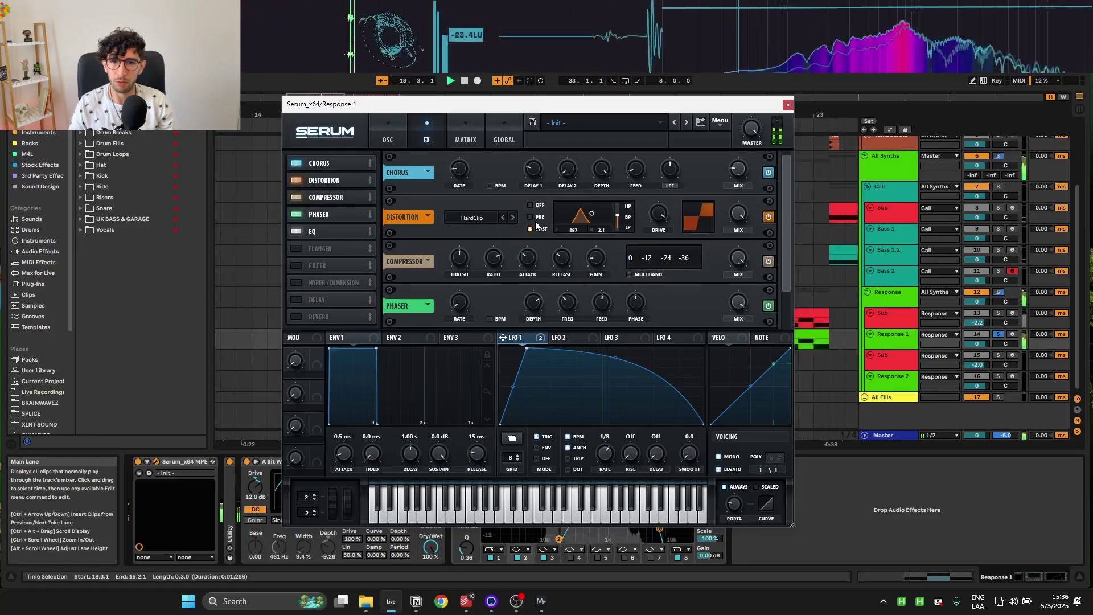
left_click(536, 221)
key("space")
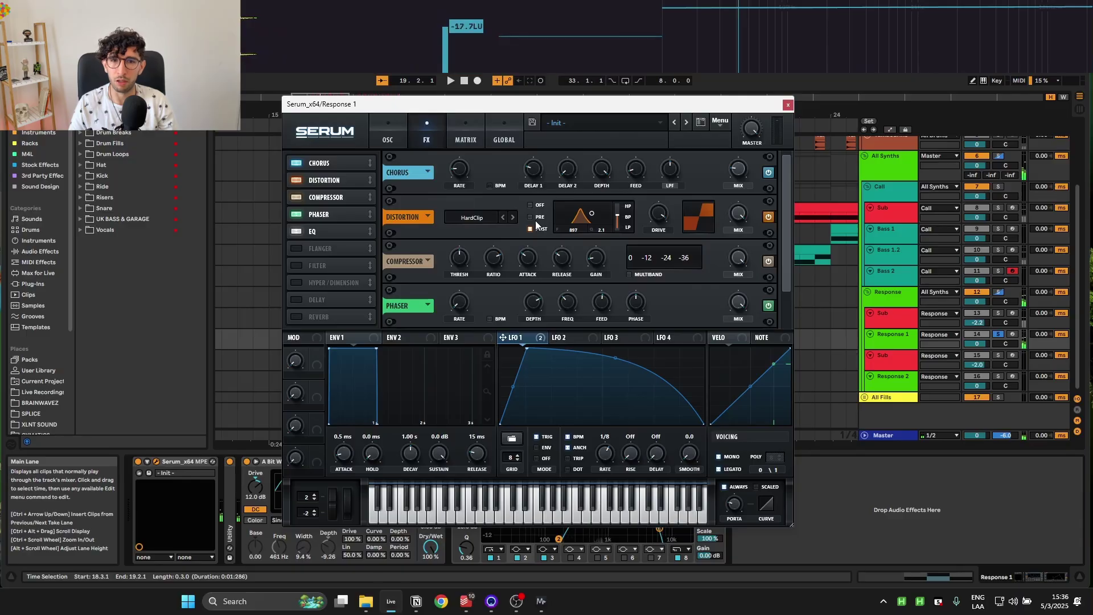
key("space")
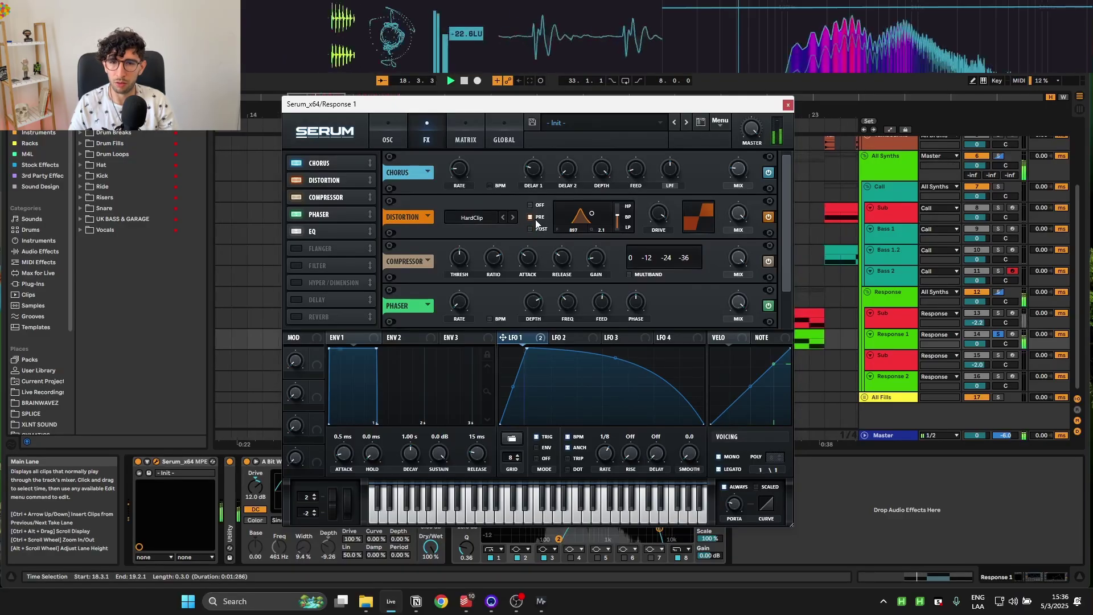
key("space")
- Bypass Serum's Phaser while playing Response 1, and switch it back on to compare the sound
left_click_drag(787, 258, 783, 285)
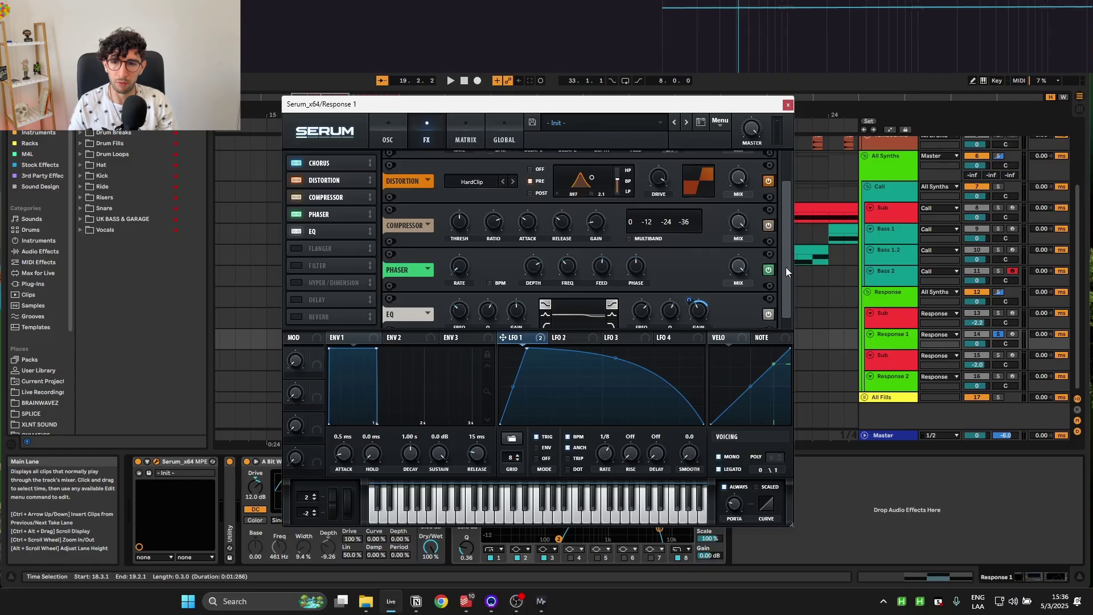
scroll(785, 271, "up", 1)
left_click(768, 273)
key("space")
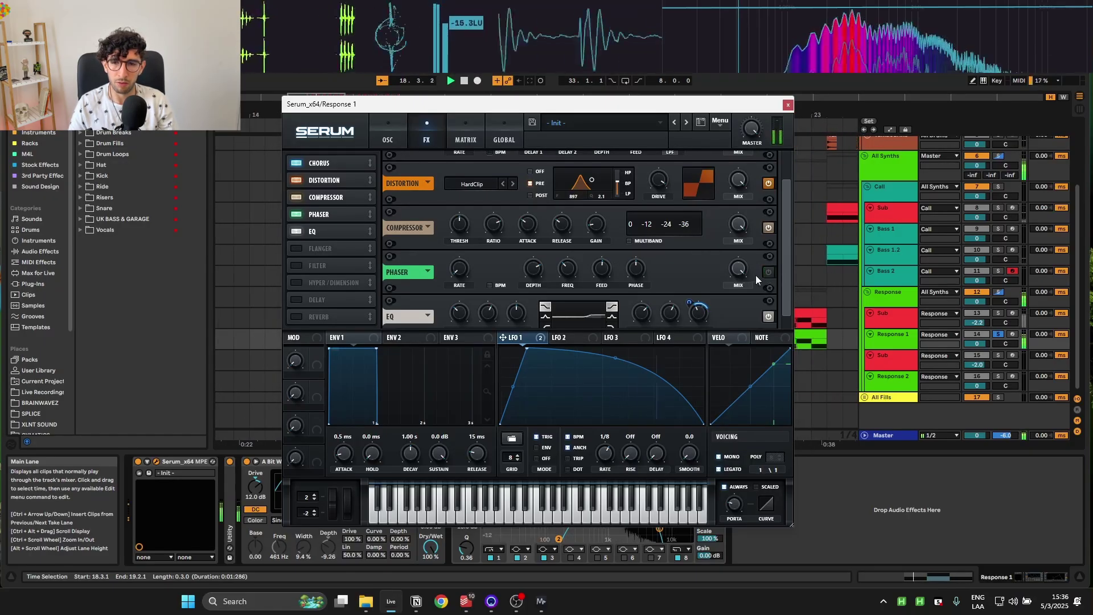
left_click(763, 274)
key("space")
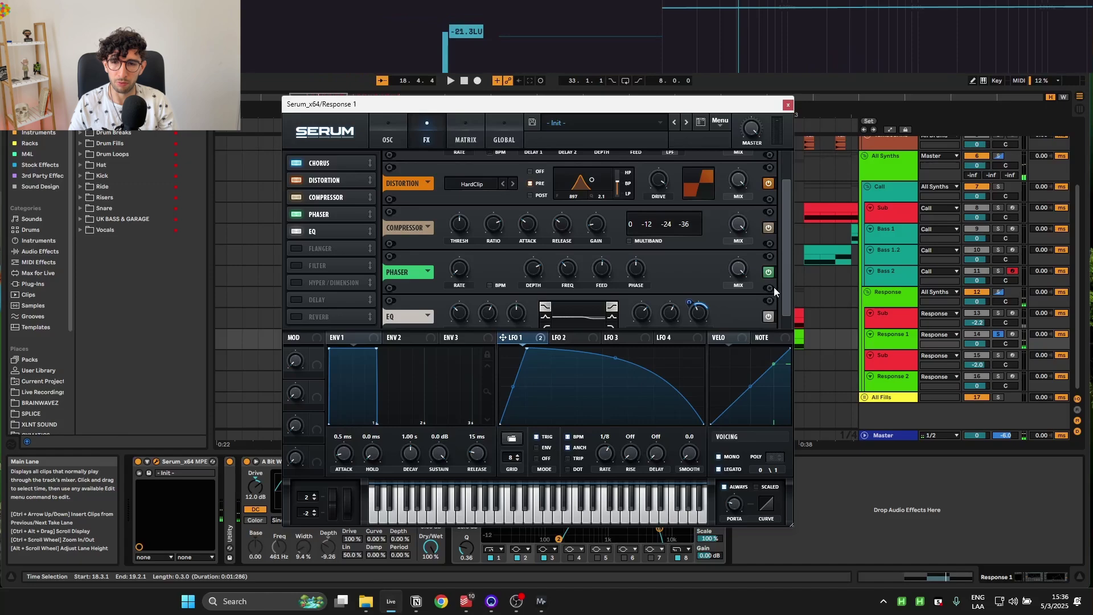
- Play Response 1 through the full Serum effects chain and close the Serum window
scroll(782, 300, "down", 1)
key("space")
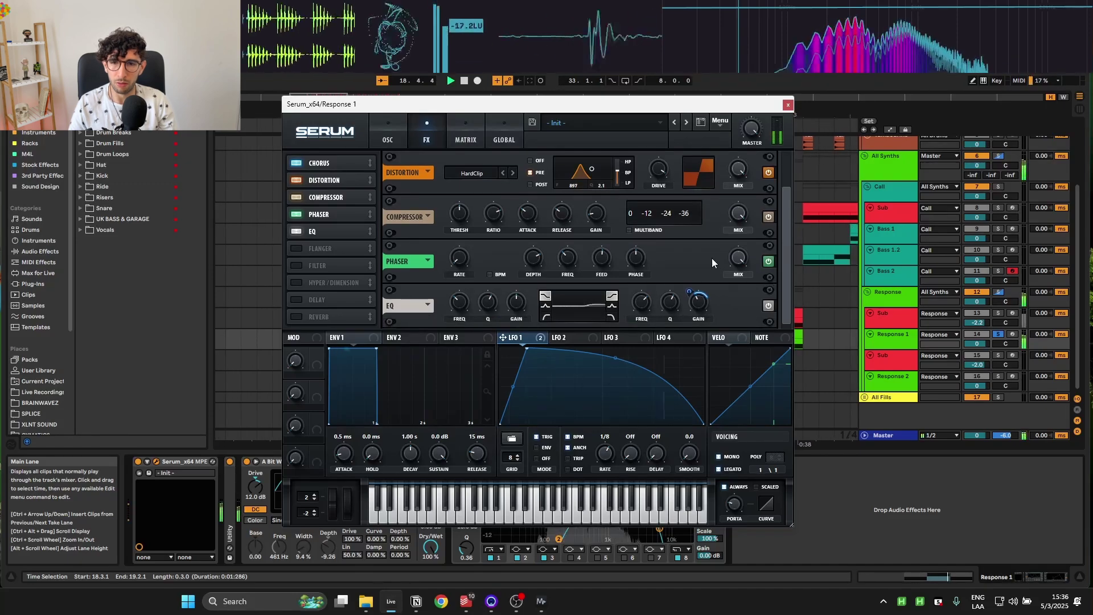
key("space")
left_click(788, 105)
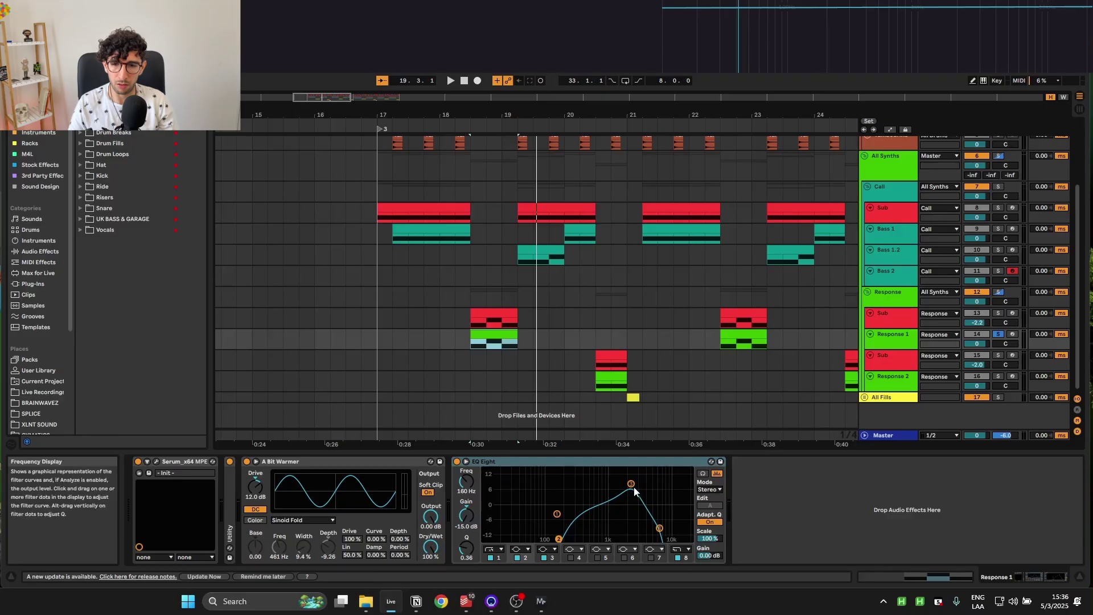
- Examine the low, mid-peak and high filter bands of Response 1's EQ Eight and play the clip through them
left_click(659, 528)
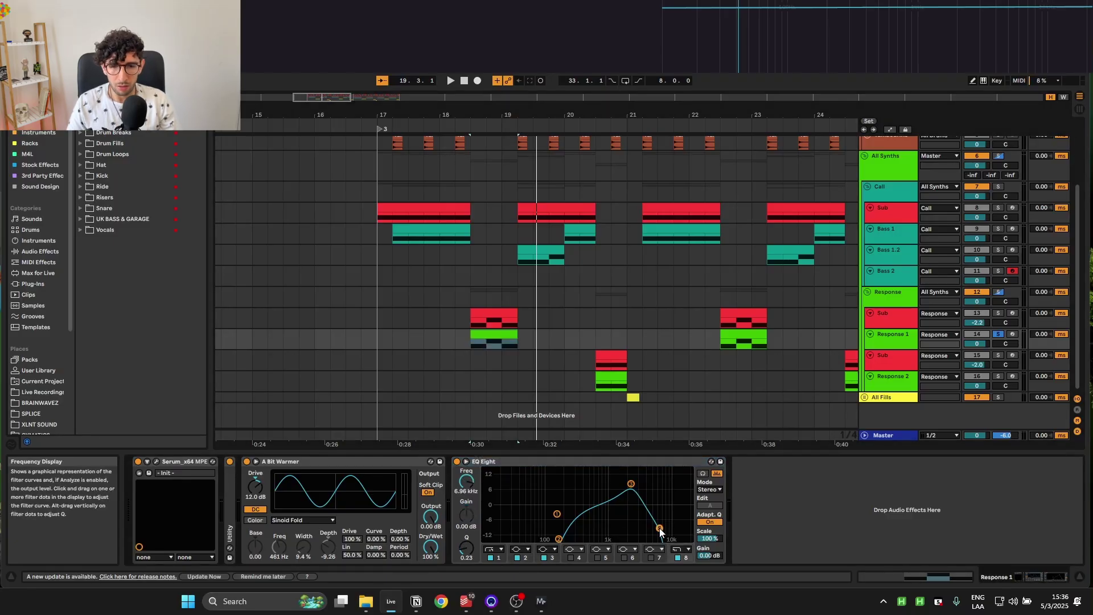
left_click(558, 538)
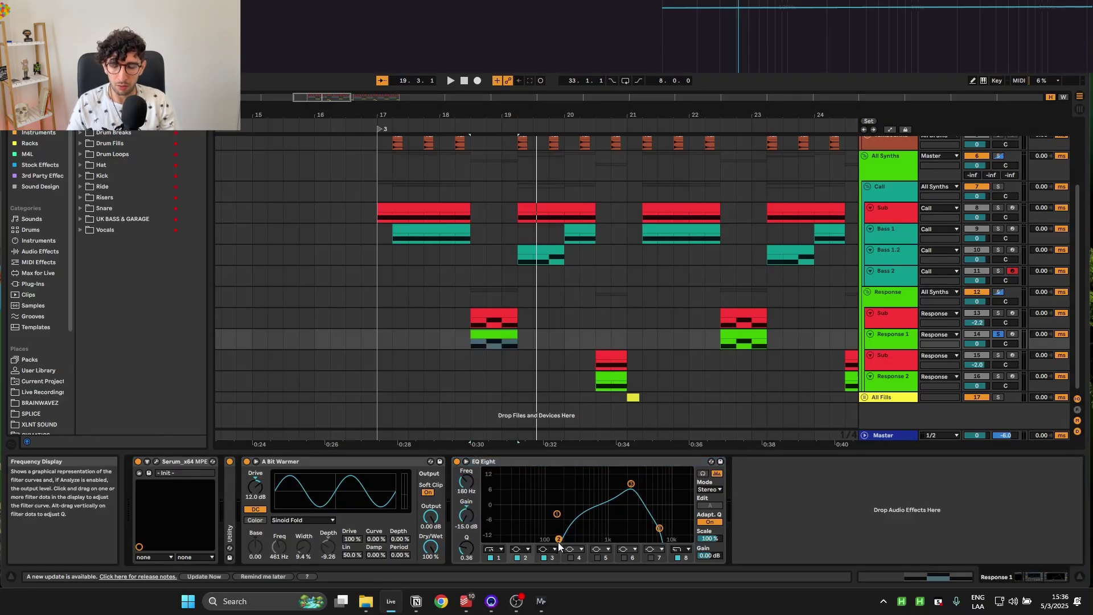
left_click(556, 513)
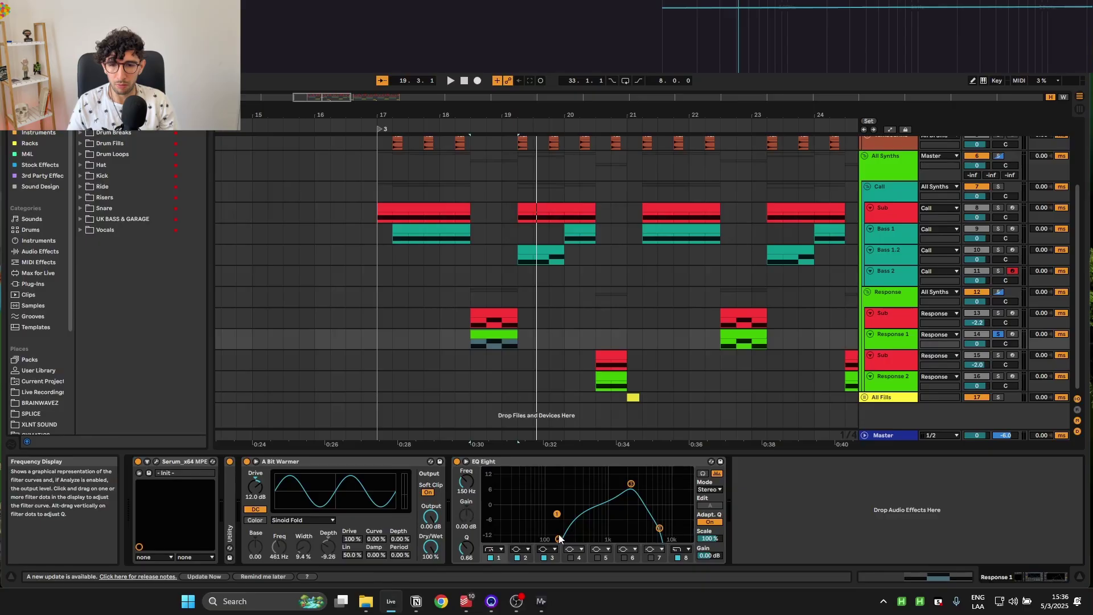
left_click(558, 537)
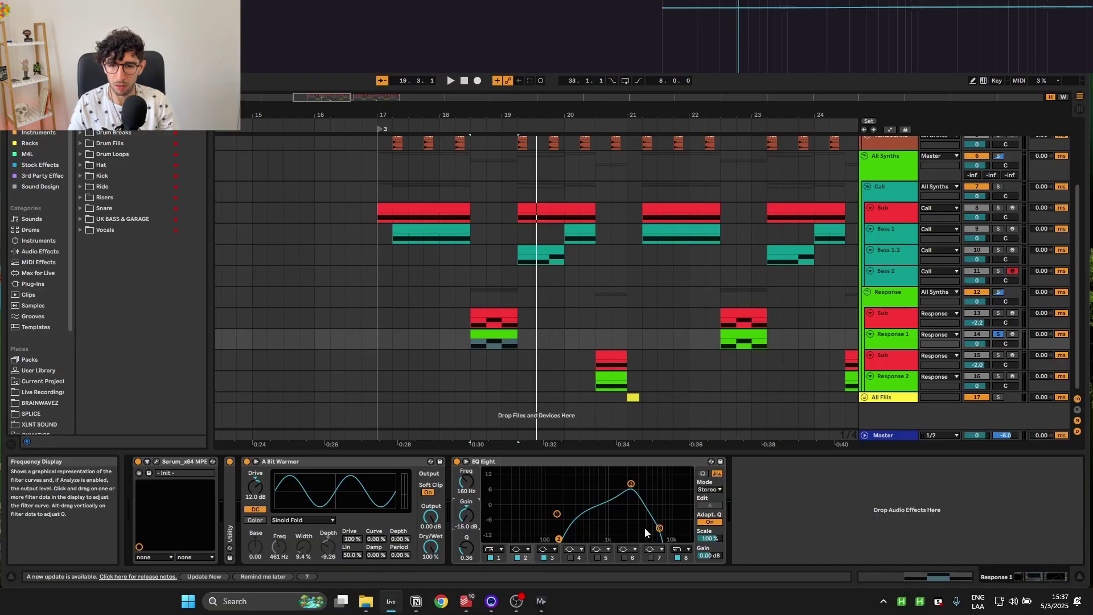
left_click(659, 528)
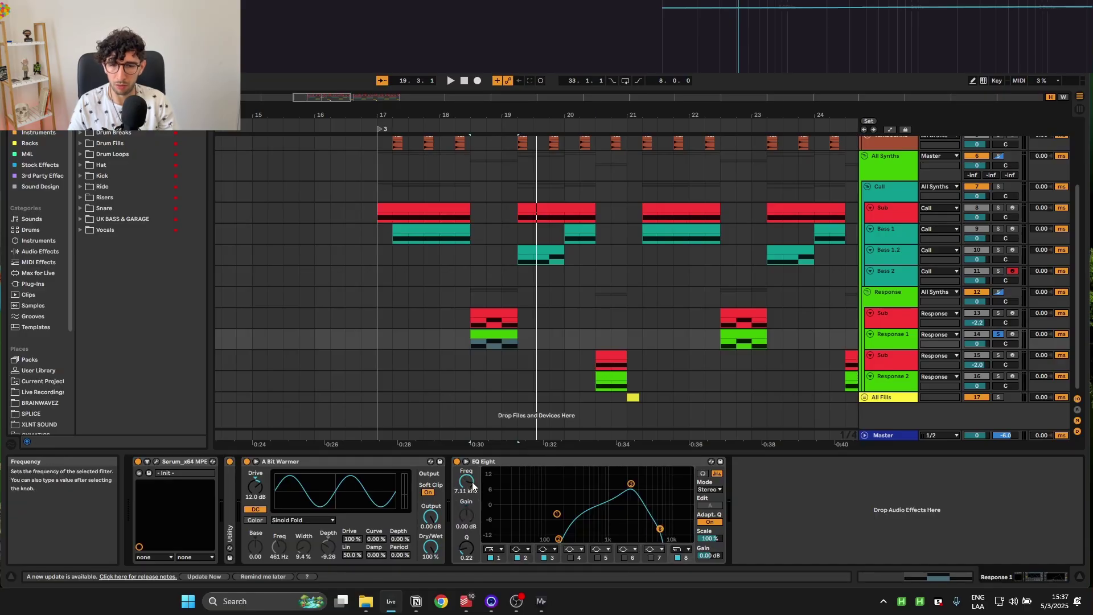
left_click(632, 485)
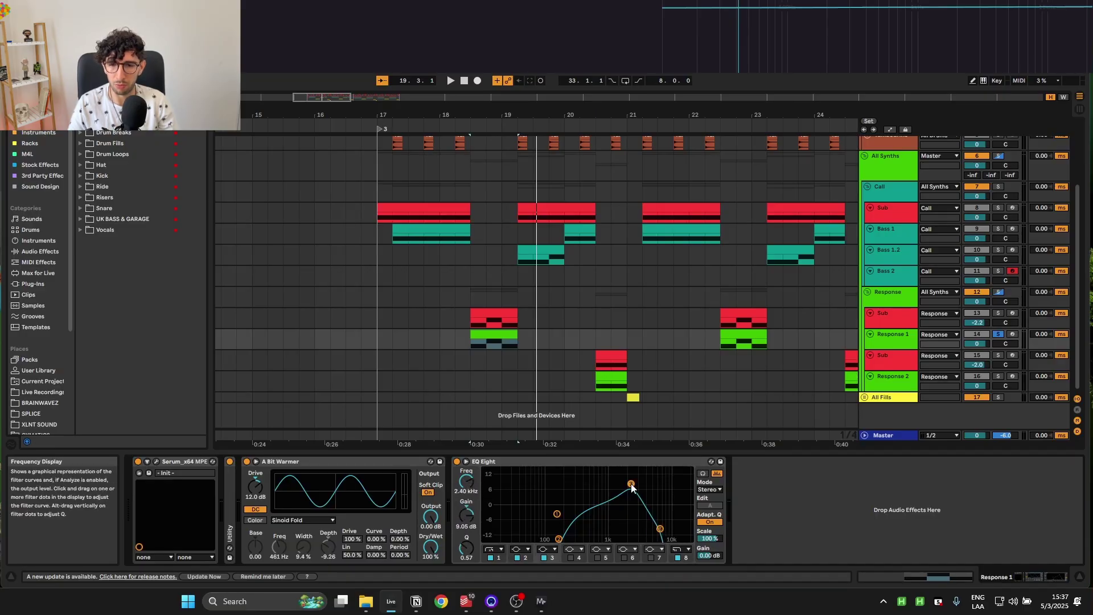
key("space")
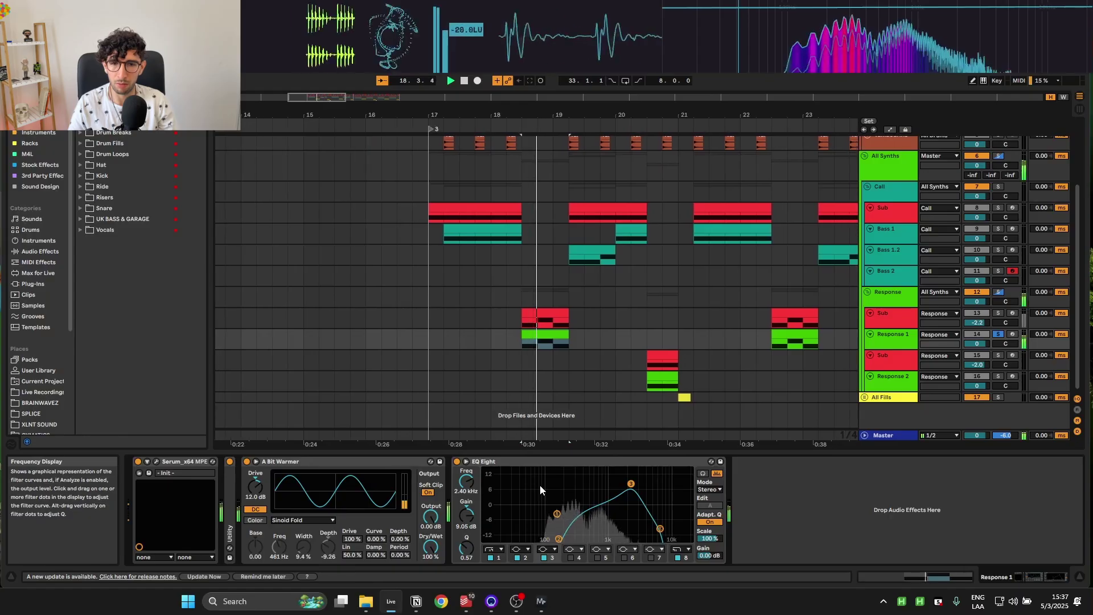
- Open Serum on the Sub track above Response 1 and view Oscillator A's wavetable in the table editor
left_click(499, 322)
key("space")
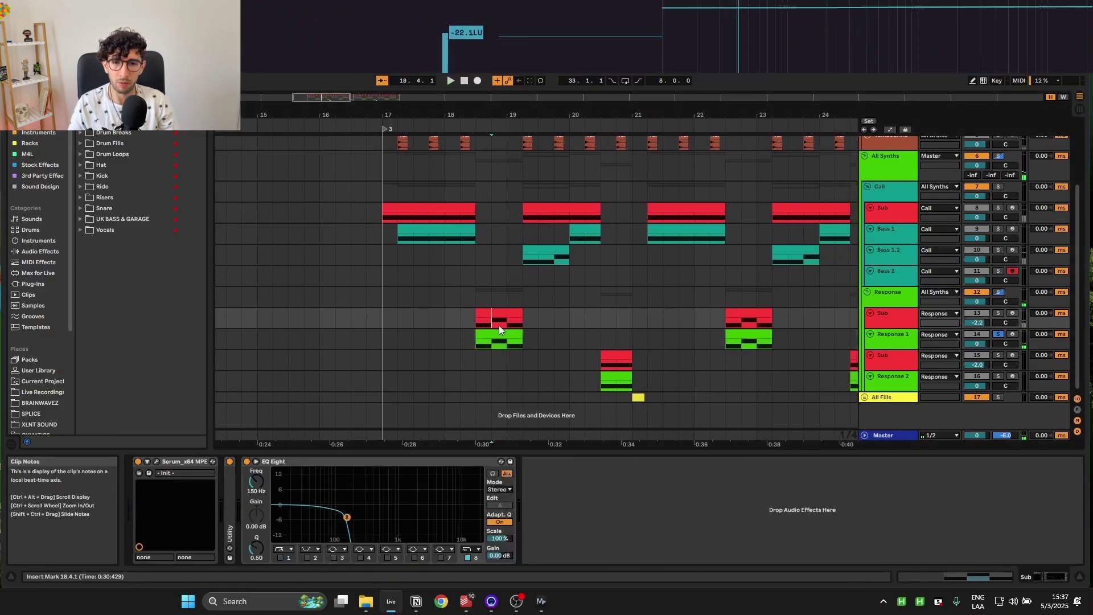
left_click(157, 460)
left_click(470, 224)
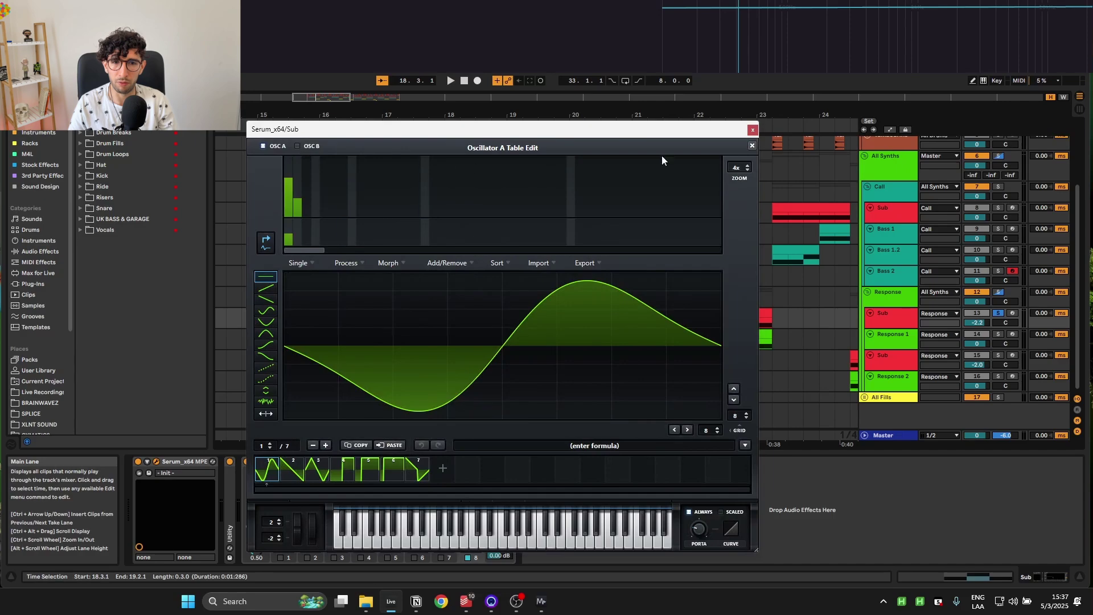
left_click(752, 146)
- Play the Sub while examining its LFO 1 filter cutoff modulation and SoftClip Distortion, and close Serum
left_click(477, 362)
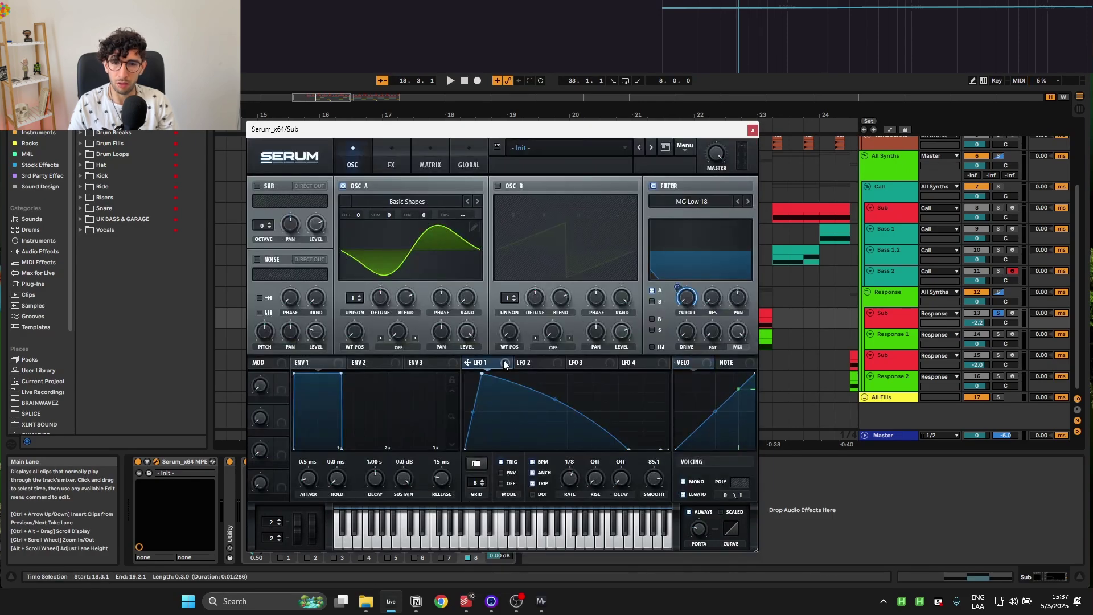
key("space")
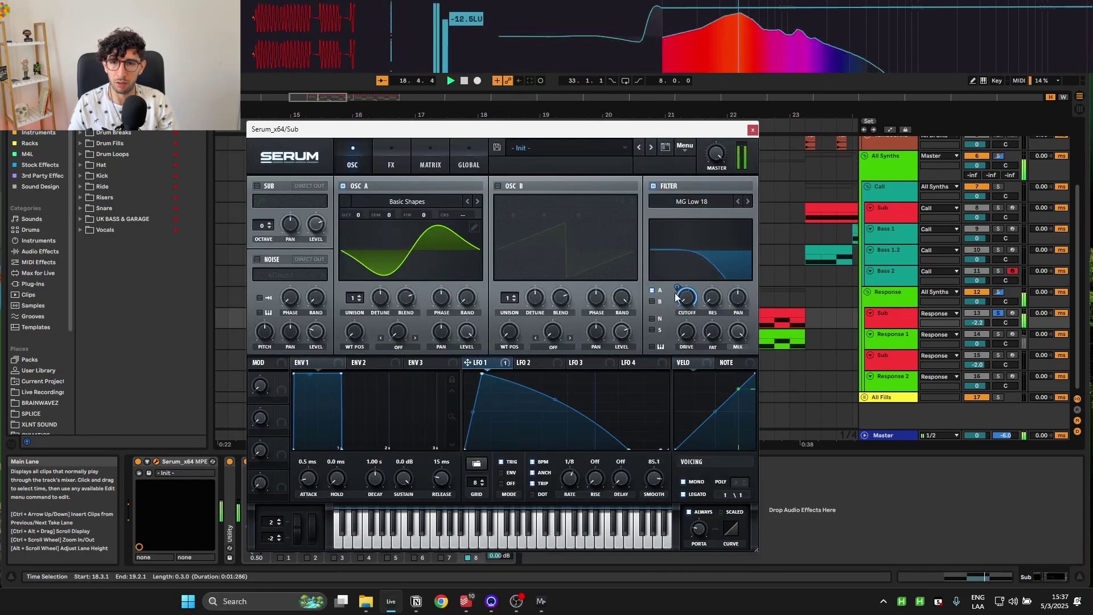
left_click(397, 154)
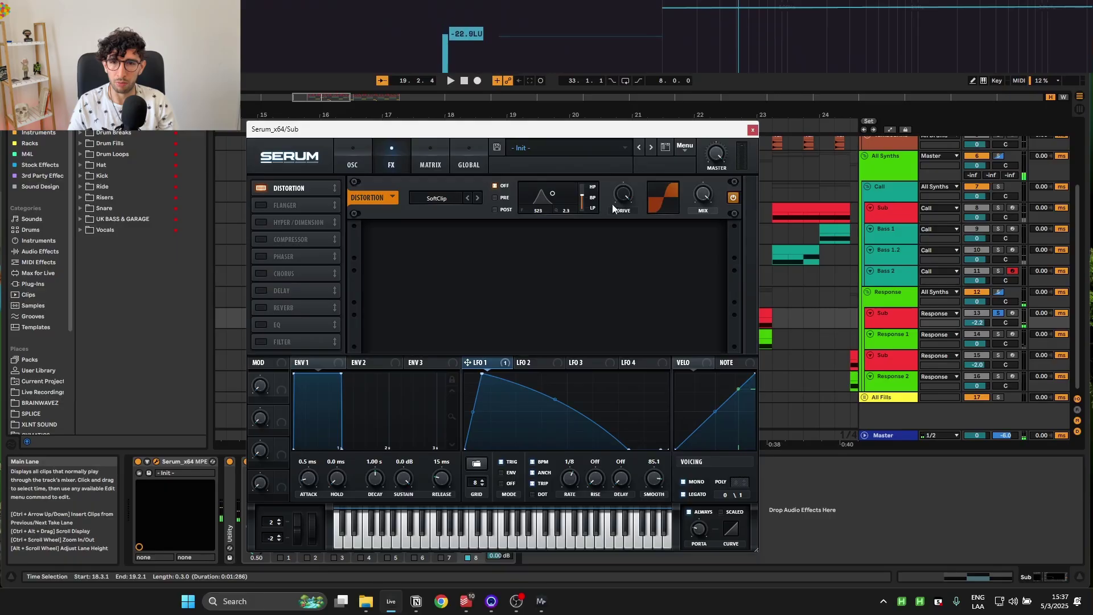
left_click(754, 130)
- Play the Response group from 18.2.1, and select and play the first Response 2 clip
left_click(466, 298)
key("space")
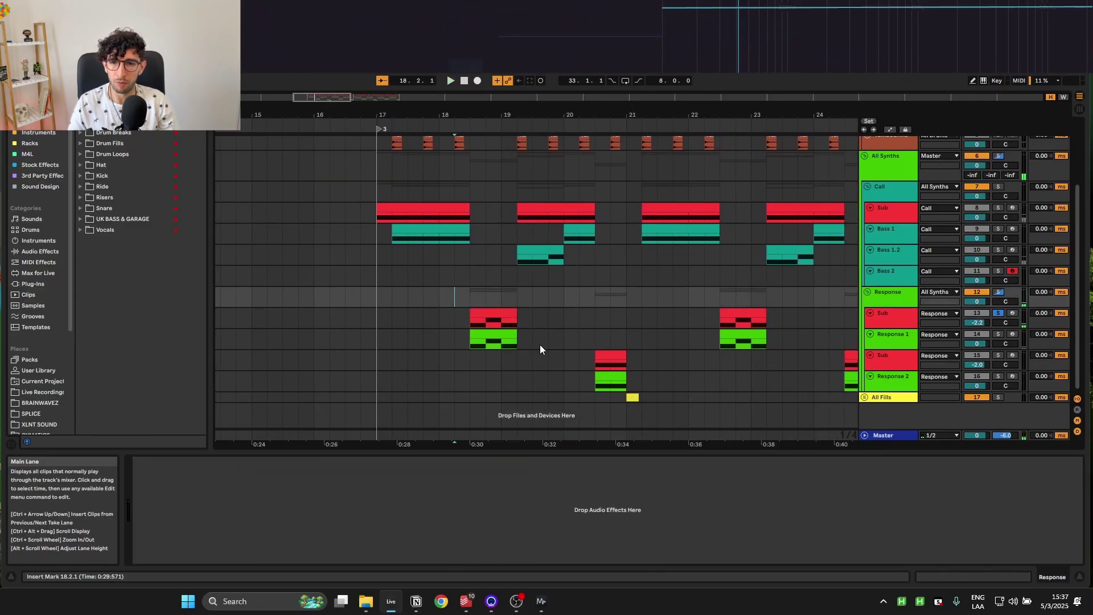
left_click(610, 379)
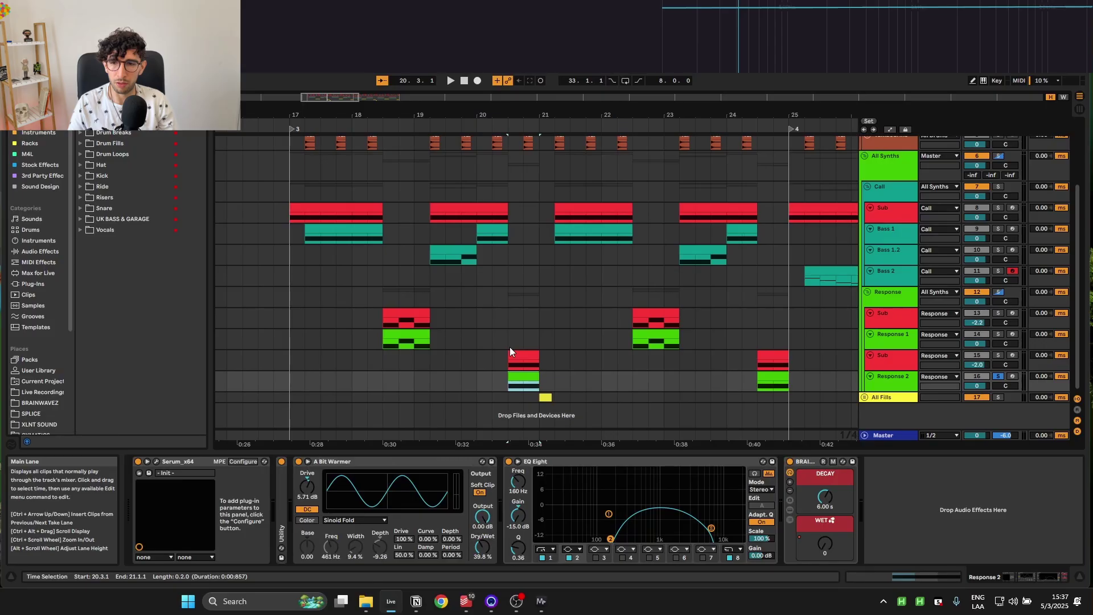
key("space")
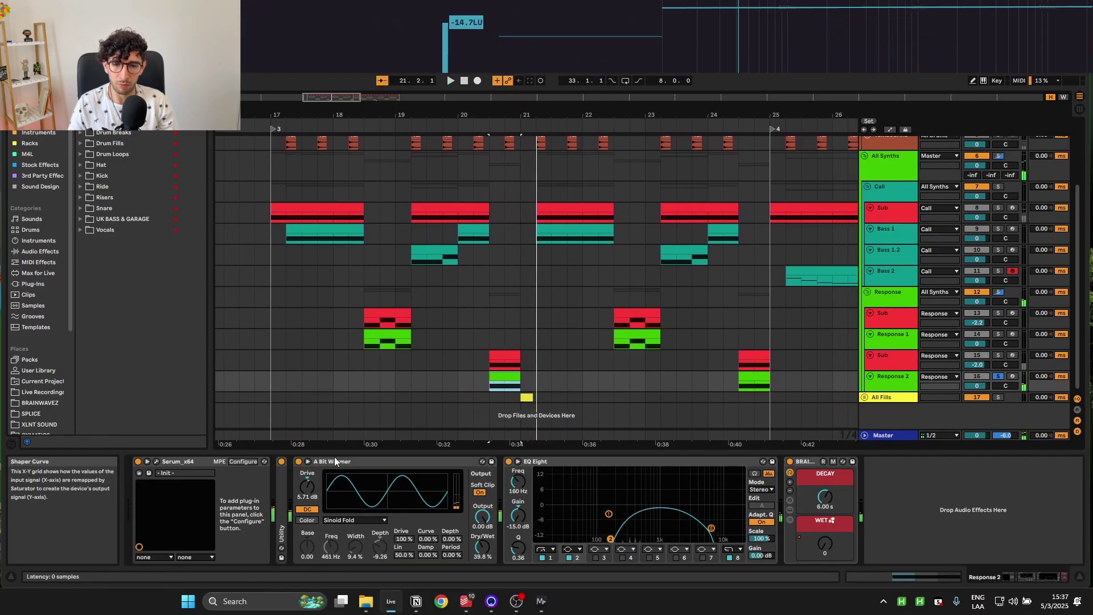
- Turn off the A Bit Warmer Saturator and EQ Eight on Response 2, and open its Serum window
left_click(331, 464)
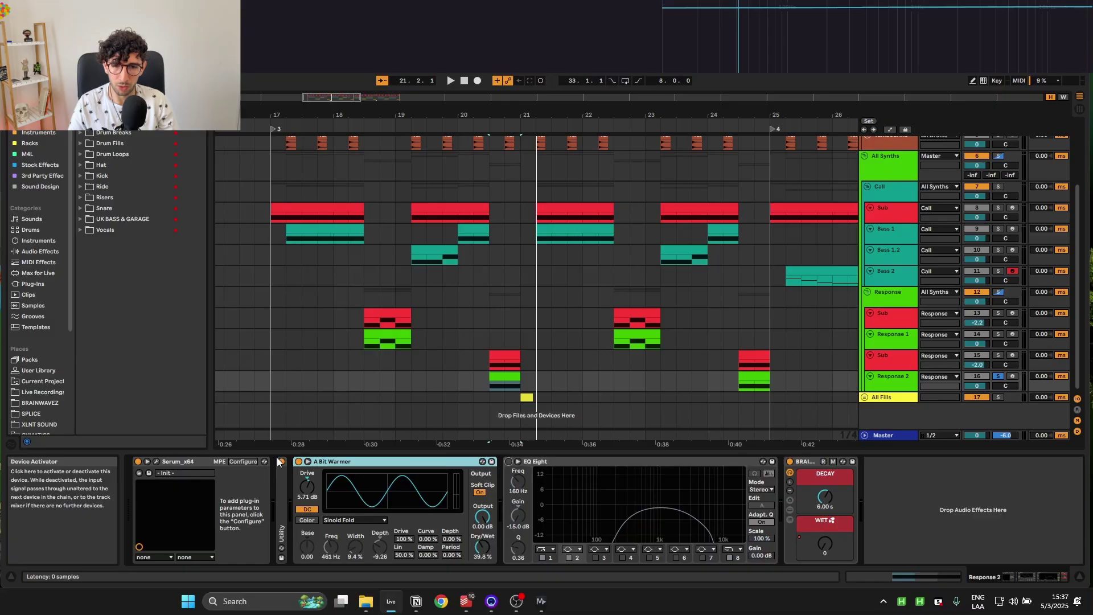
left_click(157, 461)
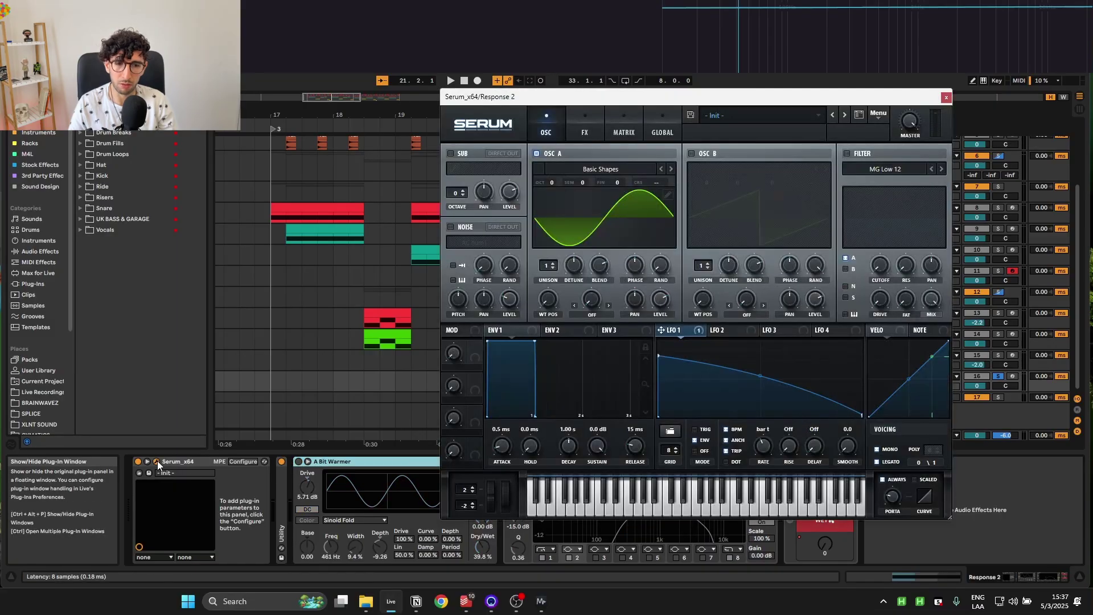
left_click_drag(652, 93, 481, 143)
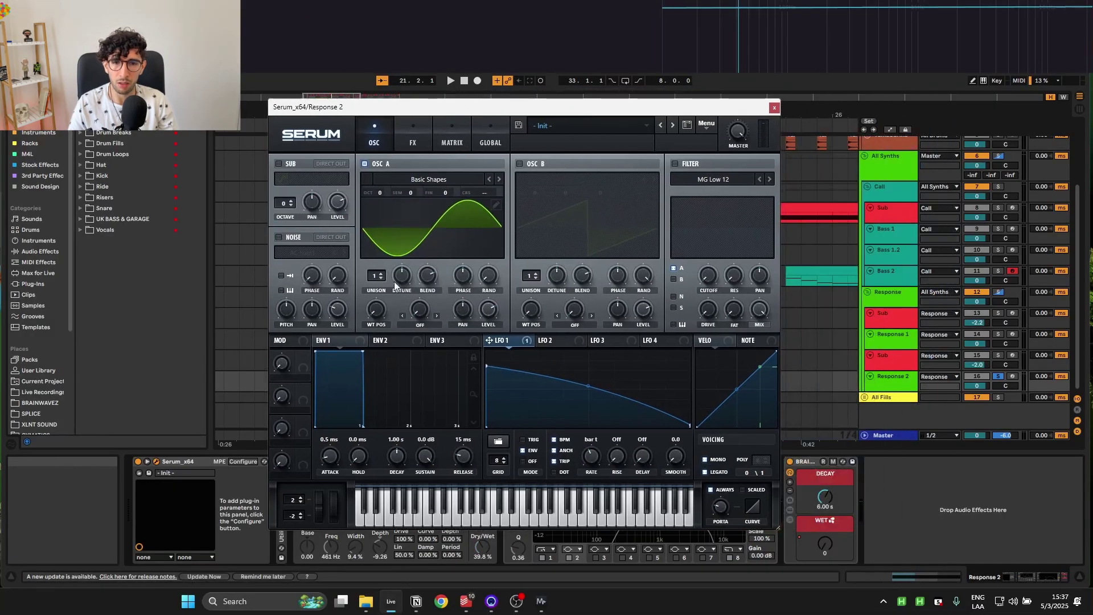
- Disable the Filter, Phaser, Compressor and Distortion effects in Response 2's Serum
left_click(414, 136)
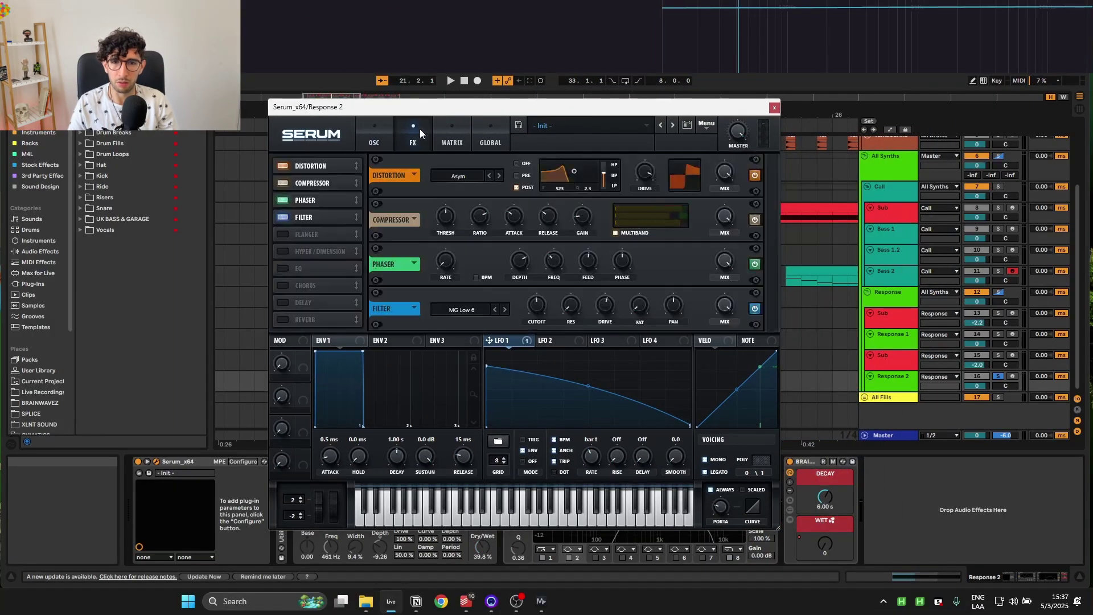
left_click(282, 217)
left_click(282, 200)
left_click(282, 183)
left_click(283, 166)
- Play the dry Response 2 patch and examine LFO 1's shape and its master tune routing in the modulation matrix
left_click(380, 140)
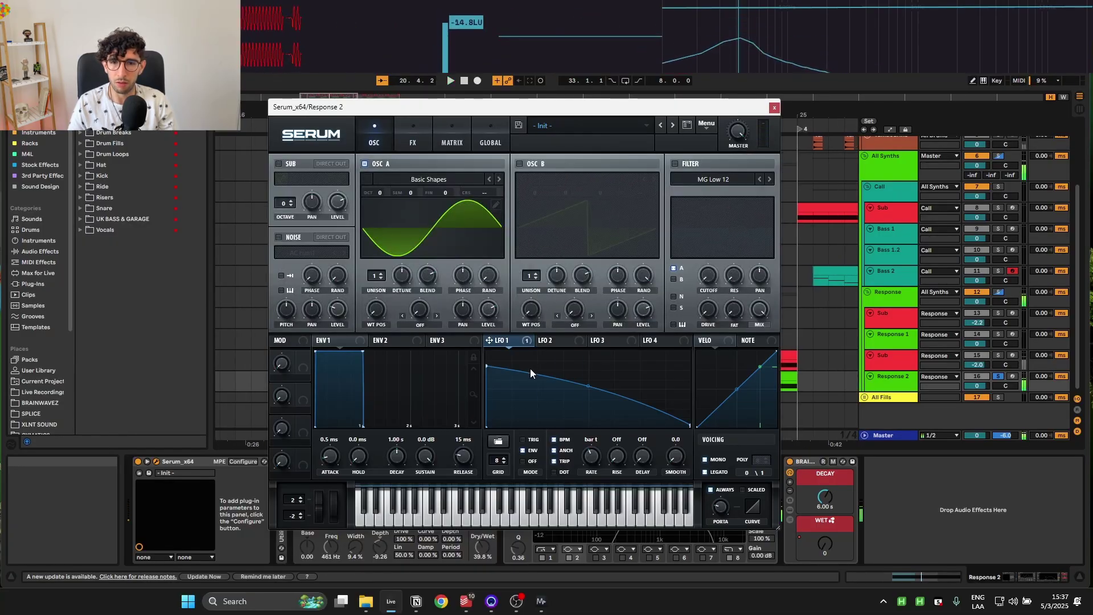
right_click(516, 340)
left_click(436, 135)
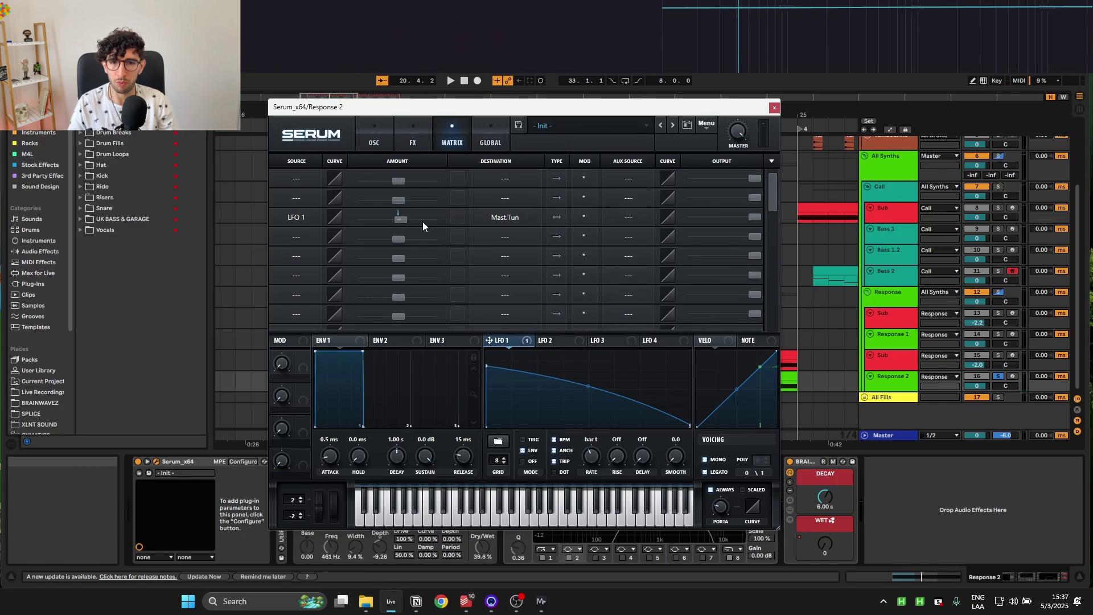
left_click(376, 140)
- Enable the Asym Distortion in Response 2's Serum and play the clip to hear it
left_click(413, 142)
left_click(283, 167)
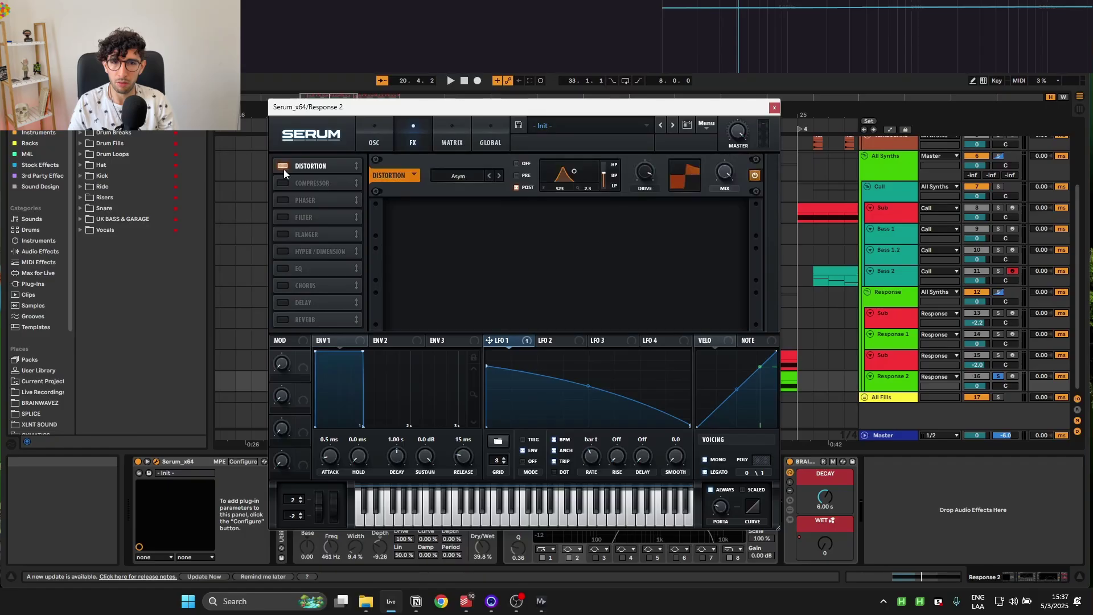
key("space")
key("space")
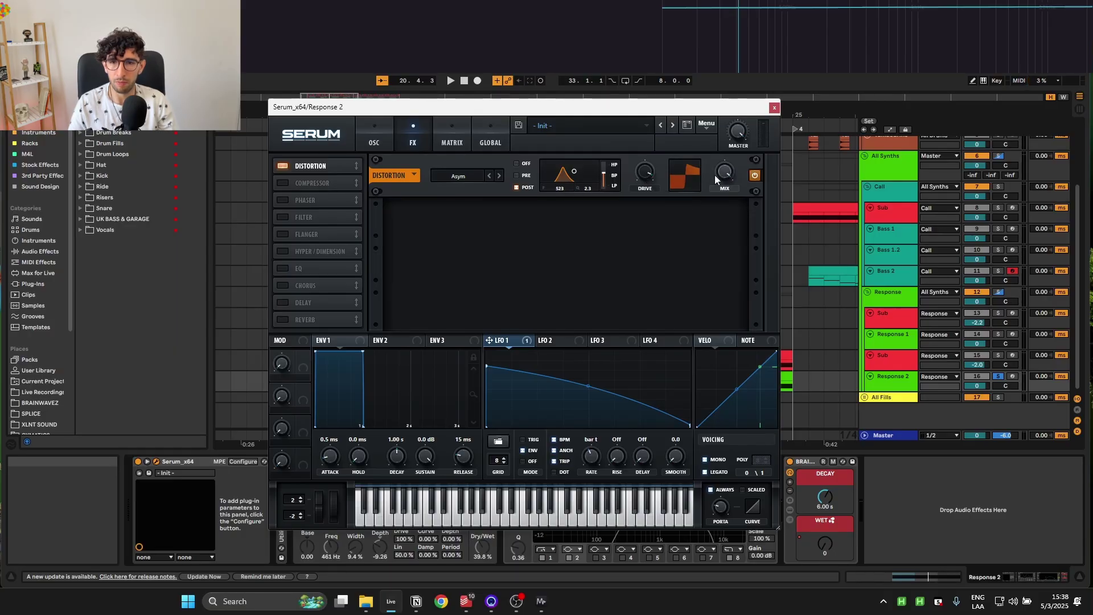
- Enable the Compressor, Phaser and MG Low 6 Filter in Response 2's Serum and play the clip
left_click(288, 185)
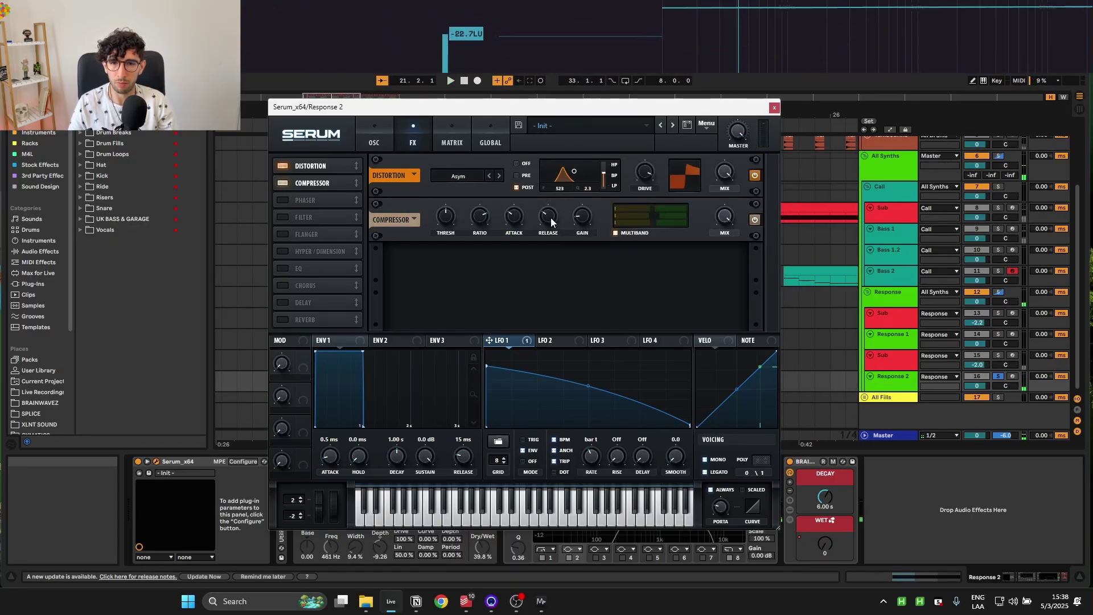
left_click(281, 200)
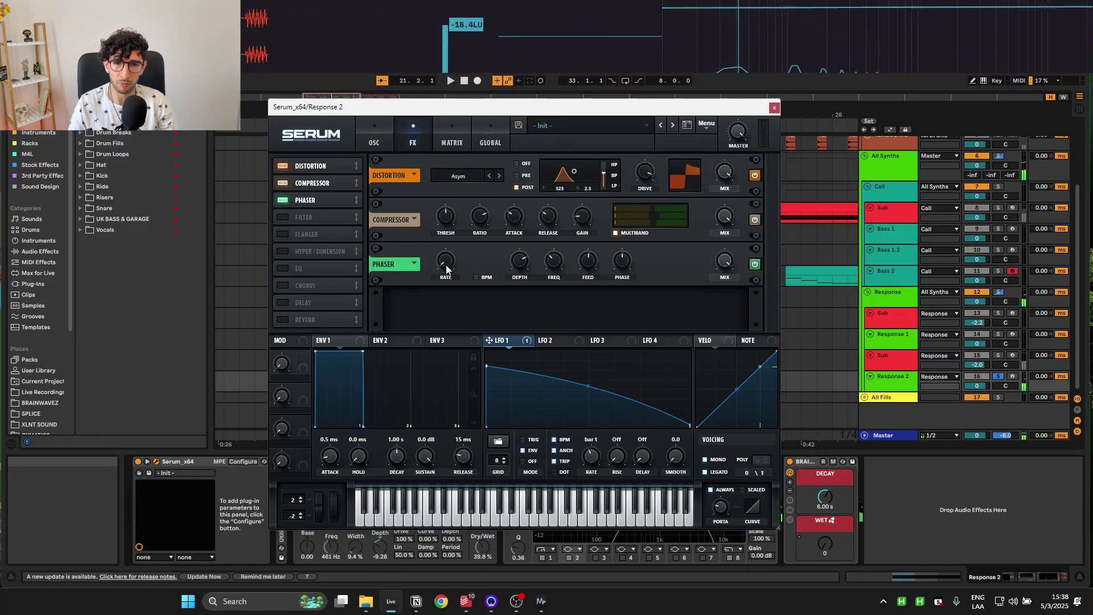
left_click(281, 217)
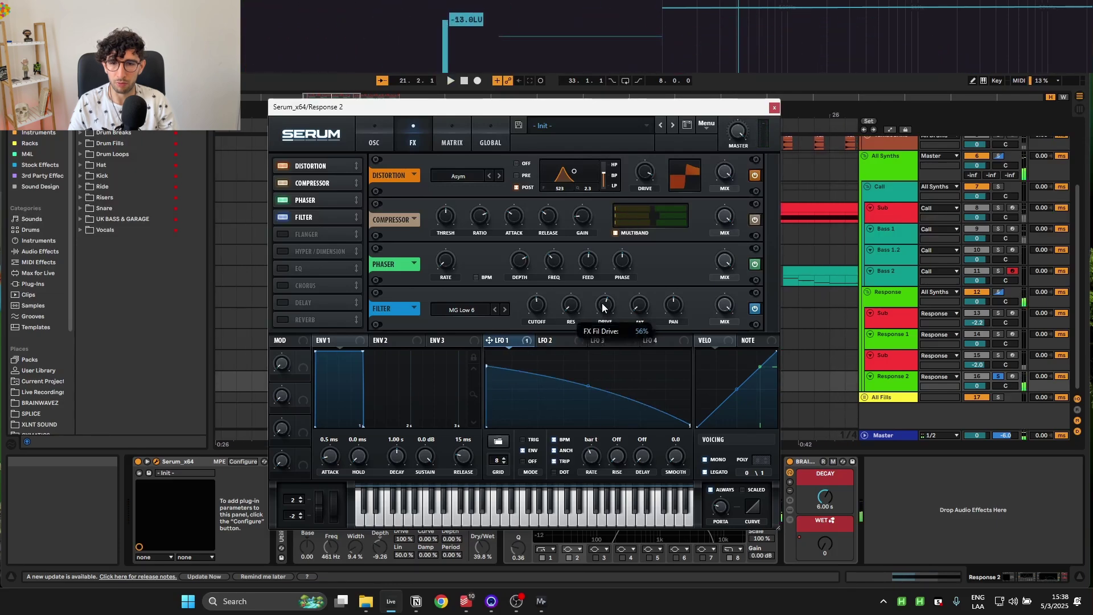
key("space")
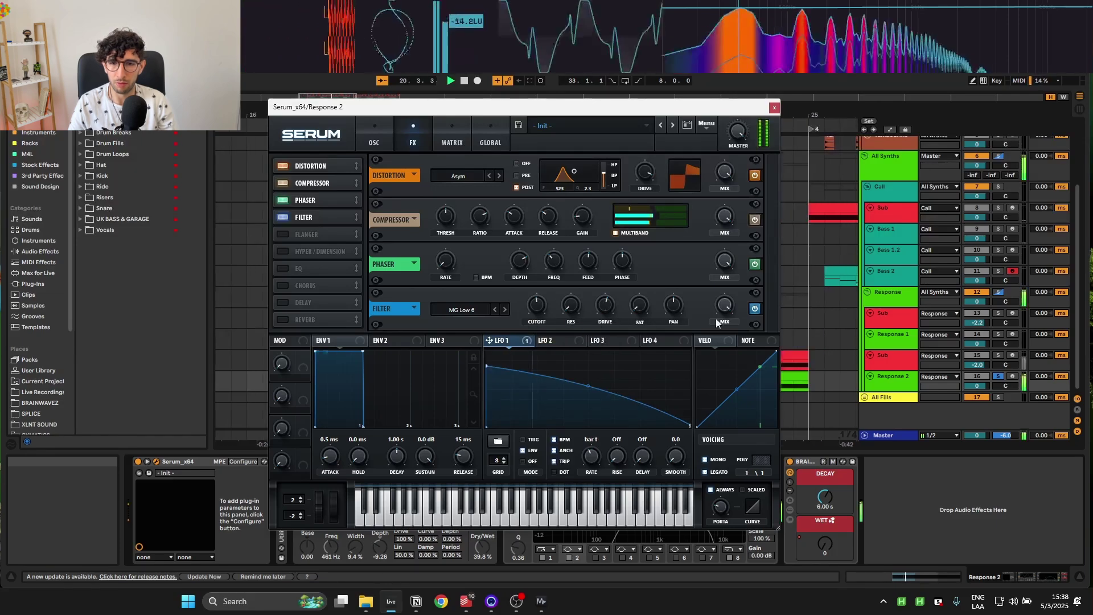
key("space")
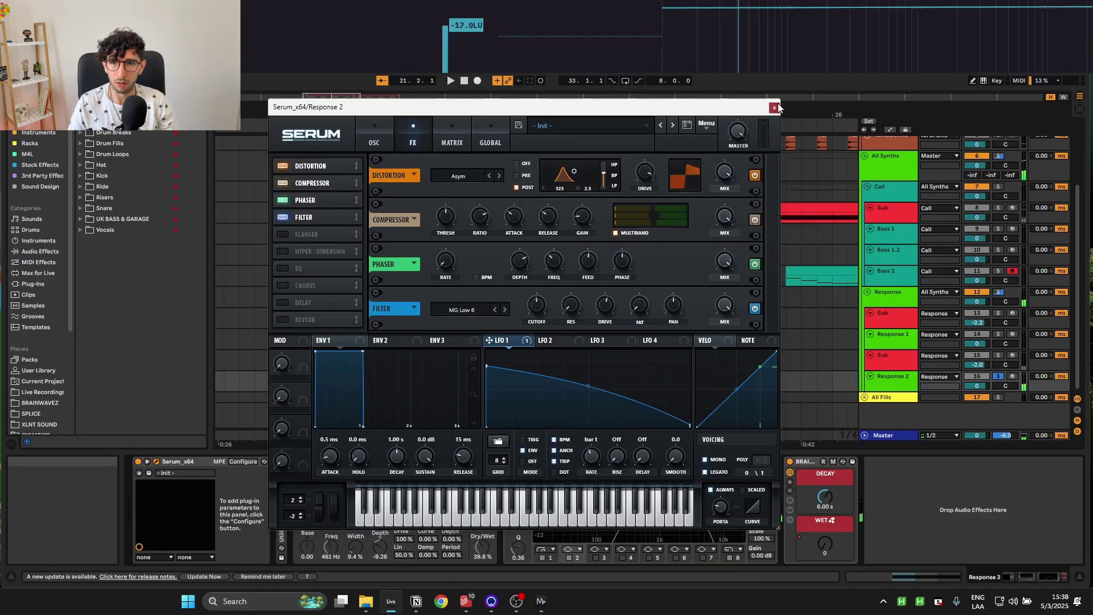
- Hide the Serum window, turn Response 2's A Bit Warmer Saturator and EQ Eight back on, and play the clip
key("ctrl+alt+p")
left_click(299, 461)
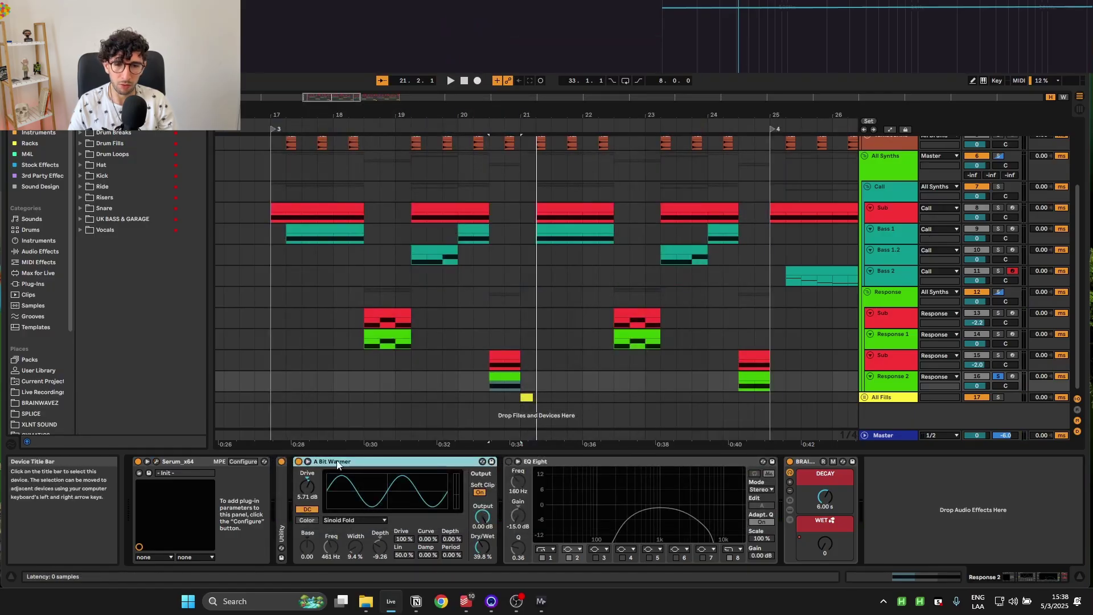
key("space")
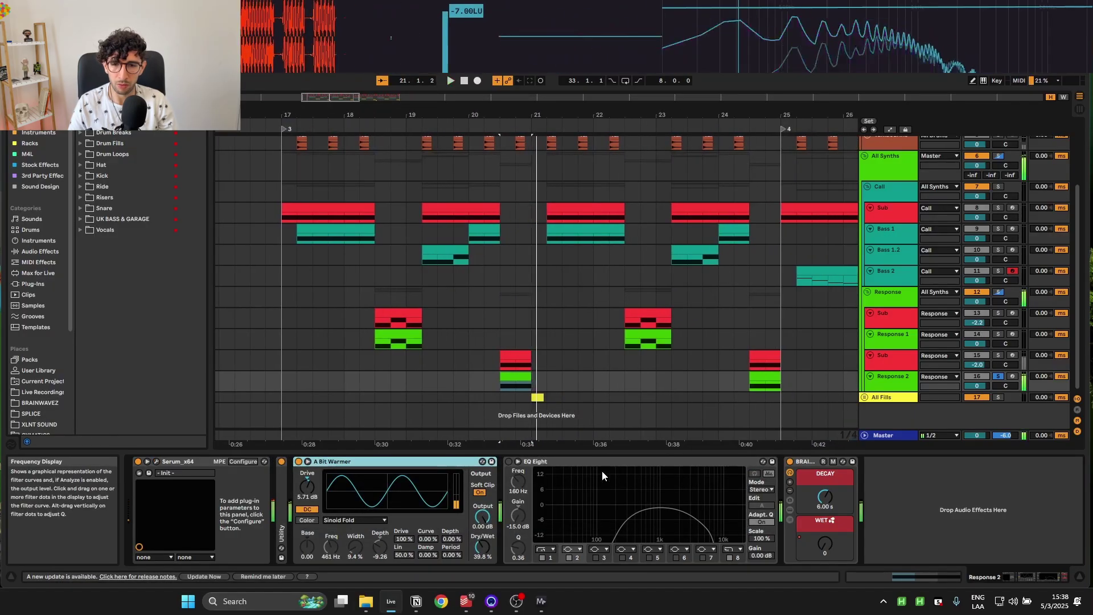
left_click(507, 463)
left_click(508, 461)
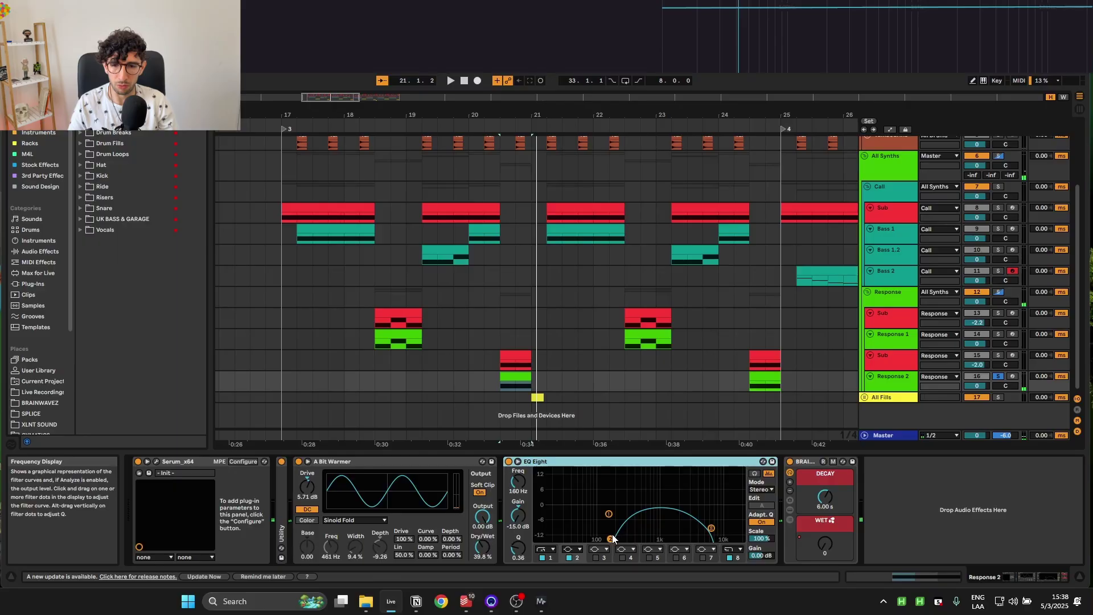
key("space")
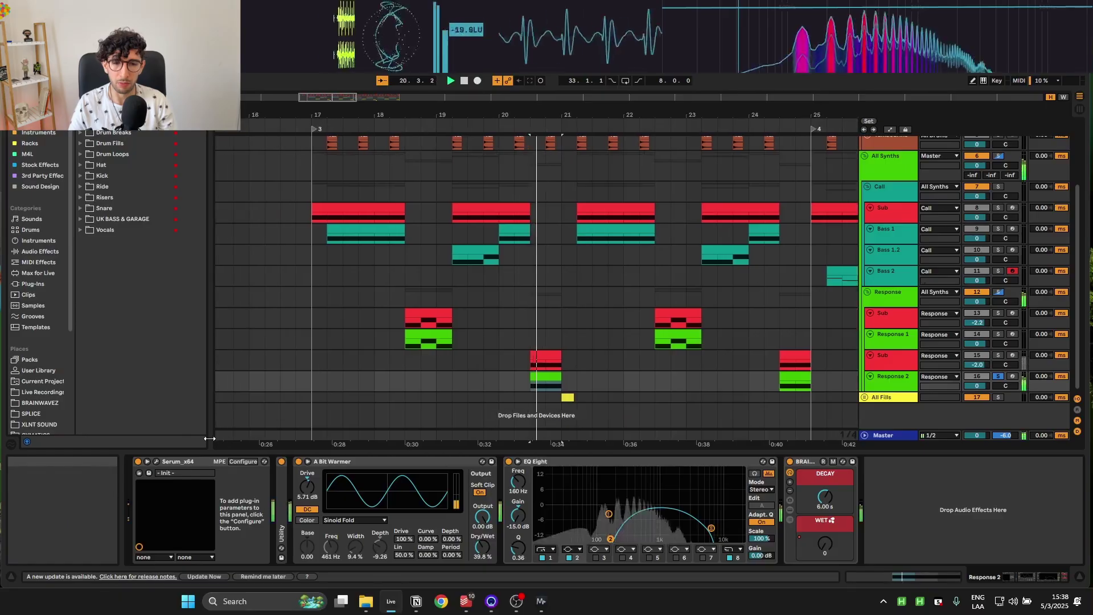
- Reopen Response 2's Serum effects and switch the Distortion's filter to Off and back to Post to compare the sound
left_click(156, 462)
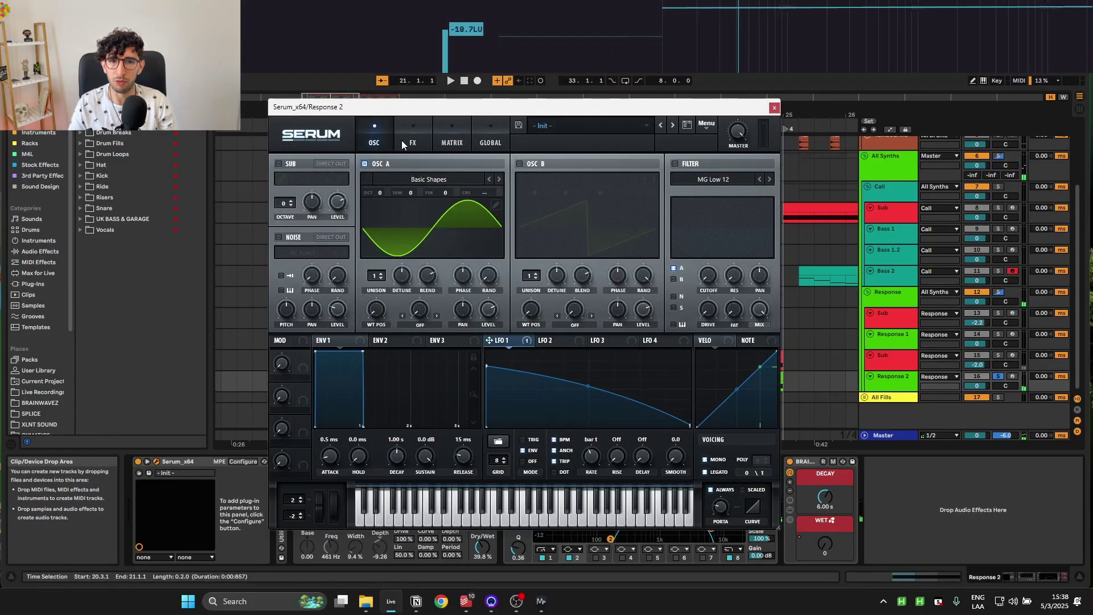
left_click(426, 147)
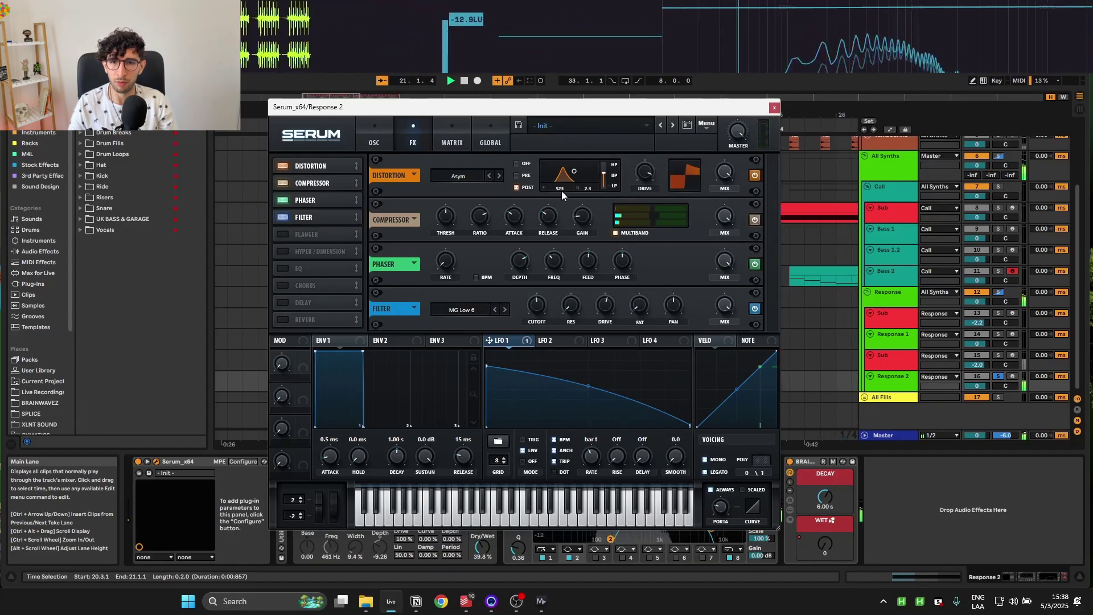
left_click(522, 175)
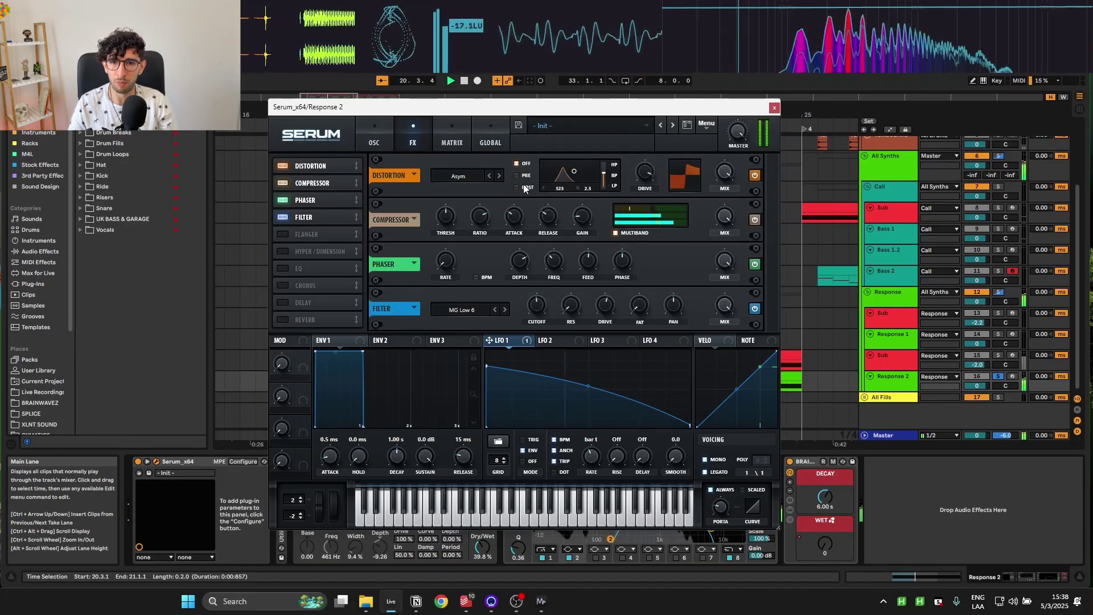
left_click(524, 187)
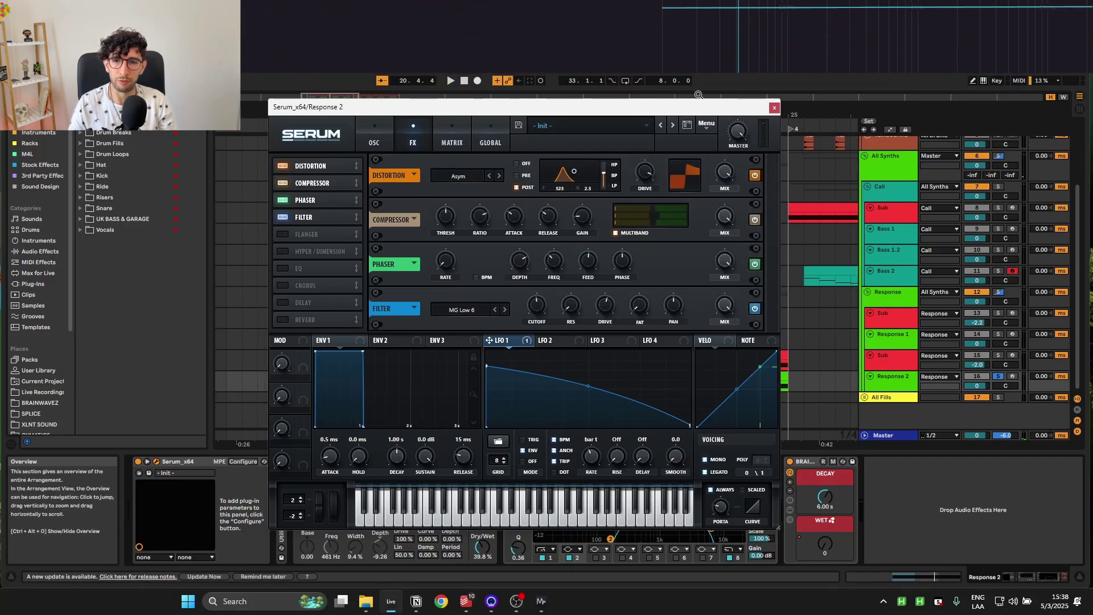
- Hide the Serum window and play Response 2 alone, followed by the soloed Response group from 20.3.1
key("ctrl+alt+p")
key("space")
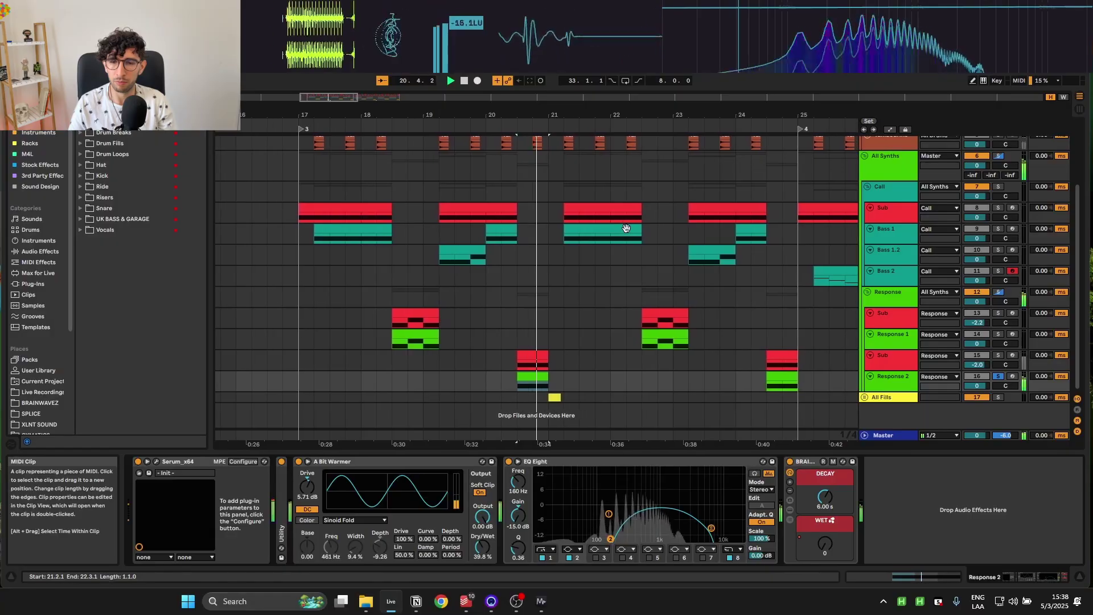
key("space")
left_click(487, 294)
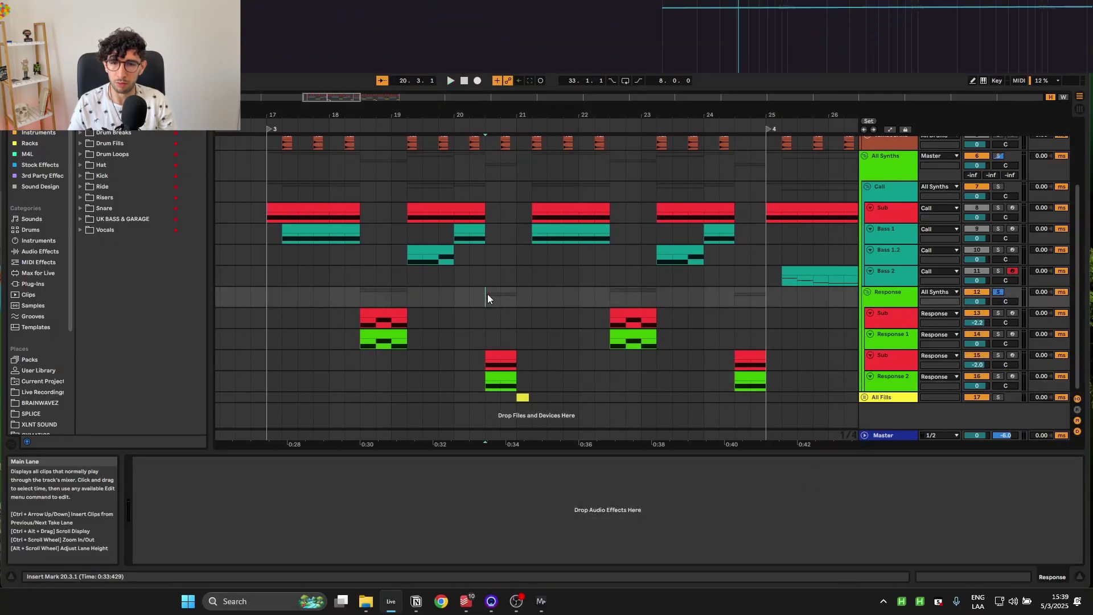
key("space")
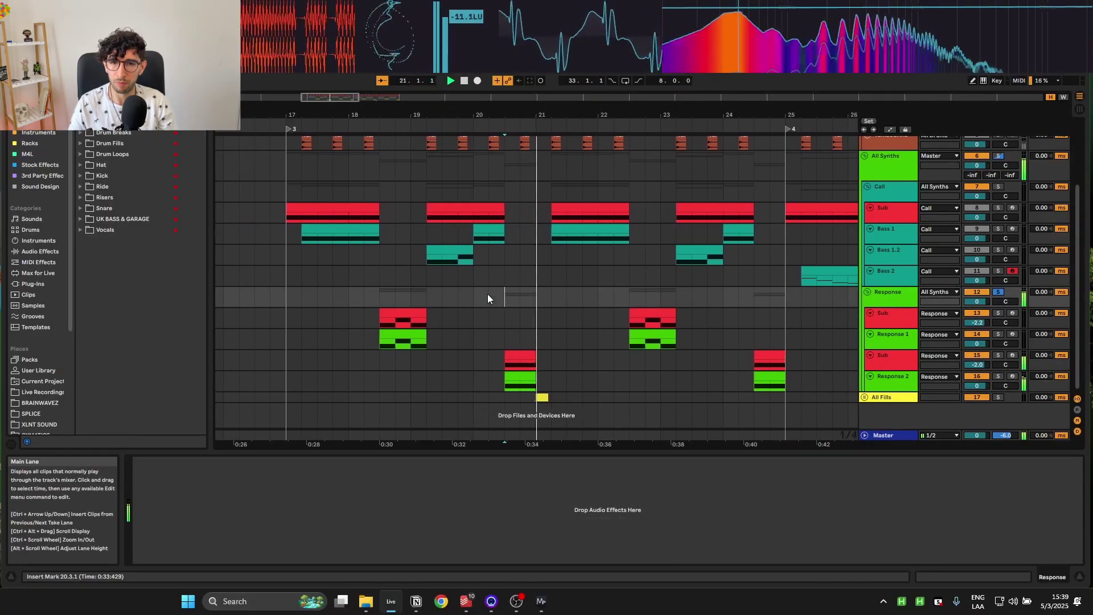
- Select the first Bass 2 clip, starting at 25.2.1, and play it soloed
scroll(487, 298, "down", 3, "ctrl")
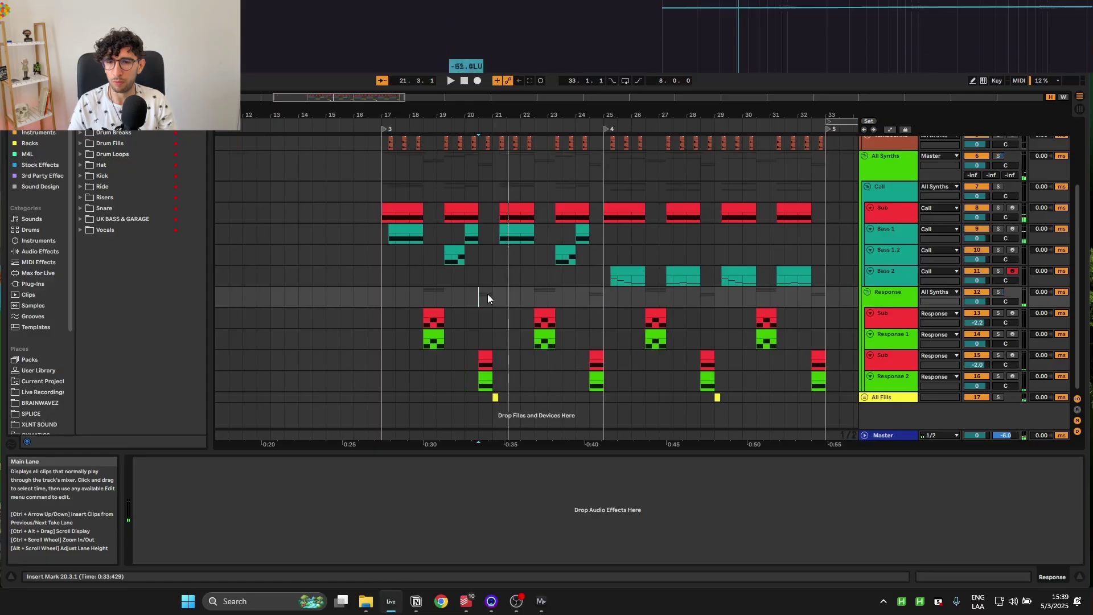
left_click(646, 297)
left_click(604, 268)
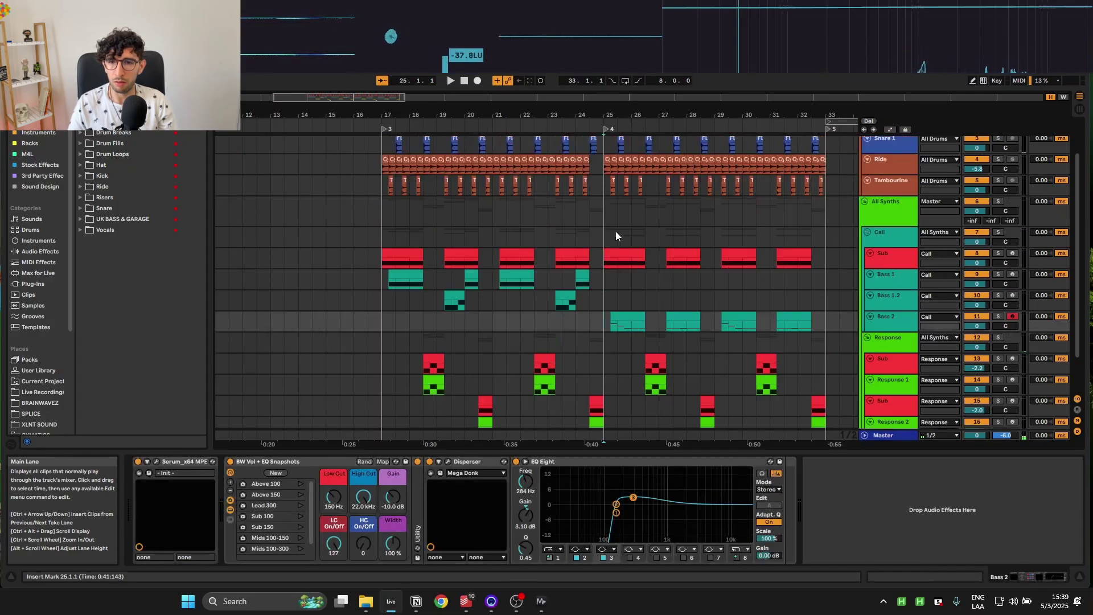
scroll(609, 244, "up", 5, "ctrl")
left_click(506, 288)
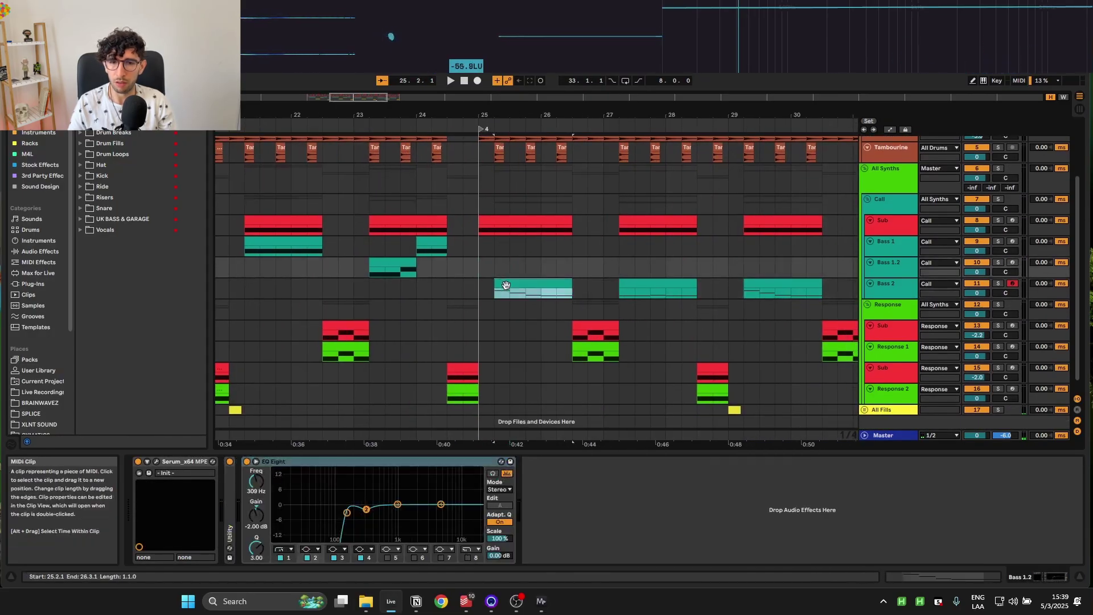
key("space")
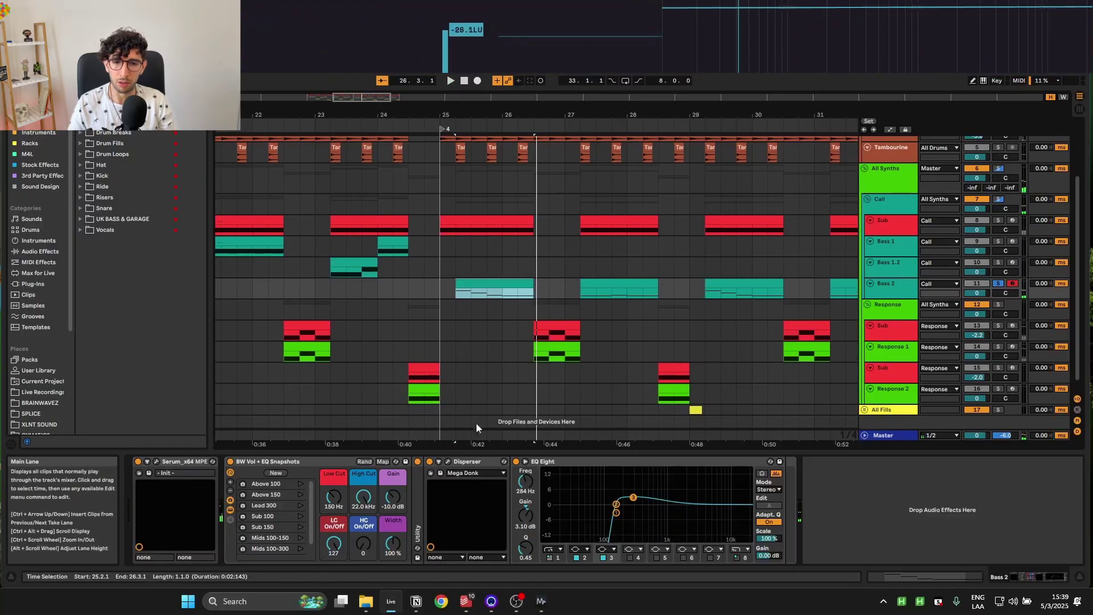
- Open Bass 2's Serum and check where Osc A's Basic_Cjw wavetable sits among the Analog wavetables
left_click(156, 461)
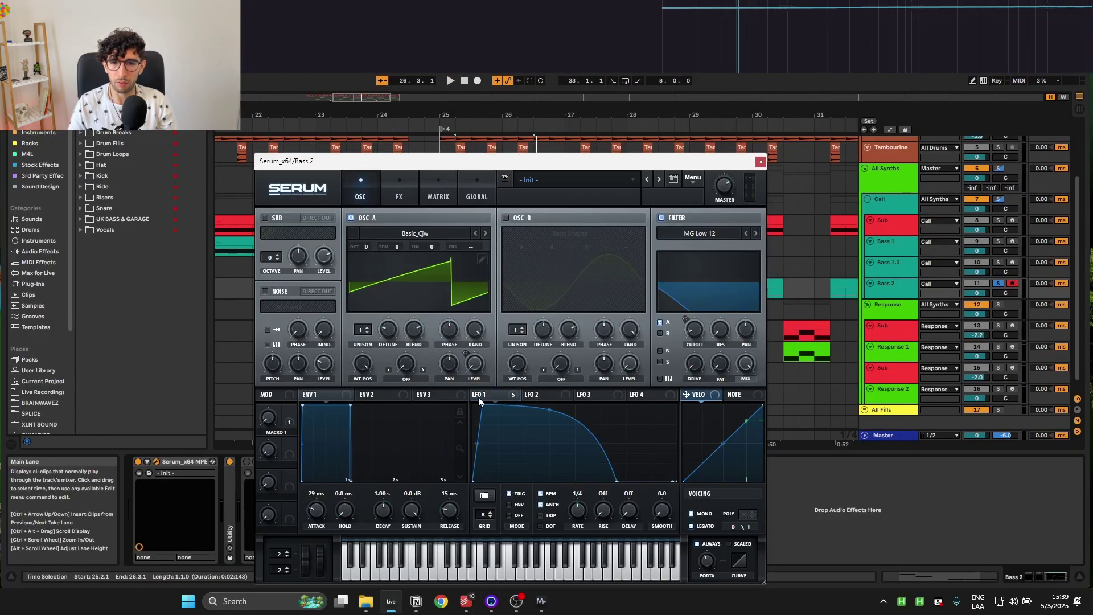
left_click(414, 233)
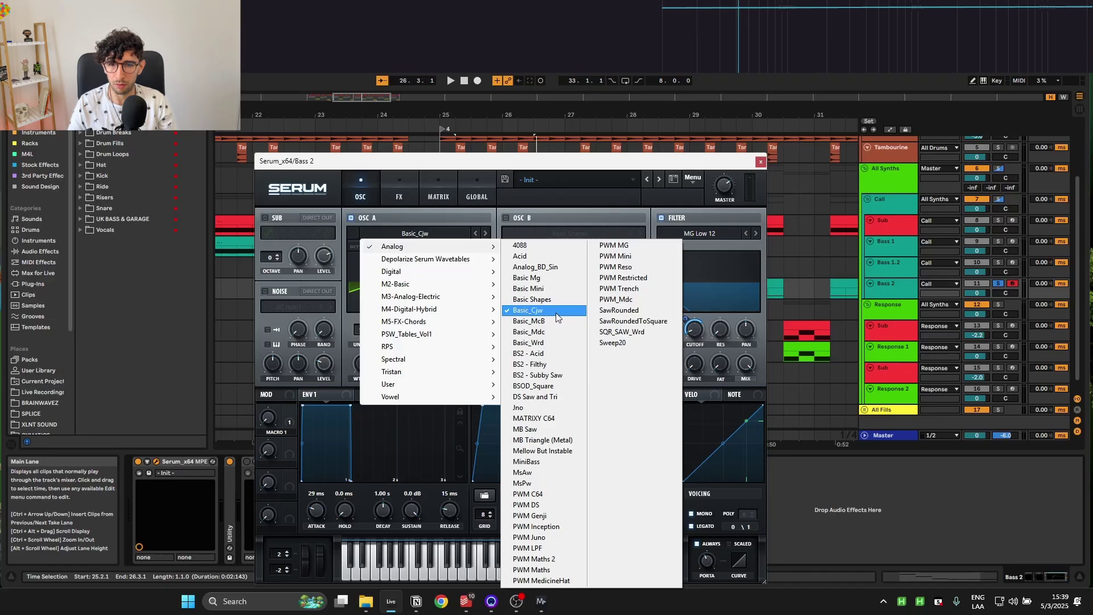
left_click(432, 237)
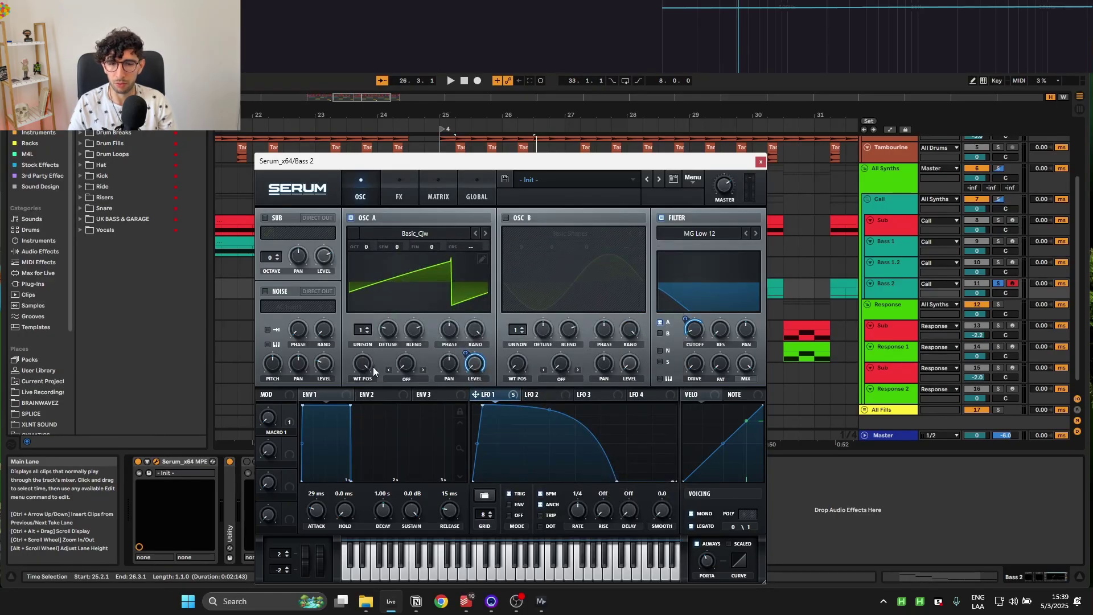
- Play the Bass 2 clip and examine how LFO 1 modulates Osc A's level and the MG Low 12 filter cutoff
key("space")
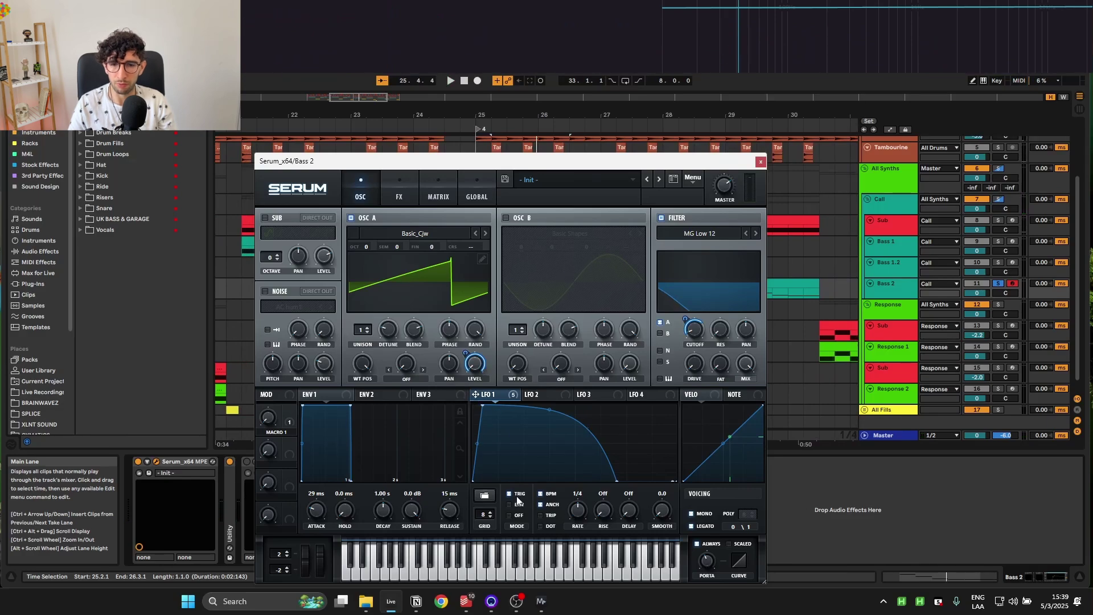
key("space")
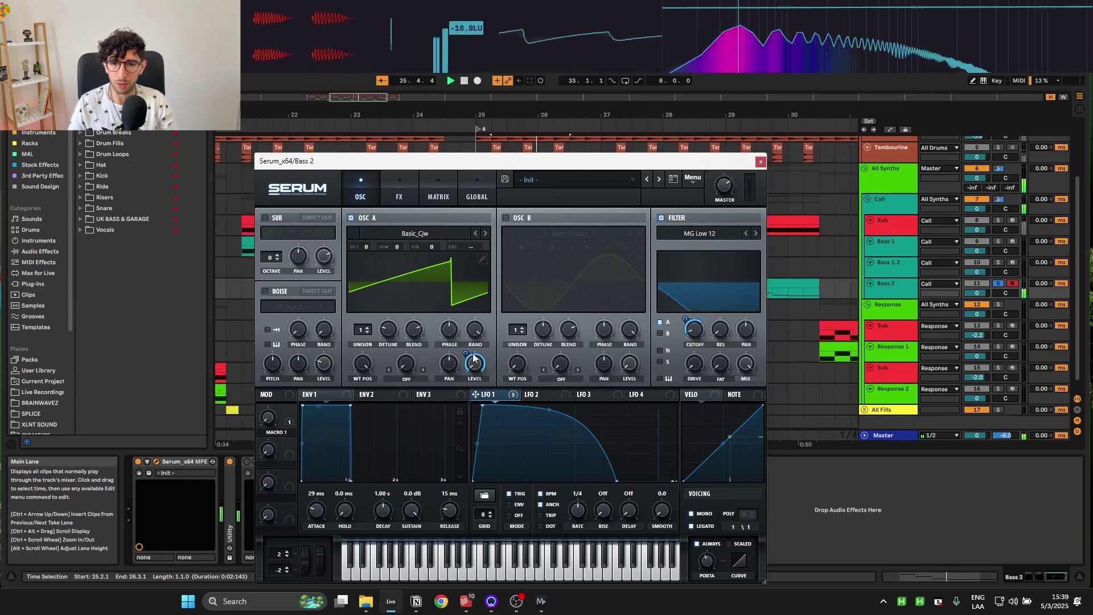
key("space")
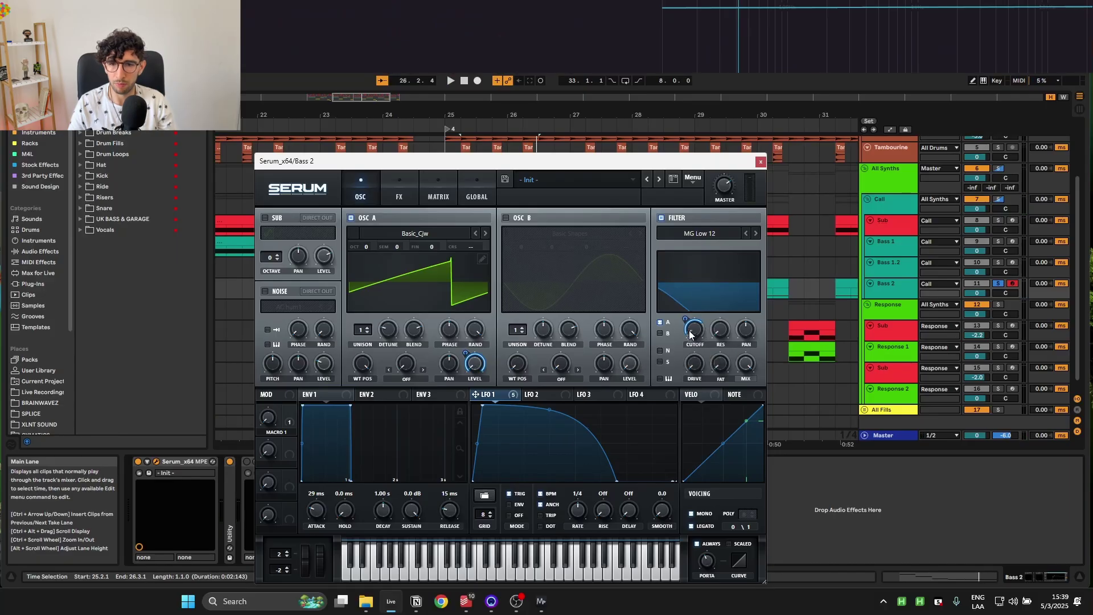
left_click_drag(686, 322, 686, 320)
key("space")
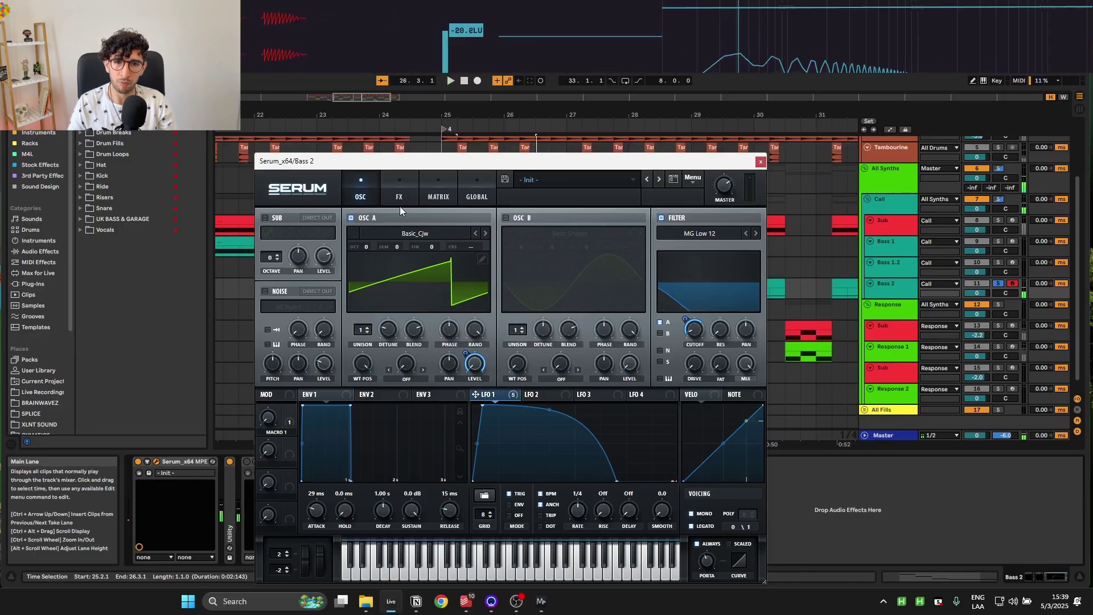
- Enable Hyper/Dimension in the effects of Bass 2's Serum and play the clip while reviewing its settings
left_click(414, 190)
left_click(271, 223)
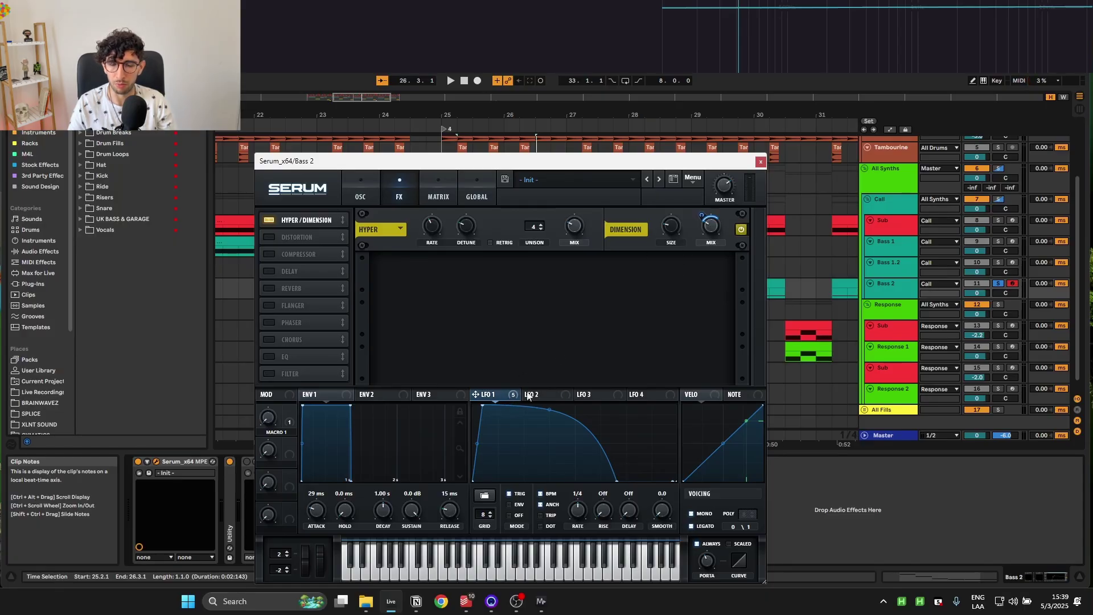
key("space")
mouse_move(716, 226)
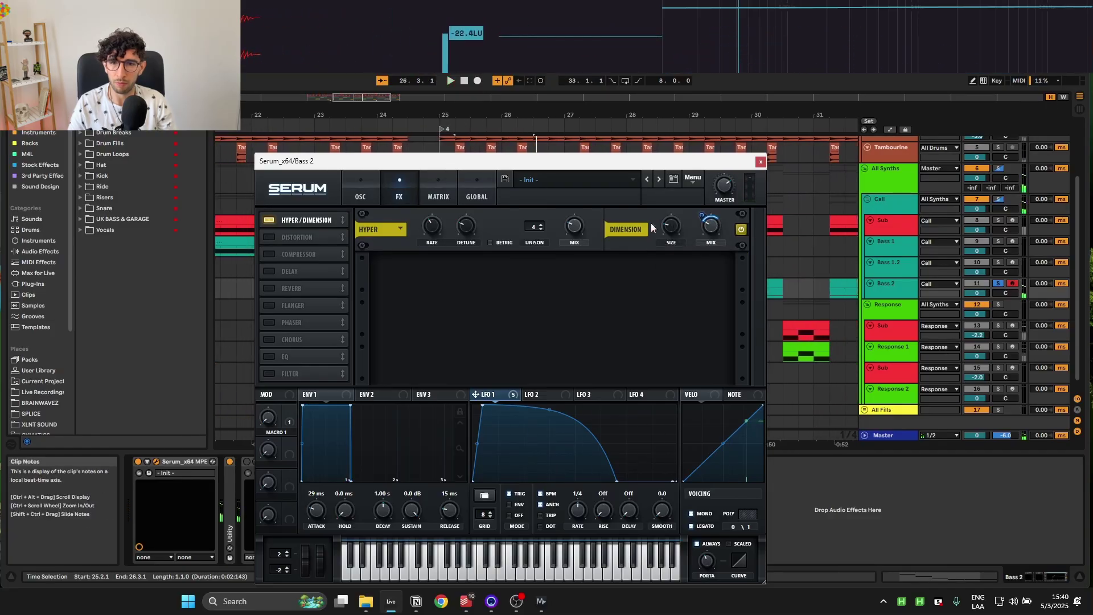
mouse_move(467, 223)
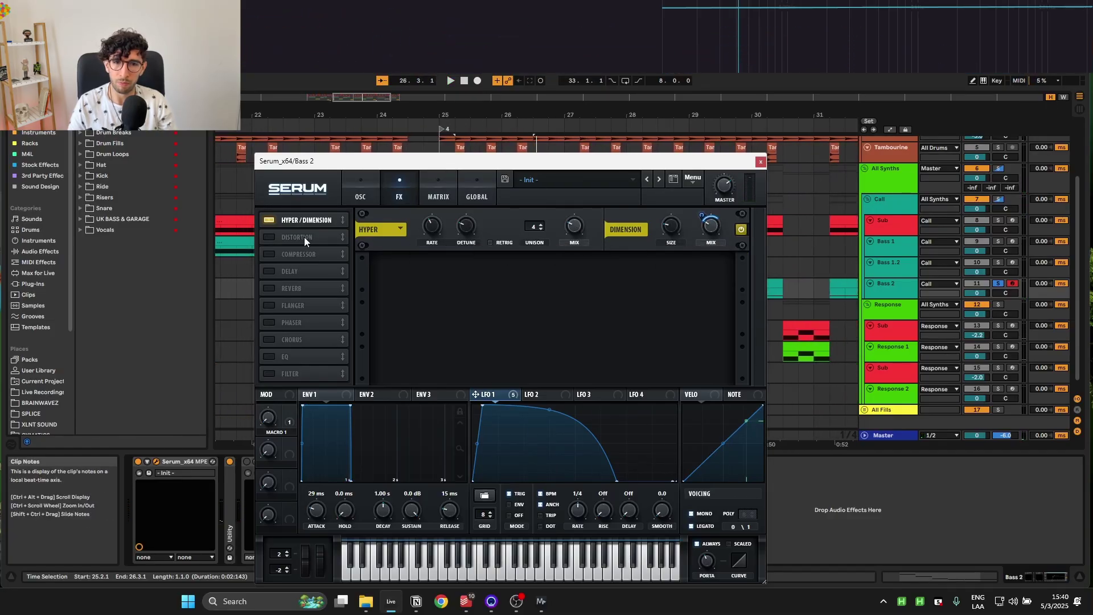
- Enable the Tube Distortion, Compressor and Delay one at a time in Bass 2's Serum, playing the clip with each addition
left_click(270, 237)
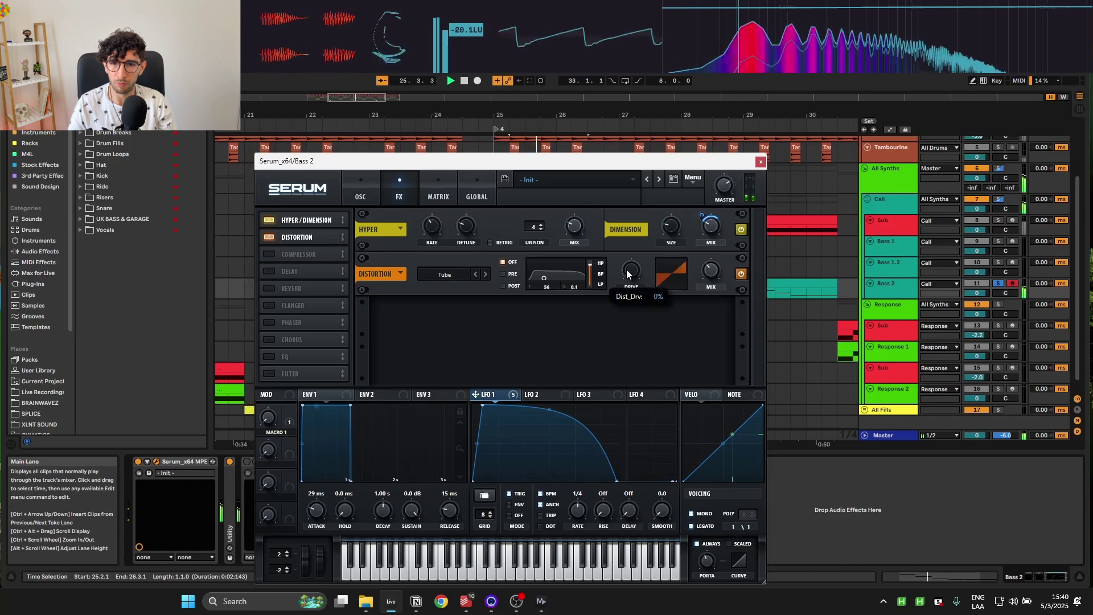
mouse_move(710, 272)
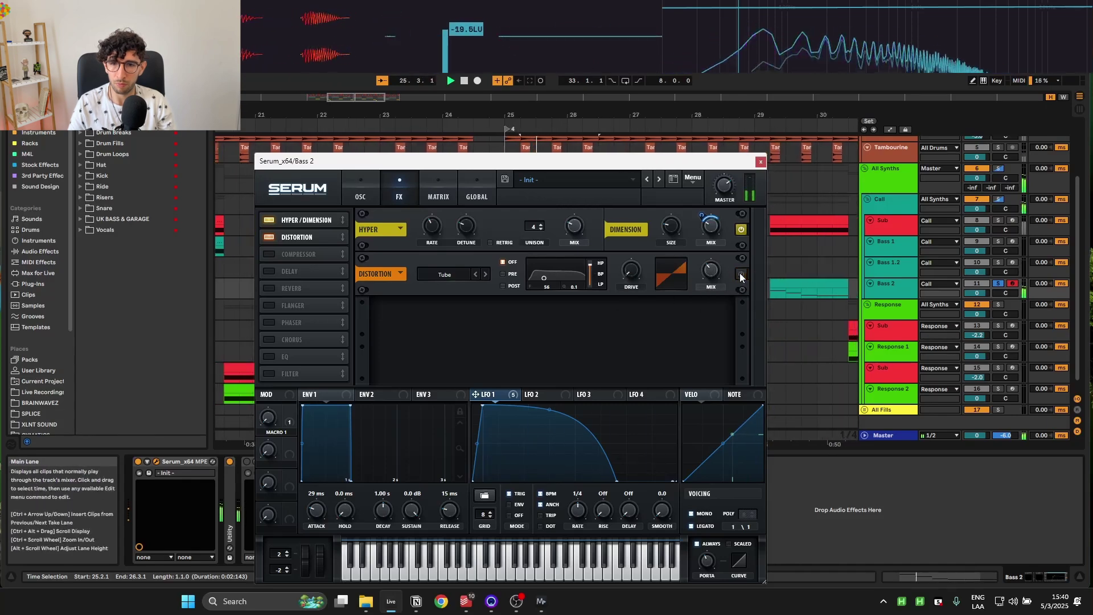
left_click(266, 252)
key("space")
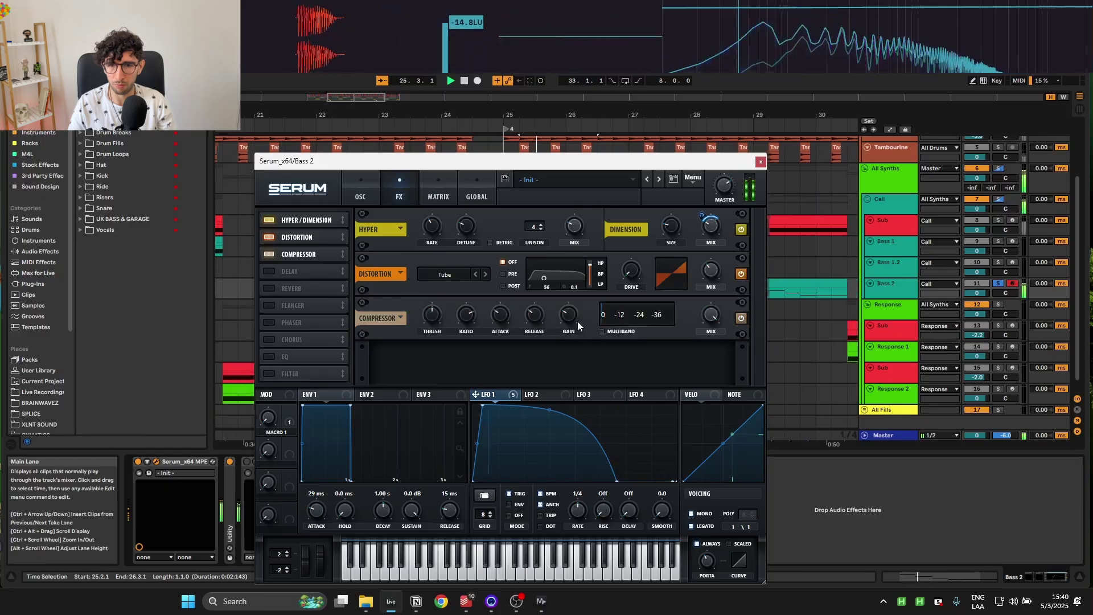
key("space")
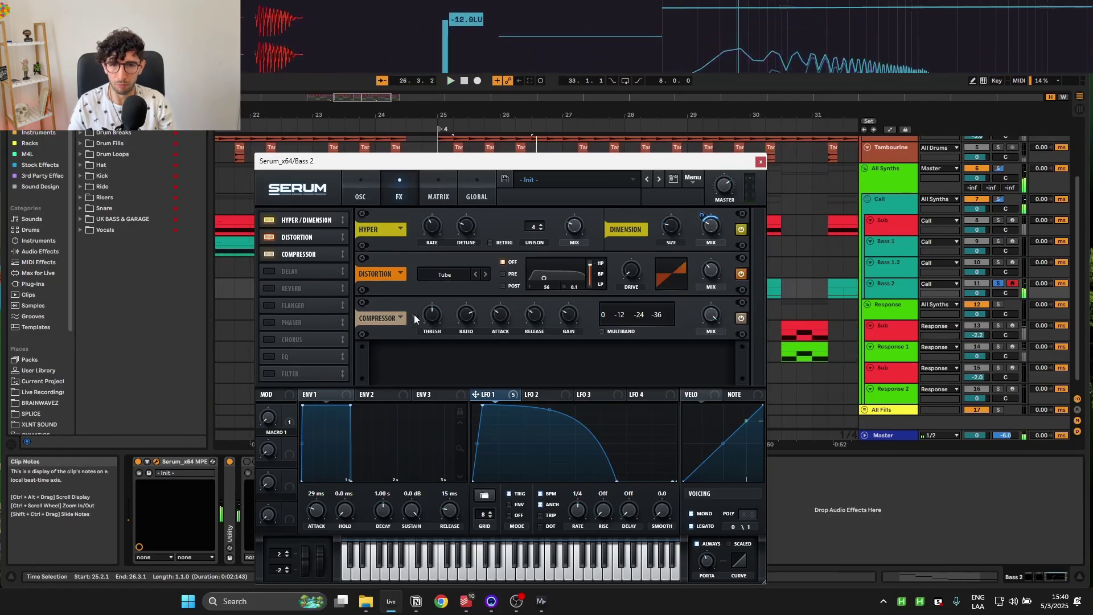
left_click(266, 271)
key("space")
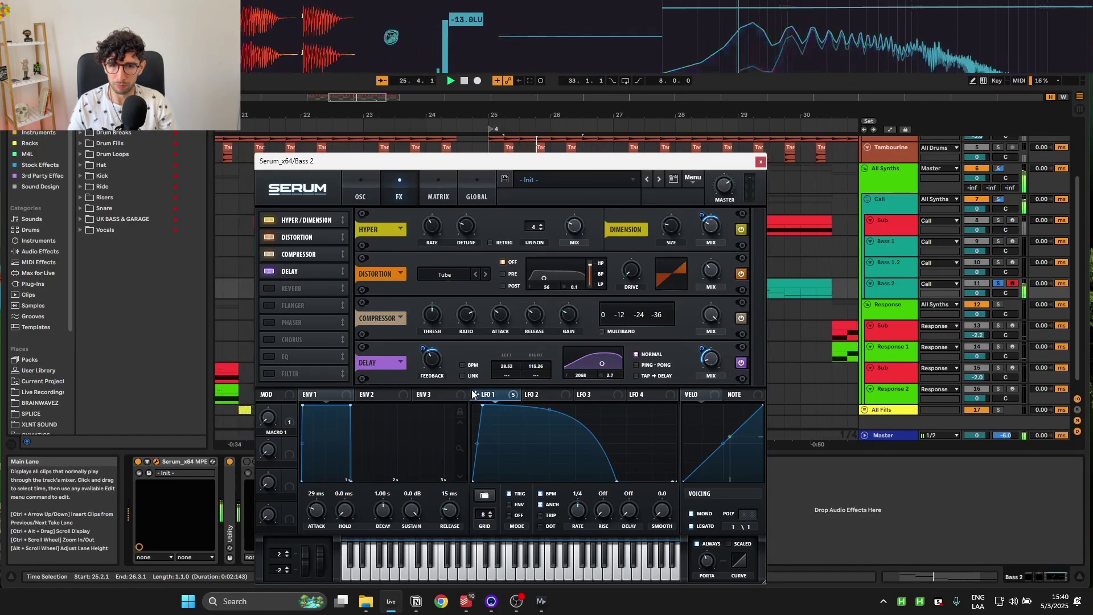
- Play the Bass 2 clip and examine how LFO 1 modulates the Delay's feedback and mix in Serum
key("space")
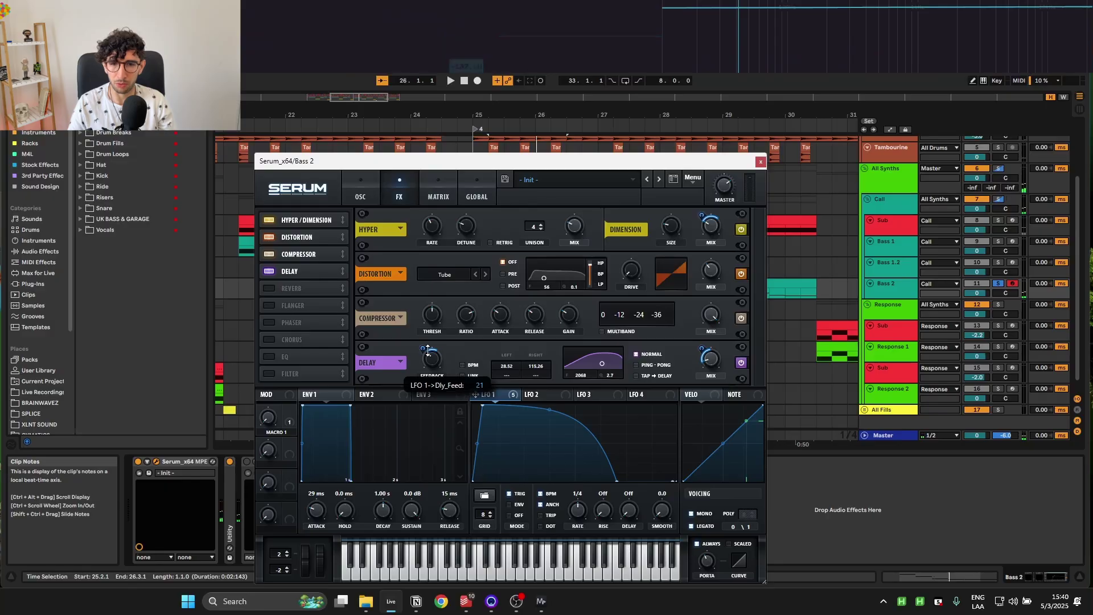
key("space")
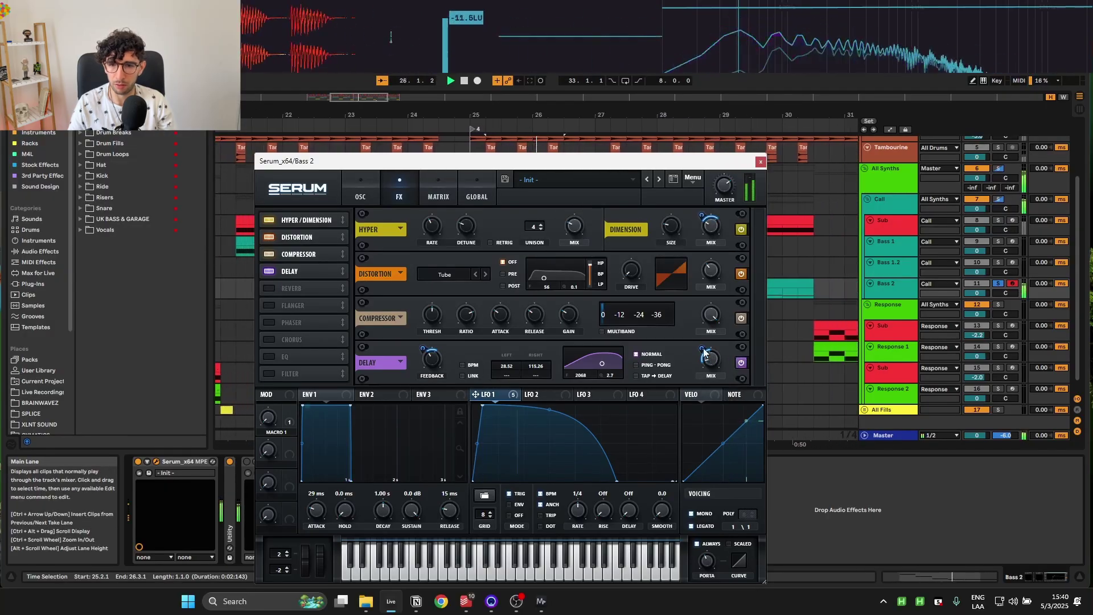
key("space")
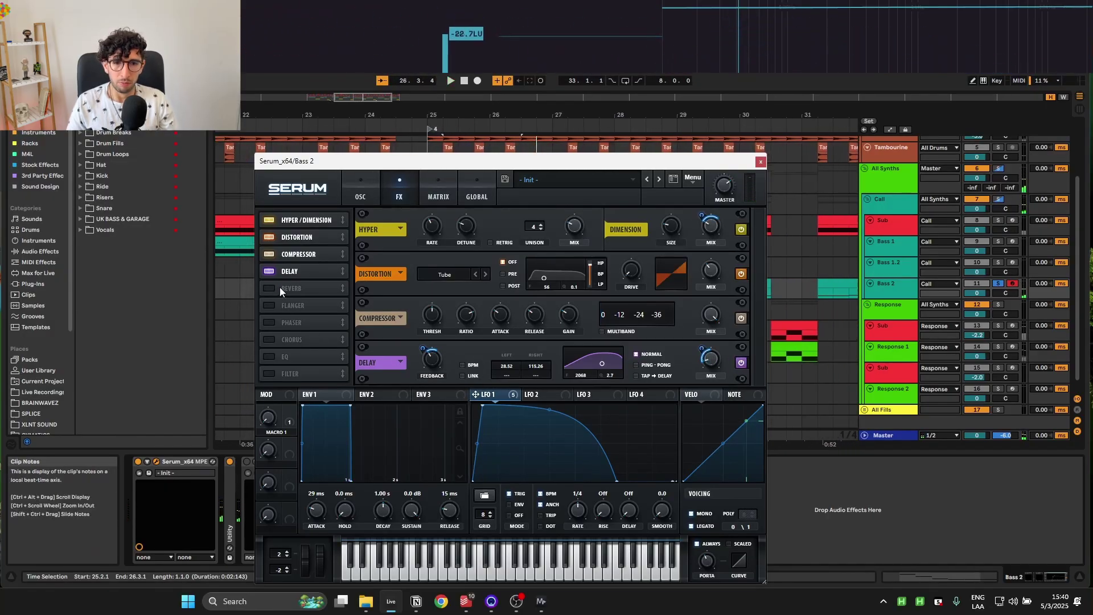
- Enable the Hall Reverb in Bass 2's Serum, play the clip with it and close the plugin window
scroll(759, 292, "down", 1)
key("space")
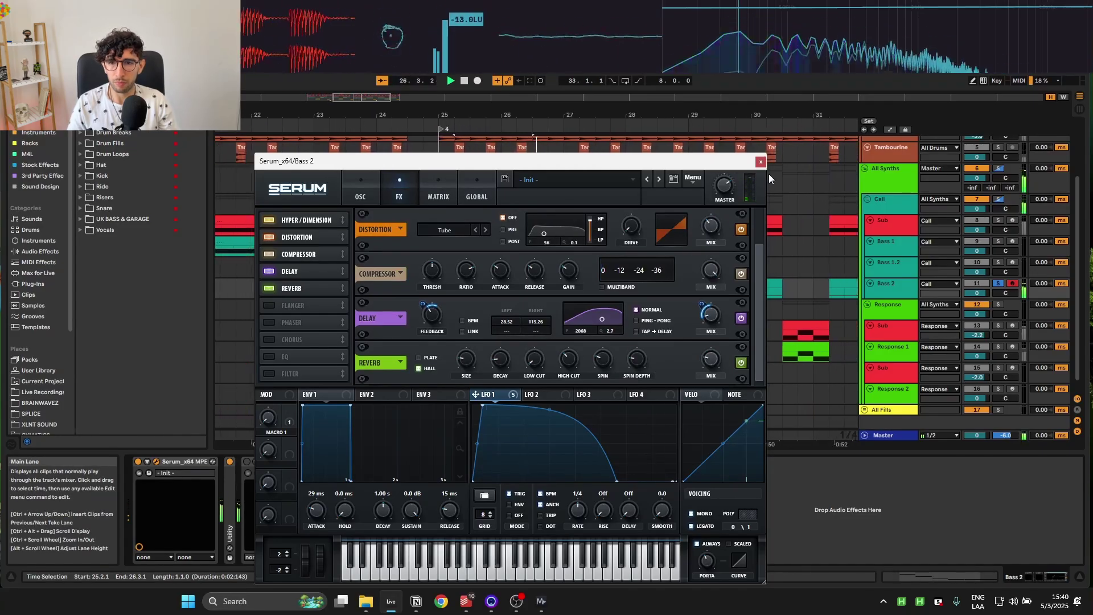
left_click(761, 161)
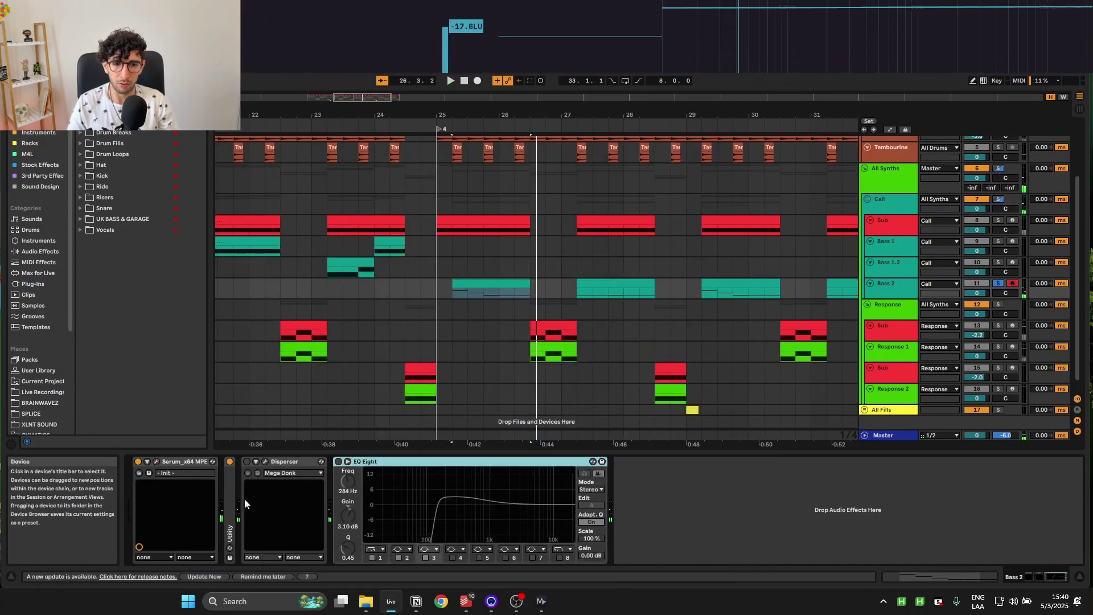
- Enable Disperser on Bass 2, open its interface, play the clip while reviewing its frequency setting, and close it
left_click(264, 461)
left_click_drag(222, 183, 421, 184)
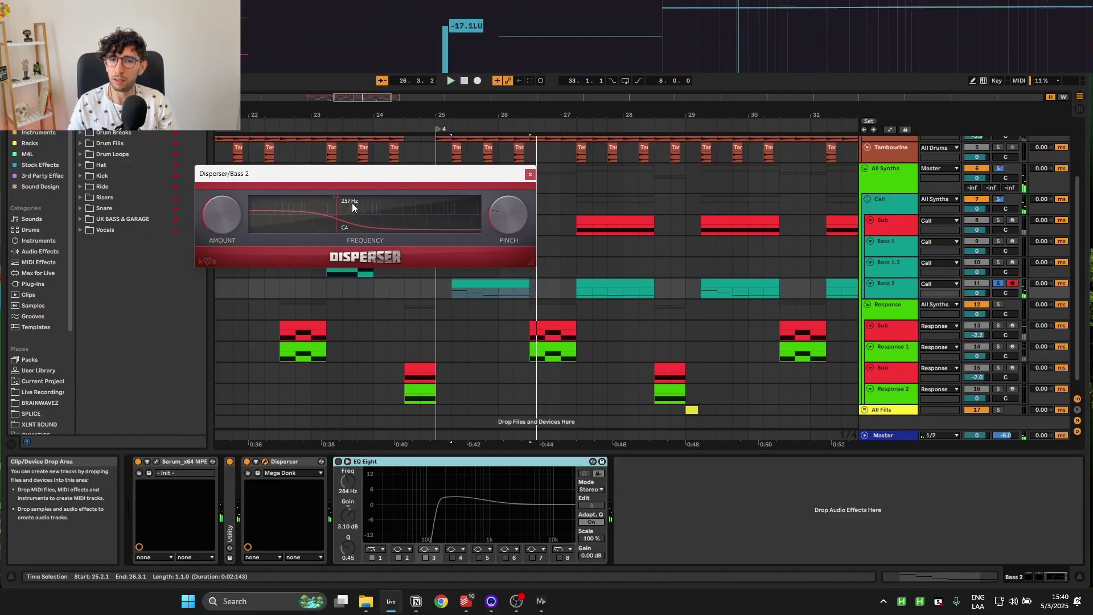
key("space")
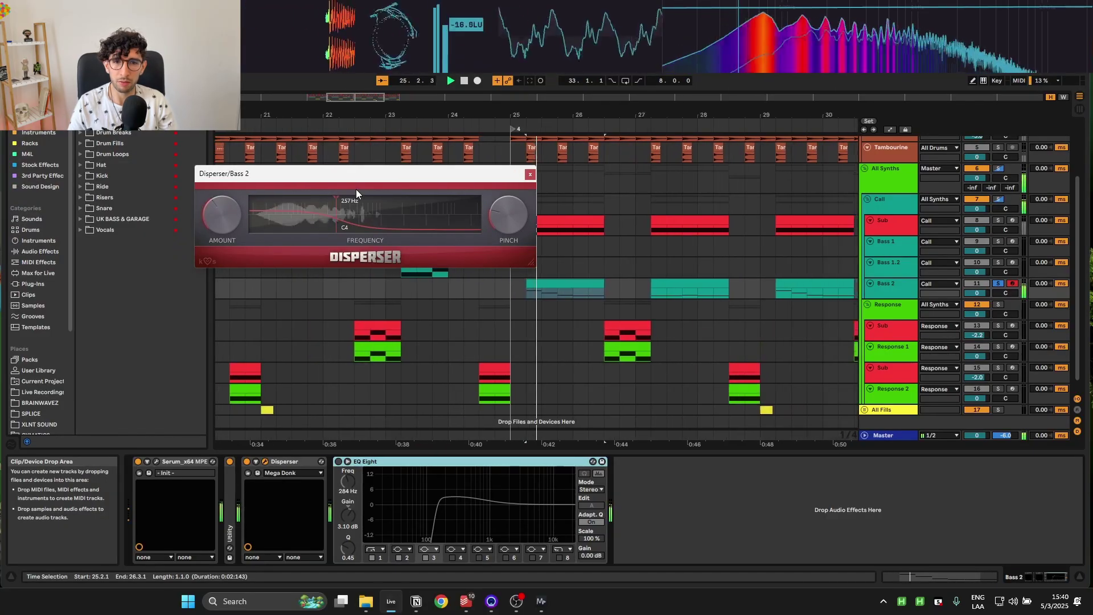
key("space")
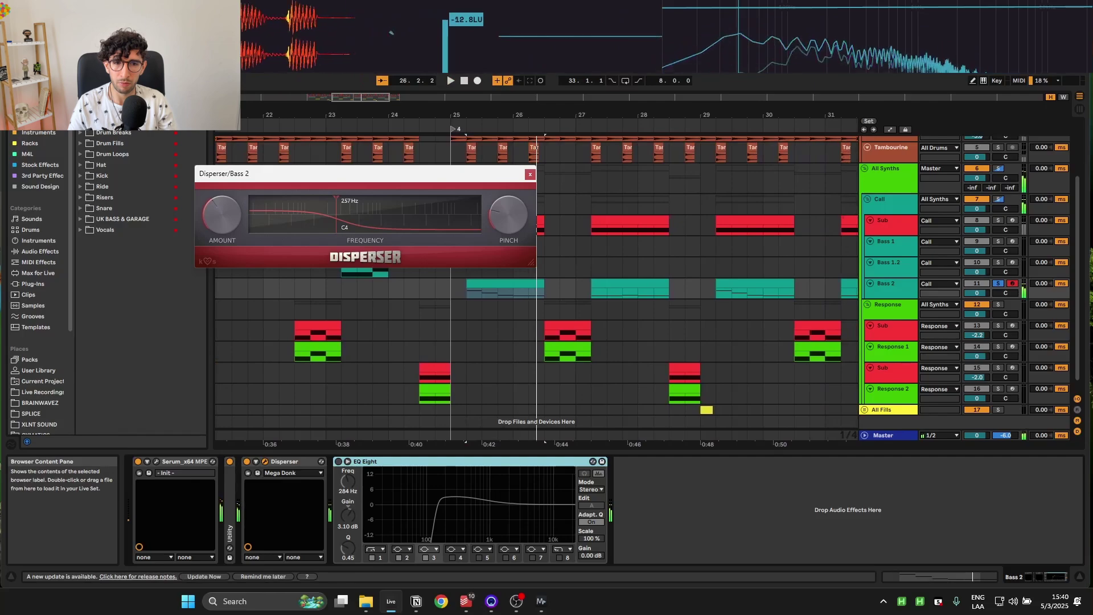
key("space")
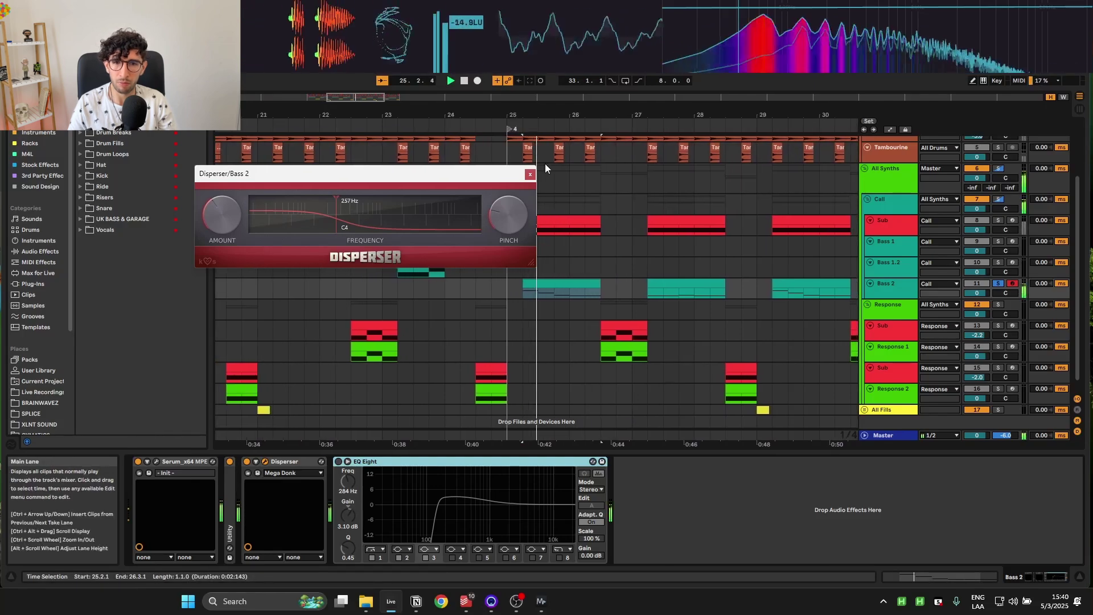
left_click(530, 173)
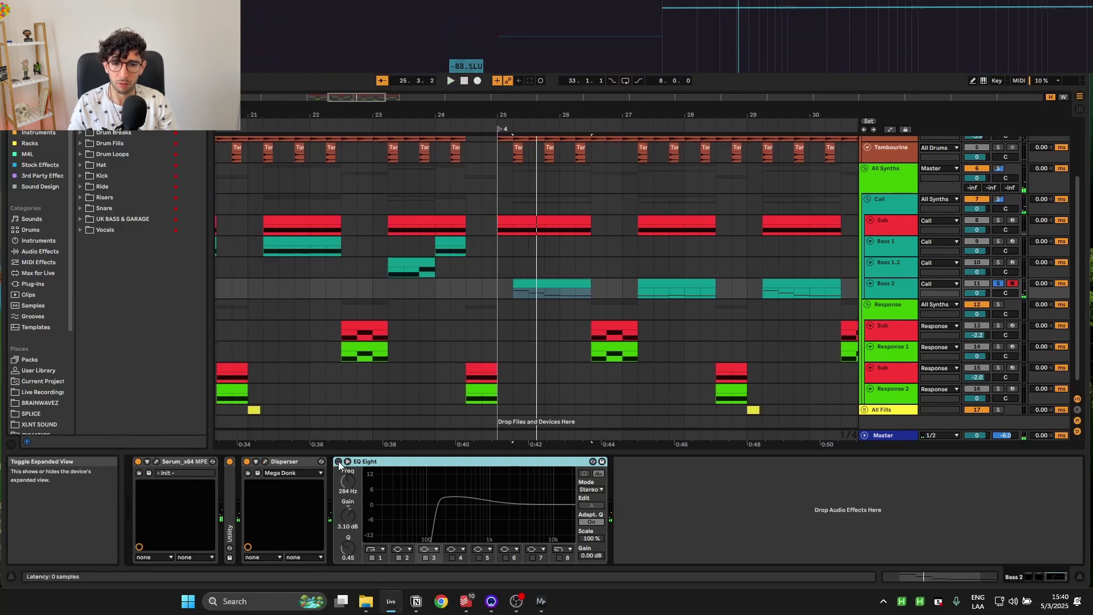
- Enable EQ Eight on Bass 2, inspect its 150 Hz low-cut band and play the clip through it
left_click(373, 479)
left_click(438, 512)
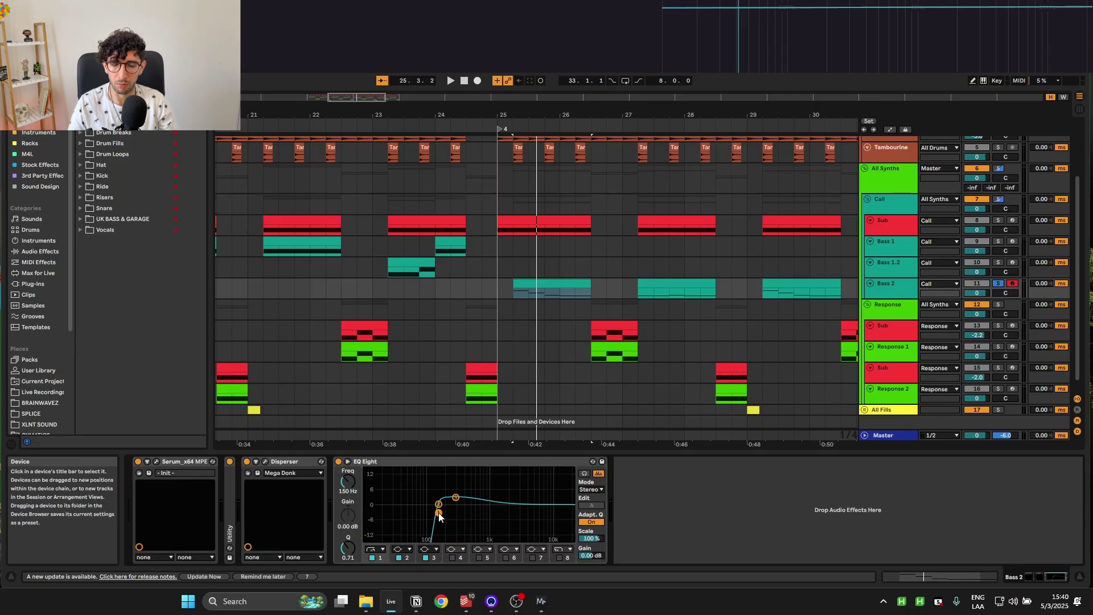
key("space")
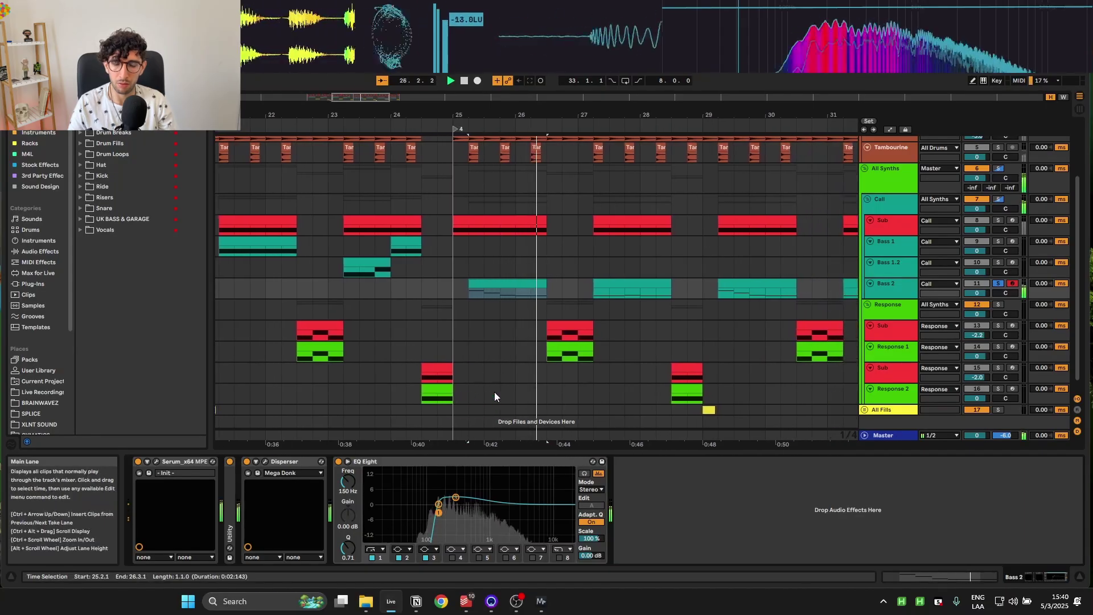
- Select the Call group's Sub clip at bar 25, clear the solos and play the section with all tracks
left_click(459, 223)
key("space")
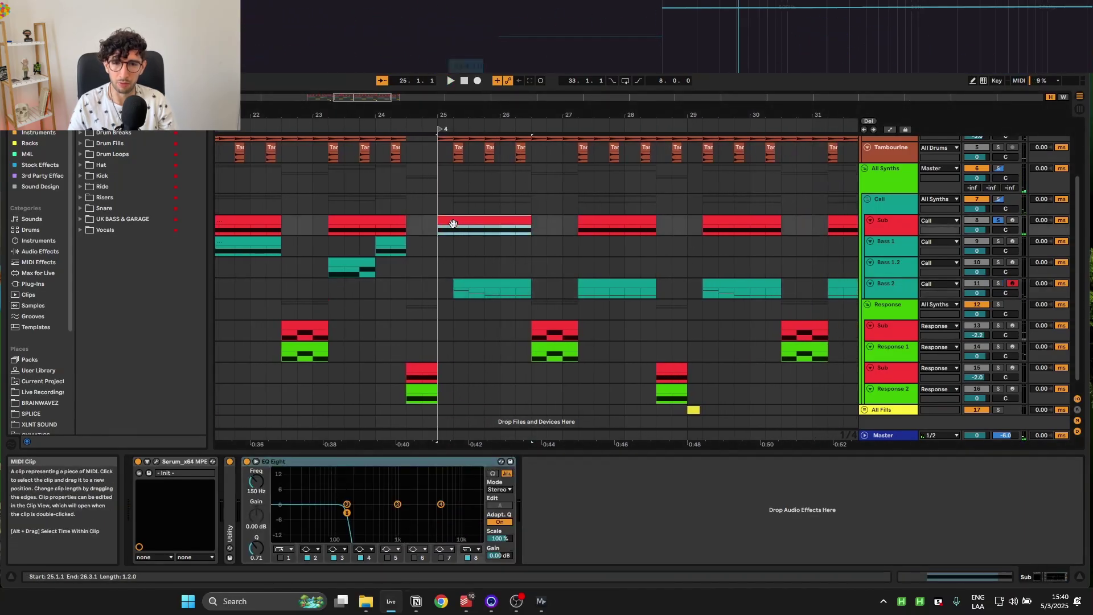
scroll(443, 233, "down", 3)
scroll(443, 233, "up", 3)
scroll(444, 222, "left", 3)
key("space")
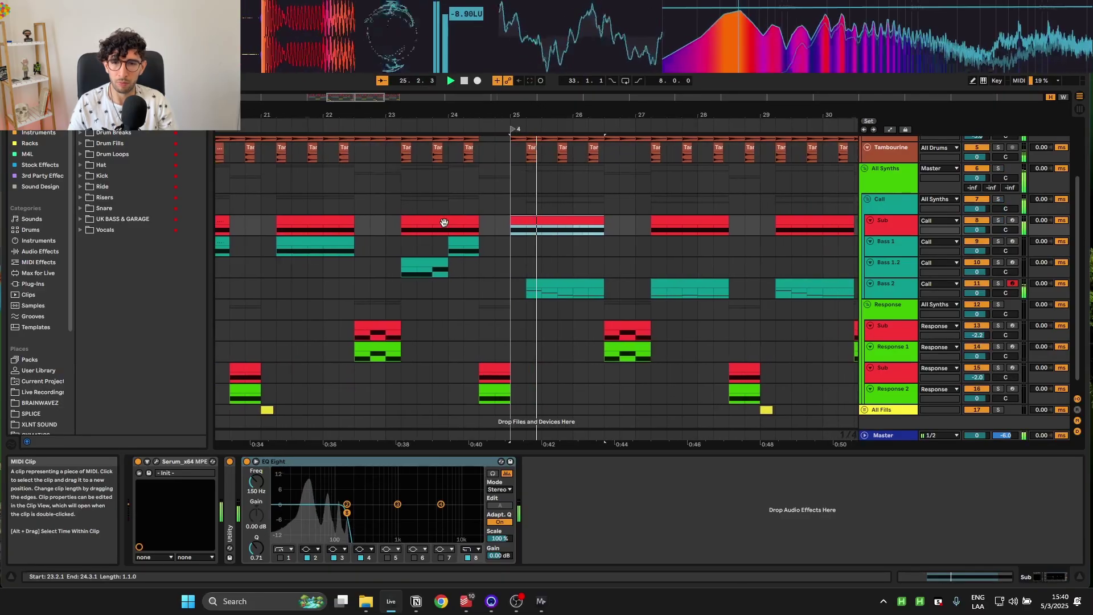
scroll(443, 224, "down", 5)
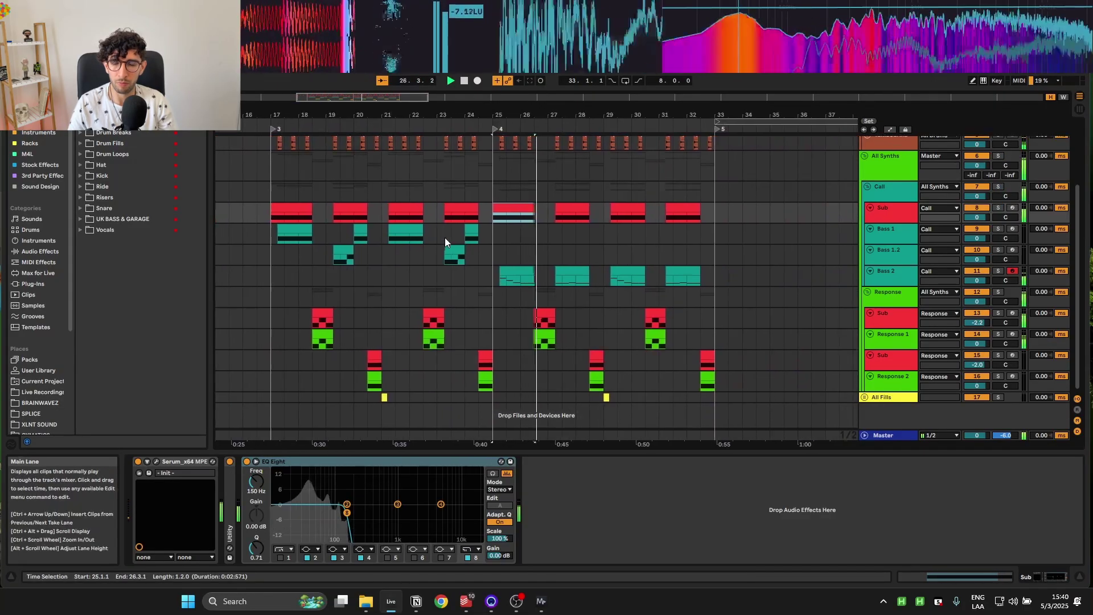
key("space")
- Unfold and solo the All Fills group, then play its vocal shot from bar 21
scroll(445, 238, "up", 5)
left_click(501, 389)
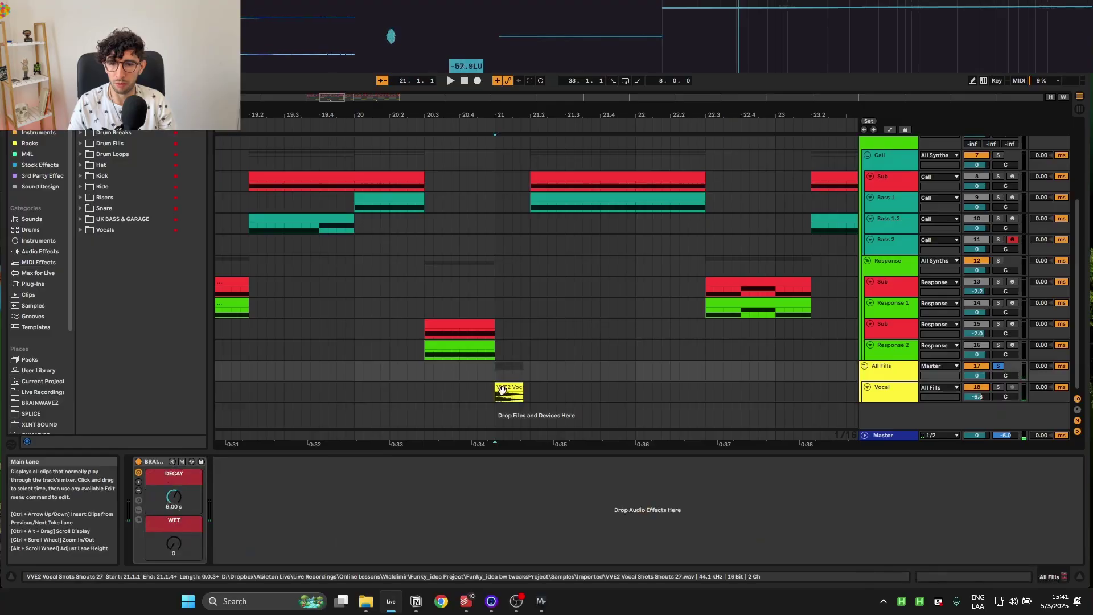
left_click(490, 371)
key("space")
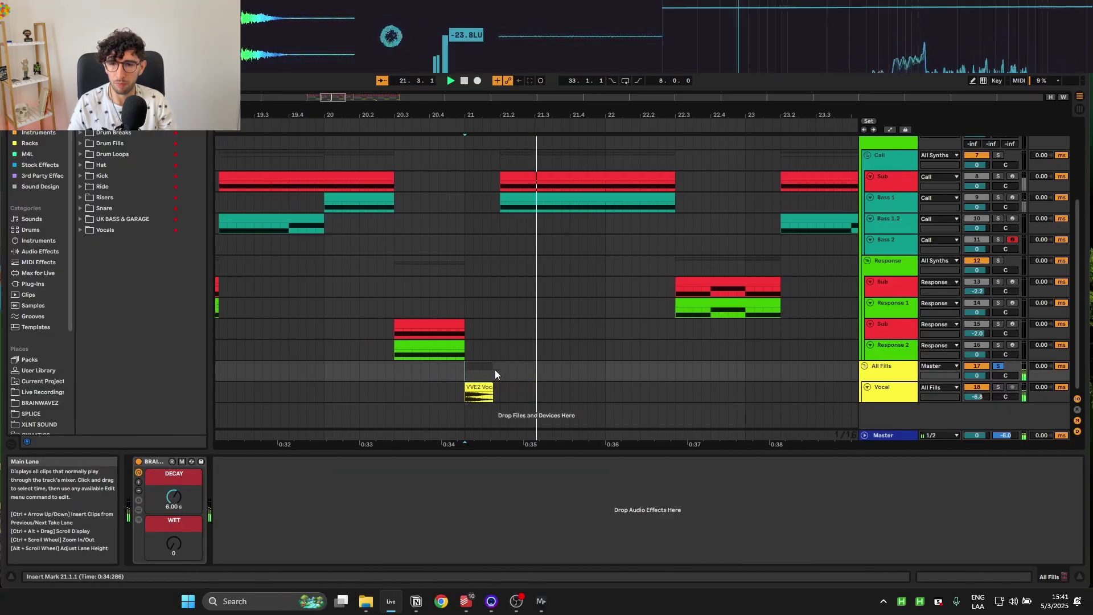
- Unsolo All Fills and play the vocal shot from bar 21 with the full arrangement
scroll(494, 370, "down", 3)
left_click(340, 371)
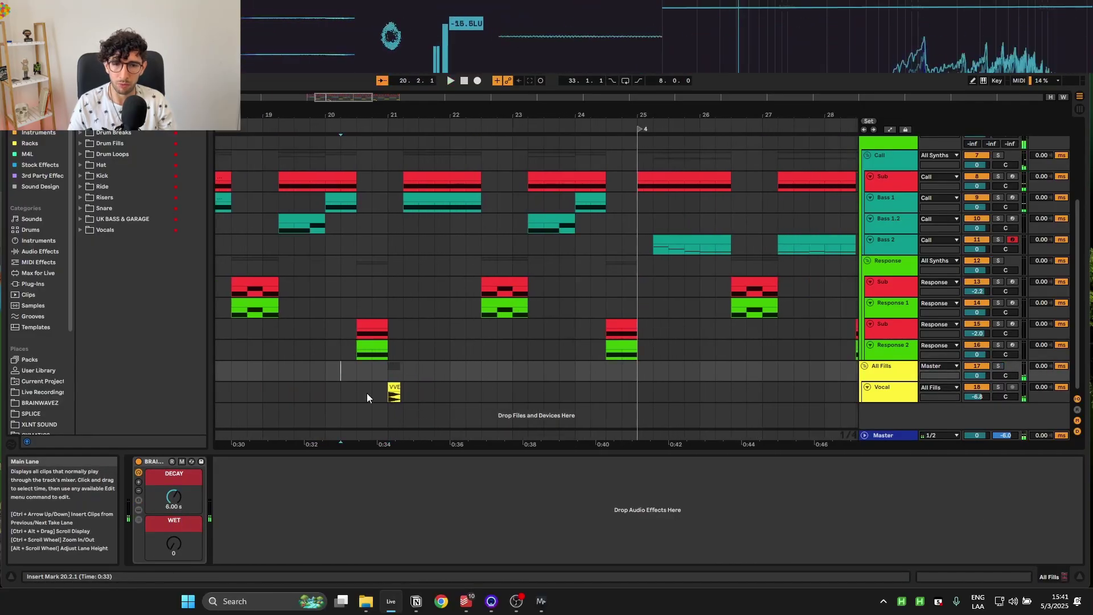
left_click(391, 391)
left_click(387, 375)
key("space")
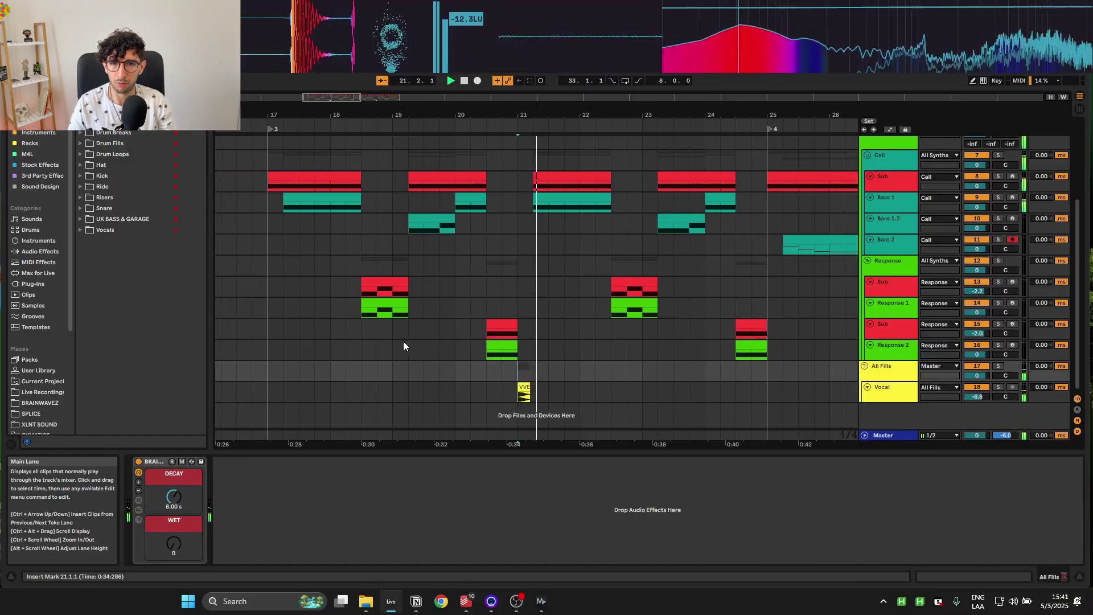
scroll(667, 346, "down", 3)
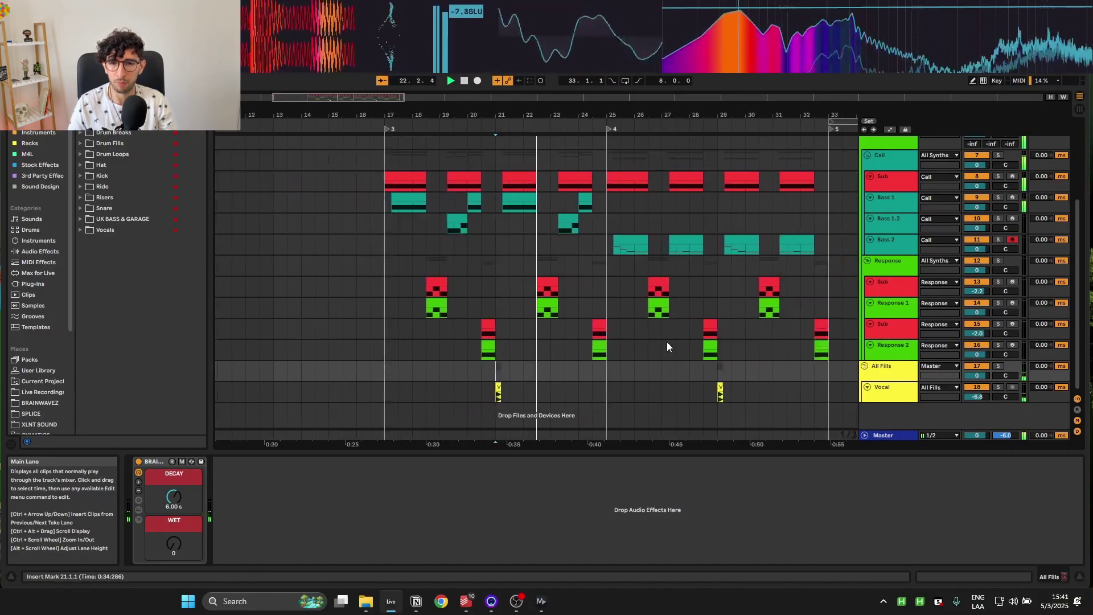
- Stop playback, fold the Call and Response groups, and set the insert marker on All Synths at bar 17
scroll(740, 336, "up", 5)
left_click(879, 288)
key("space")
left_click(330, 263)
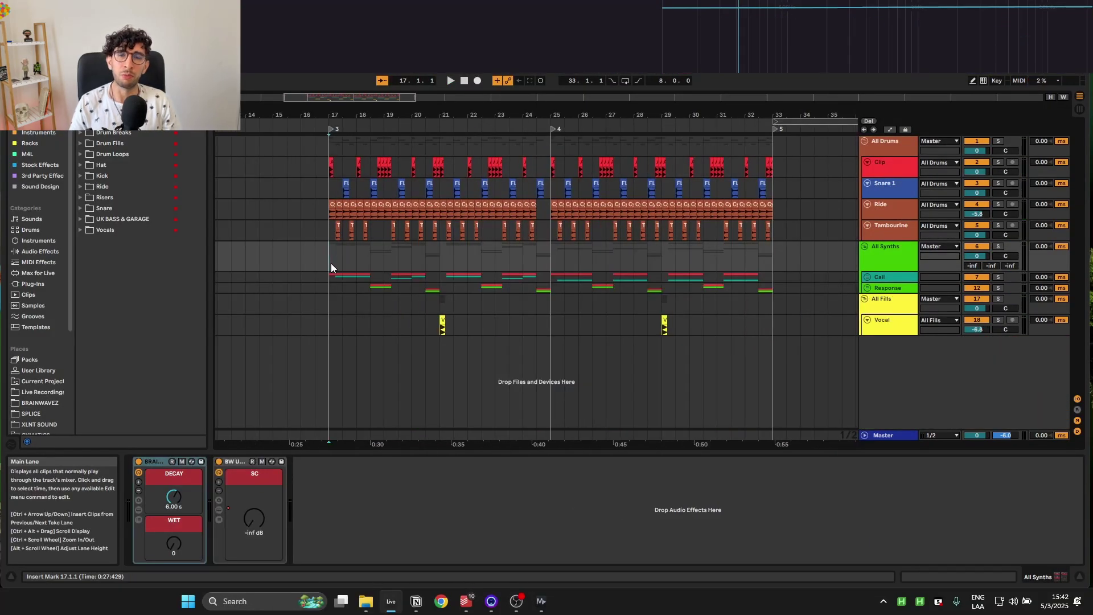